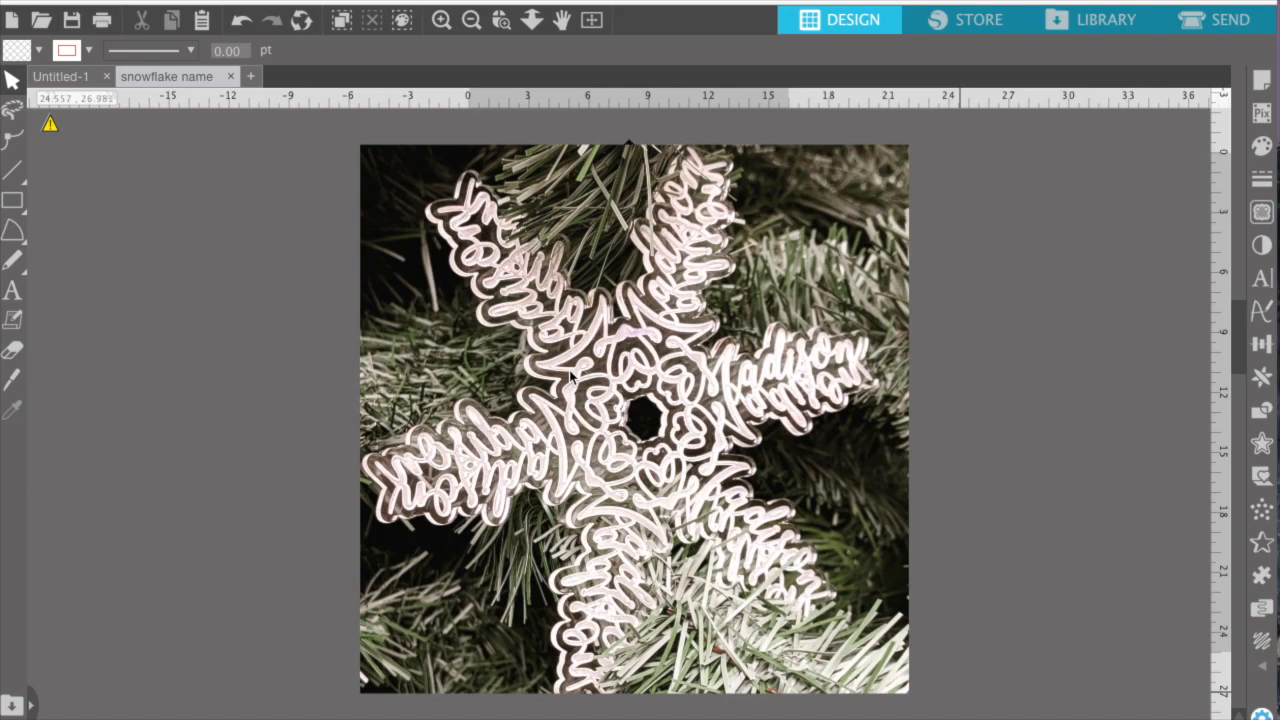
Delete the snowflake picture from the page and add a first name as text about 10.3 inches wide.
click(682, 342)
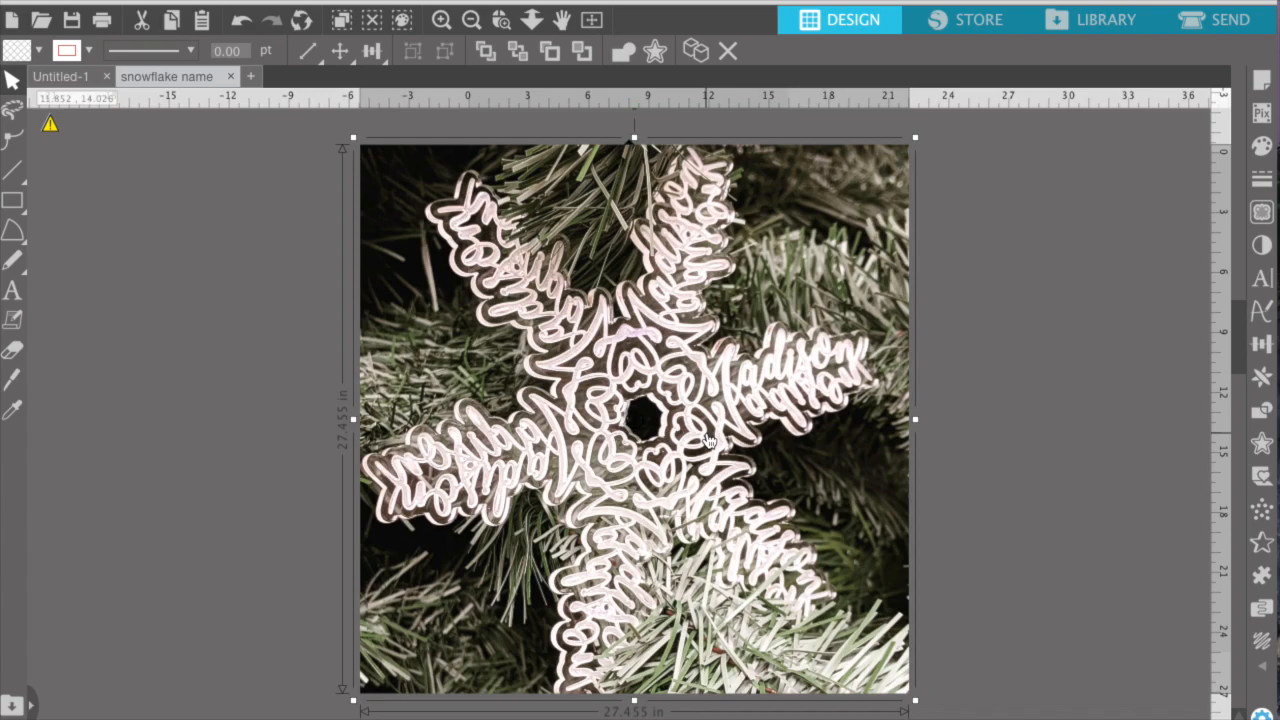
key(Delete)
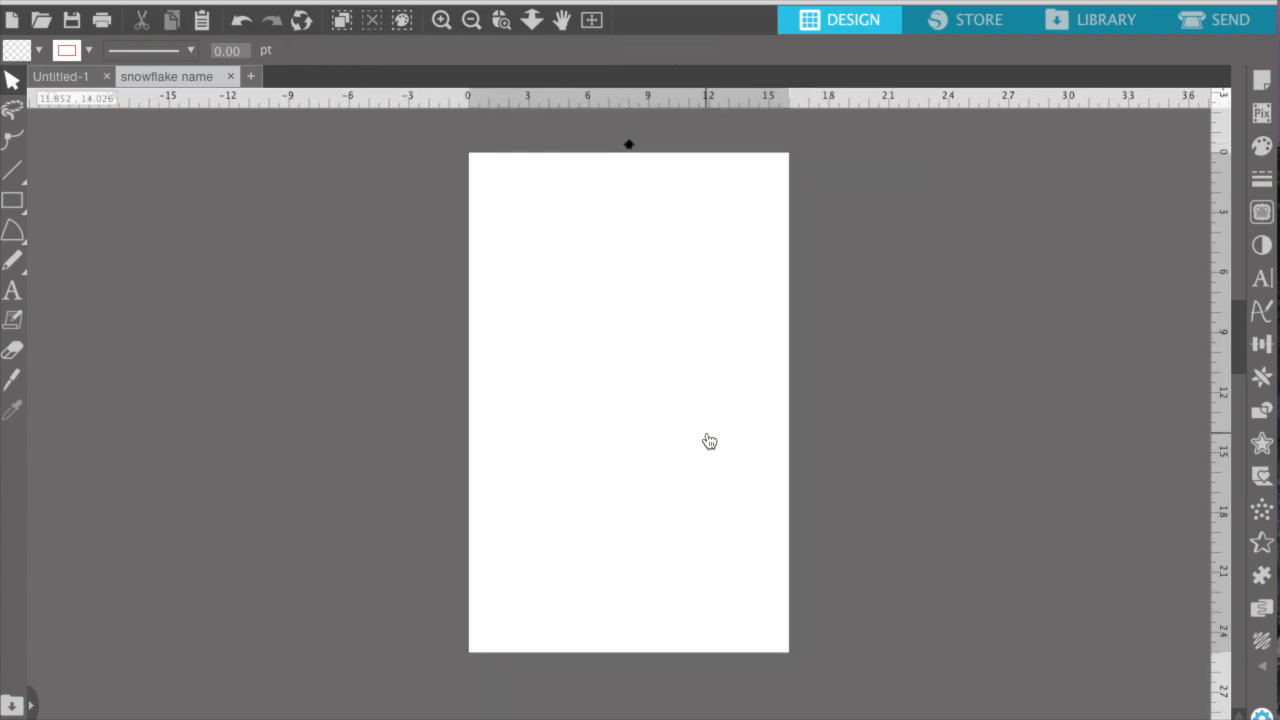
click(13, 291)
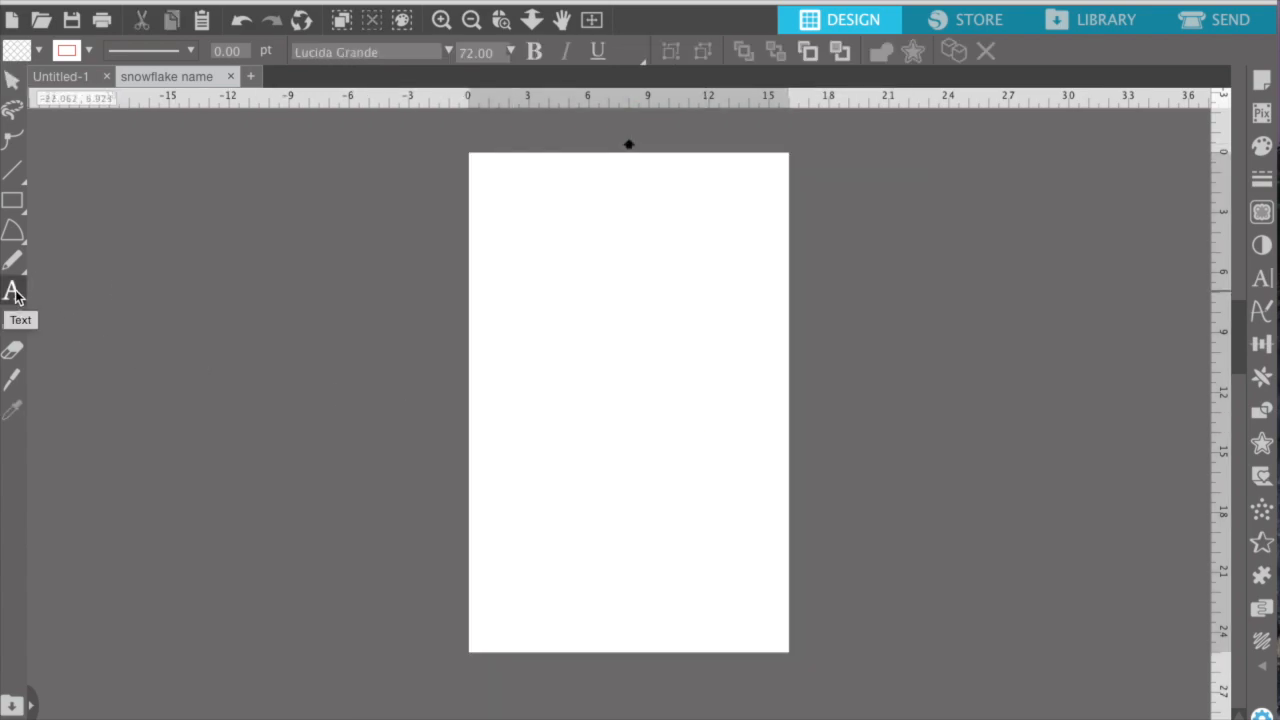
click(537, 291)
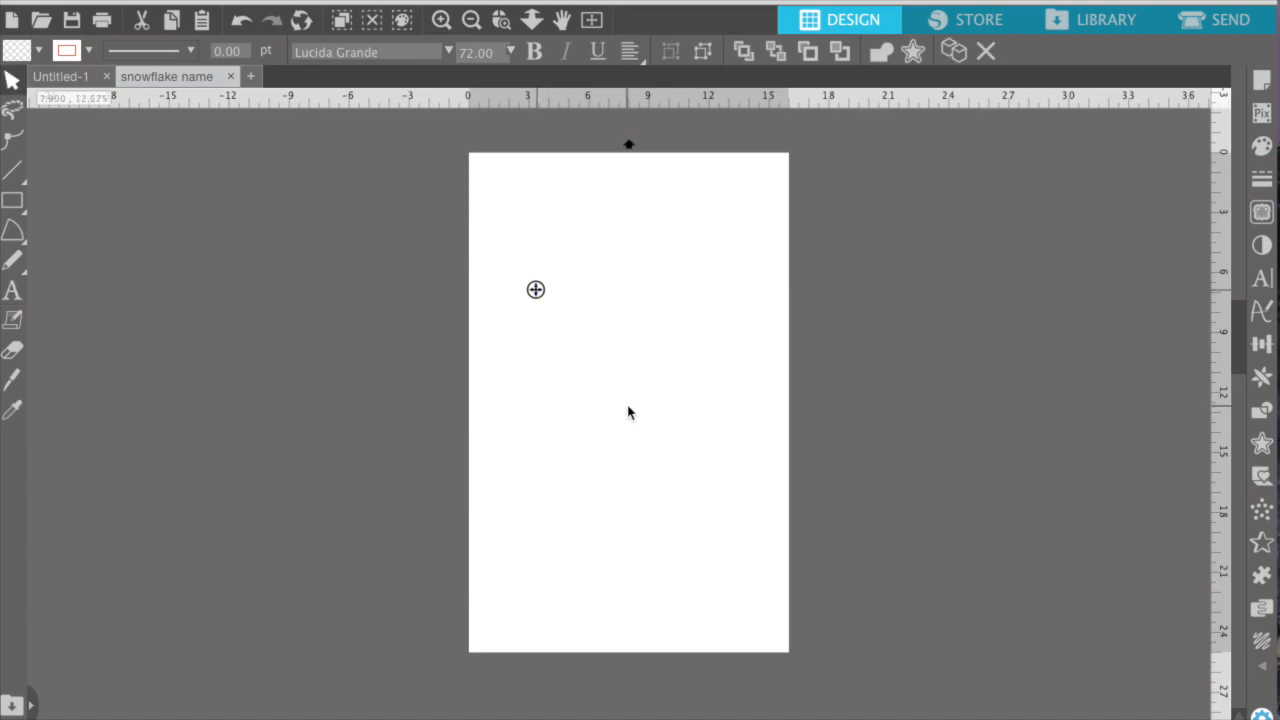
text(Ja)
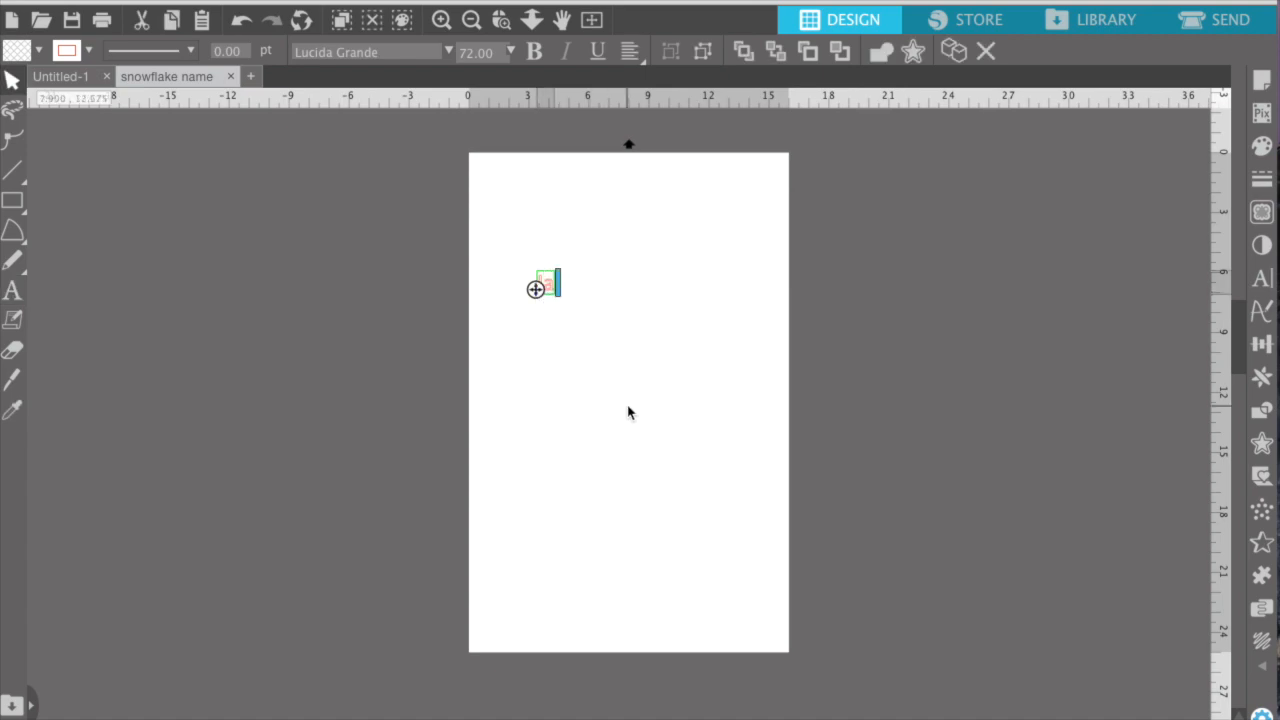
text(rrod)
click(629, 412)
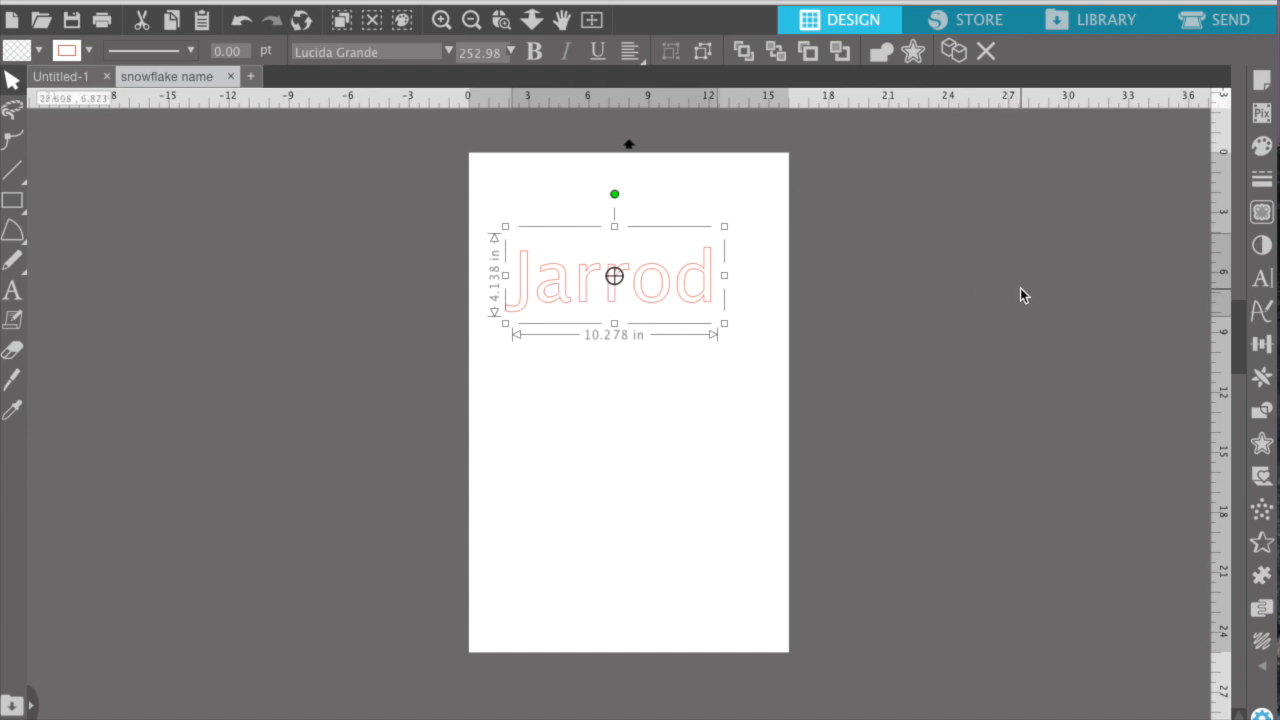
Change the name text's font to Bold Stylish Calligraphy.
click(1264, 280)
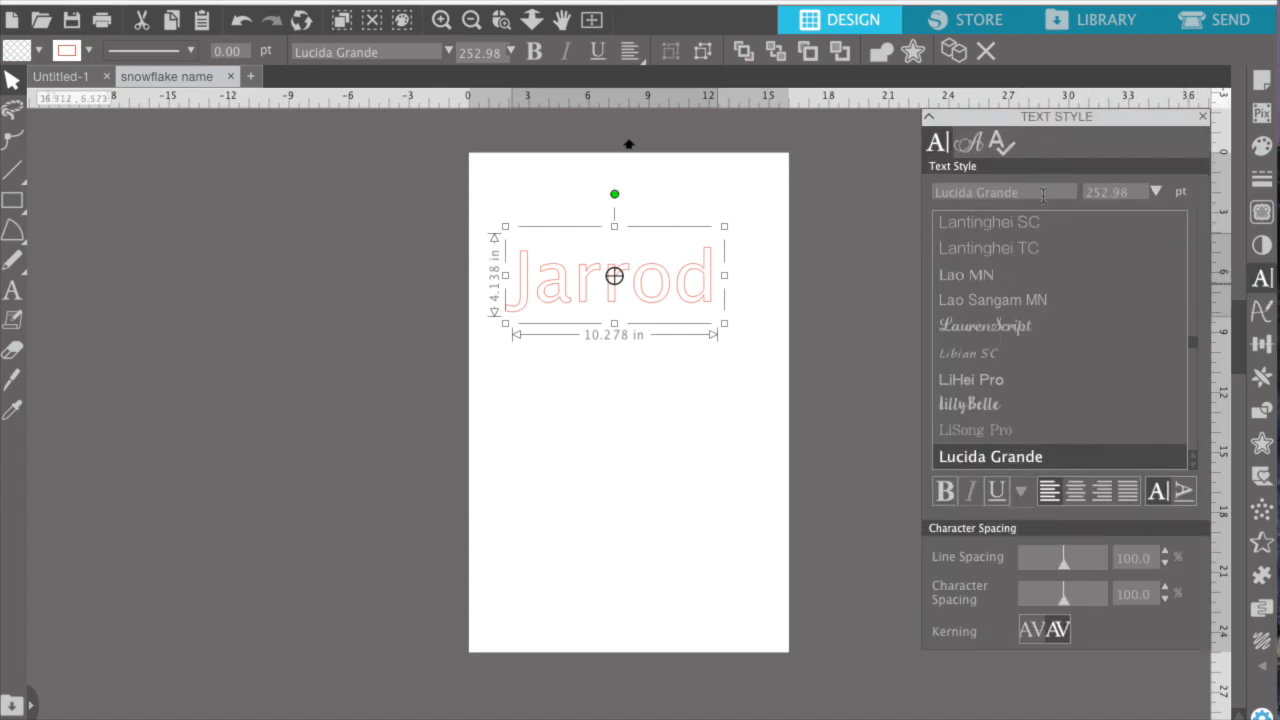
drag(1046, 190, 893, 190)
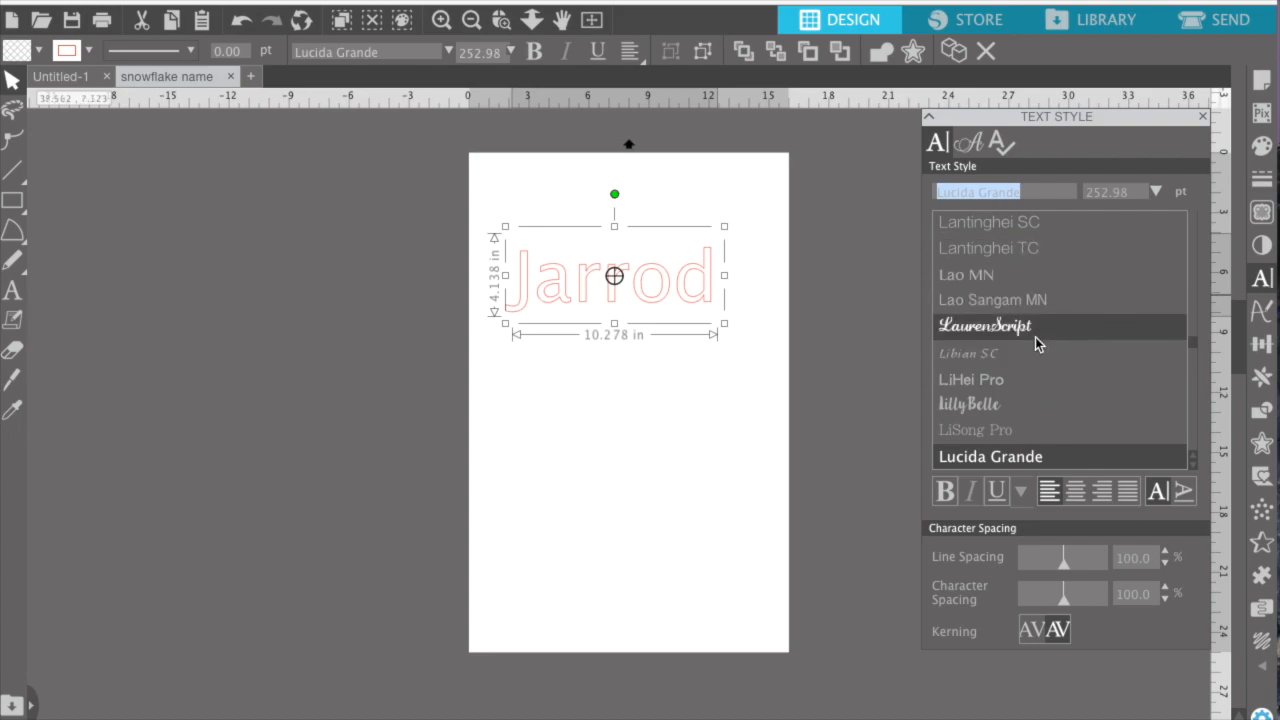
click(449, 52)
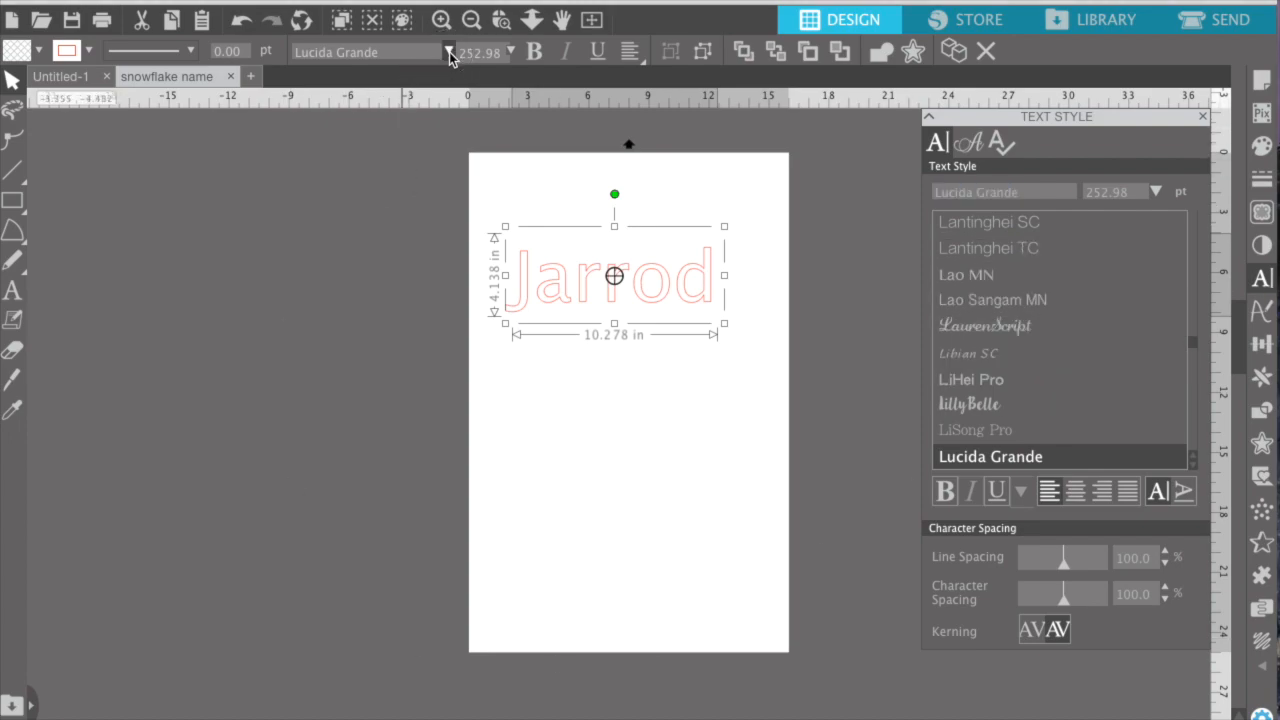
click(449, 52)
click(1032, 197)
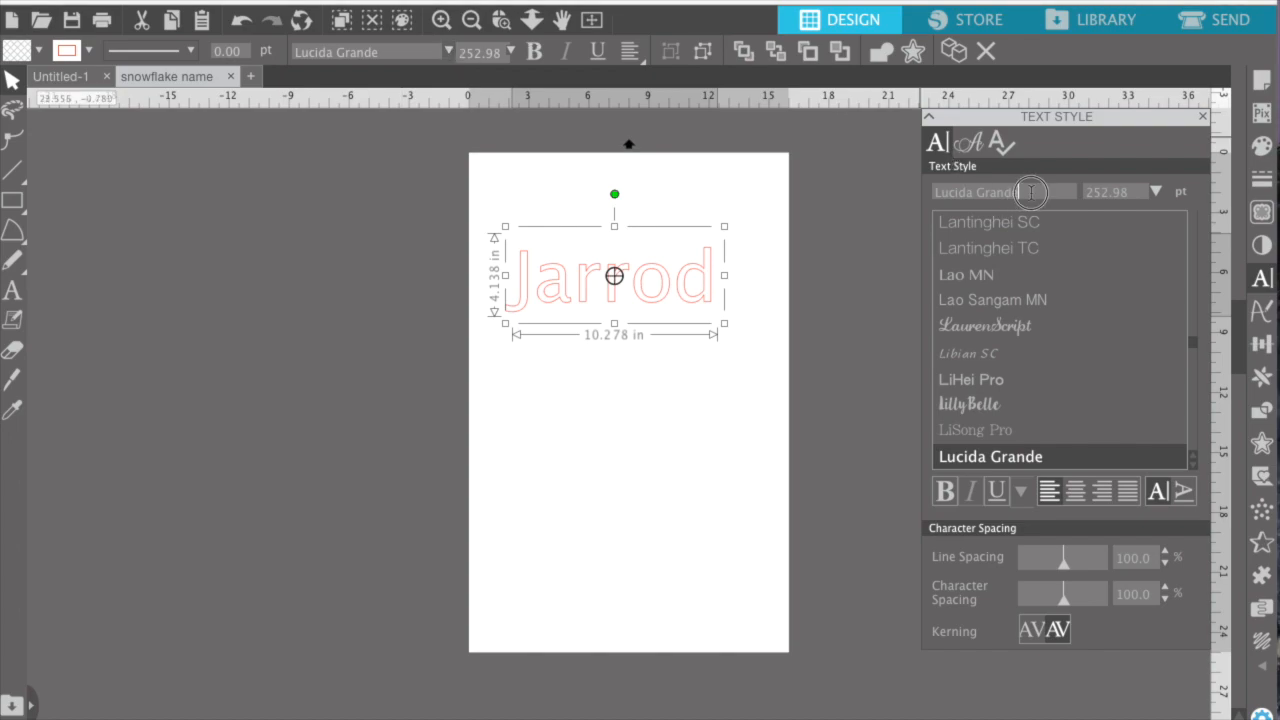
text(bold Stylish Calligraphy)
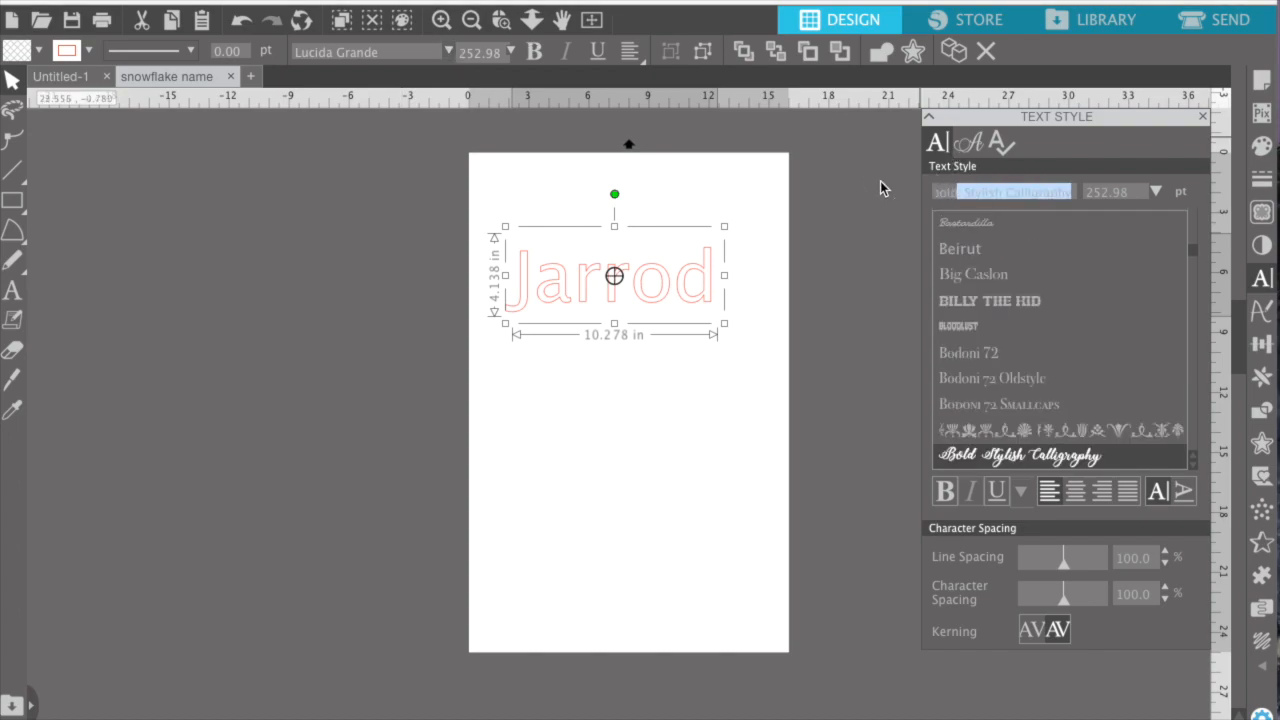
click(997, 462)
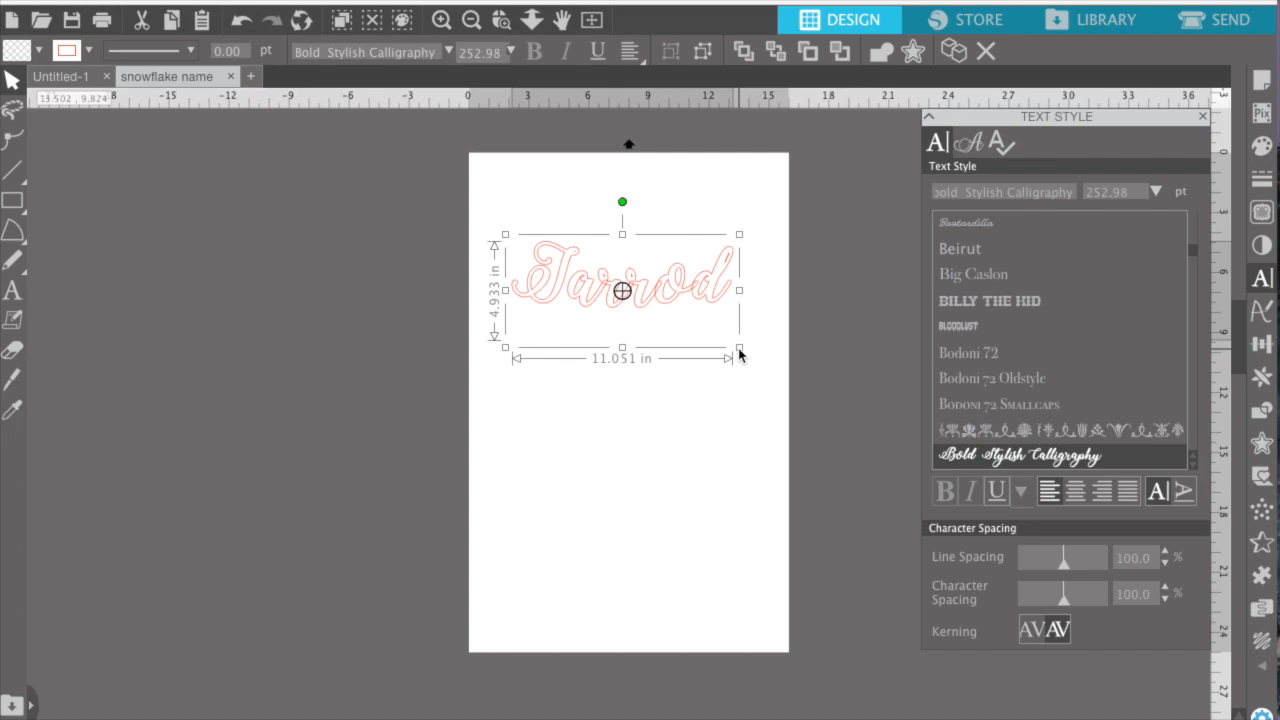
click(630, 426)
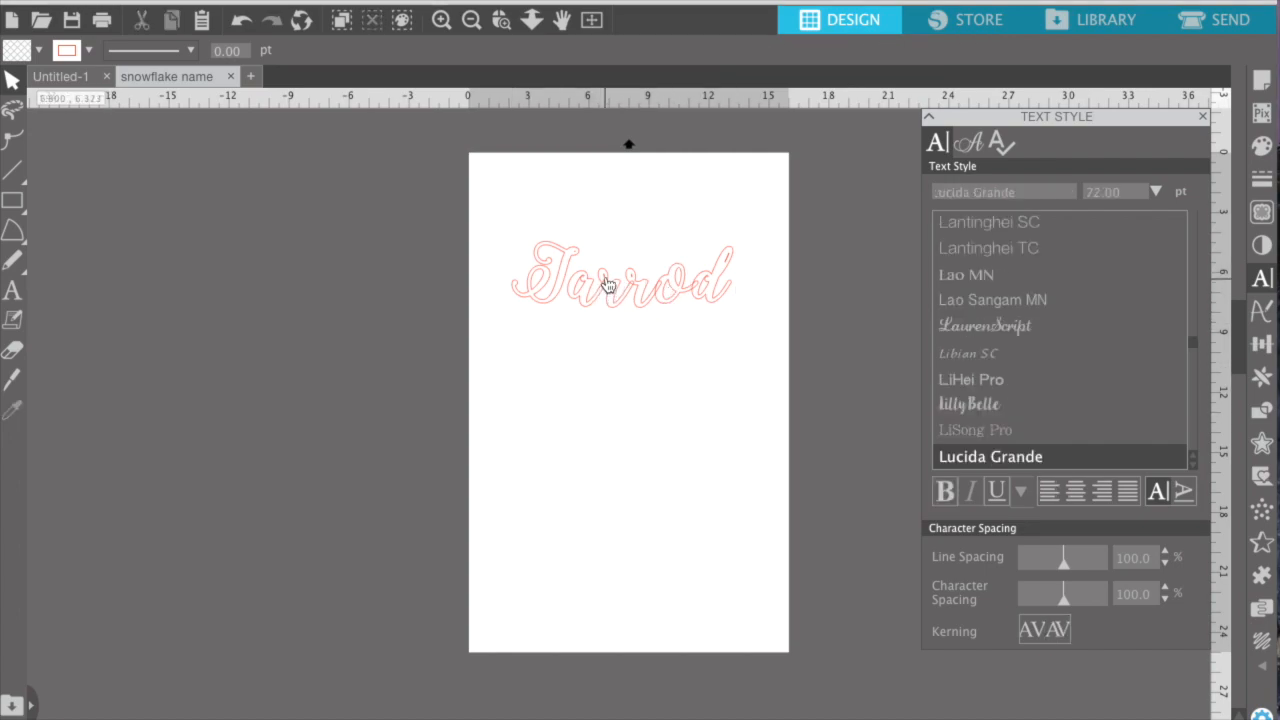
Weld the overlapping letters of the name text.
click(440, 20)
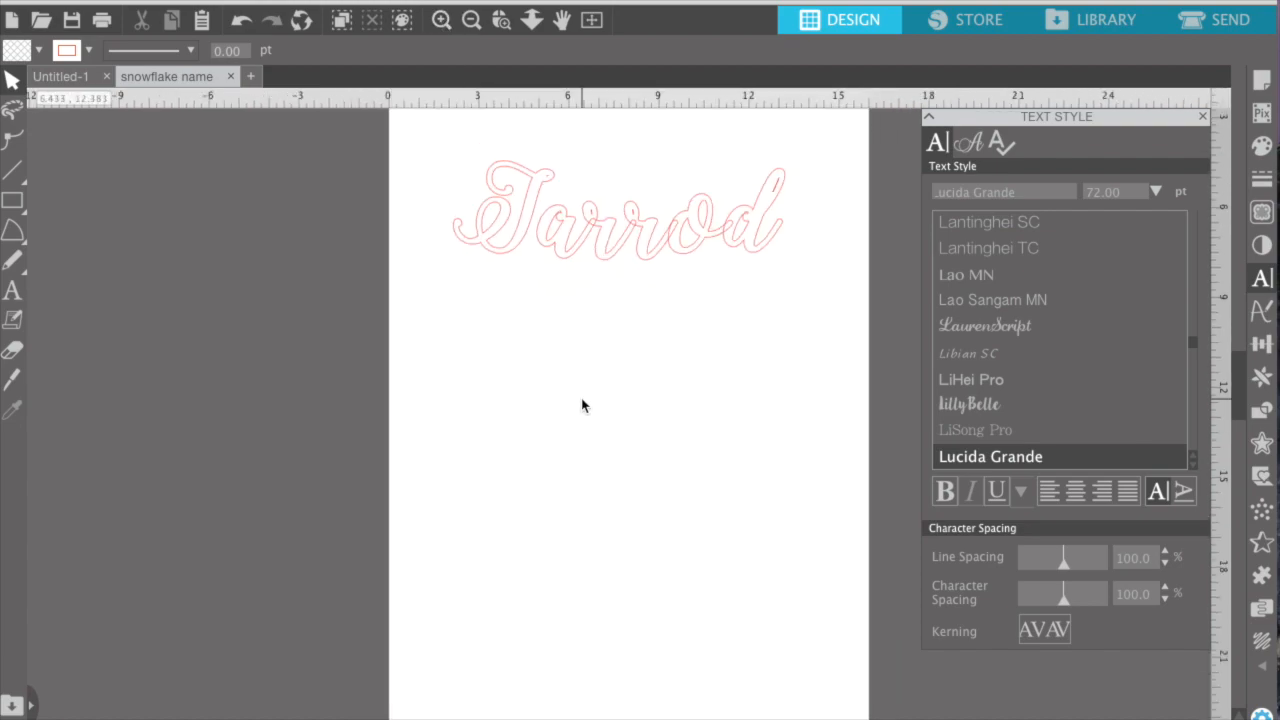
scroll(583, 406, up, 2)
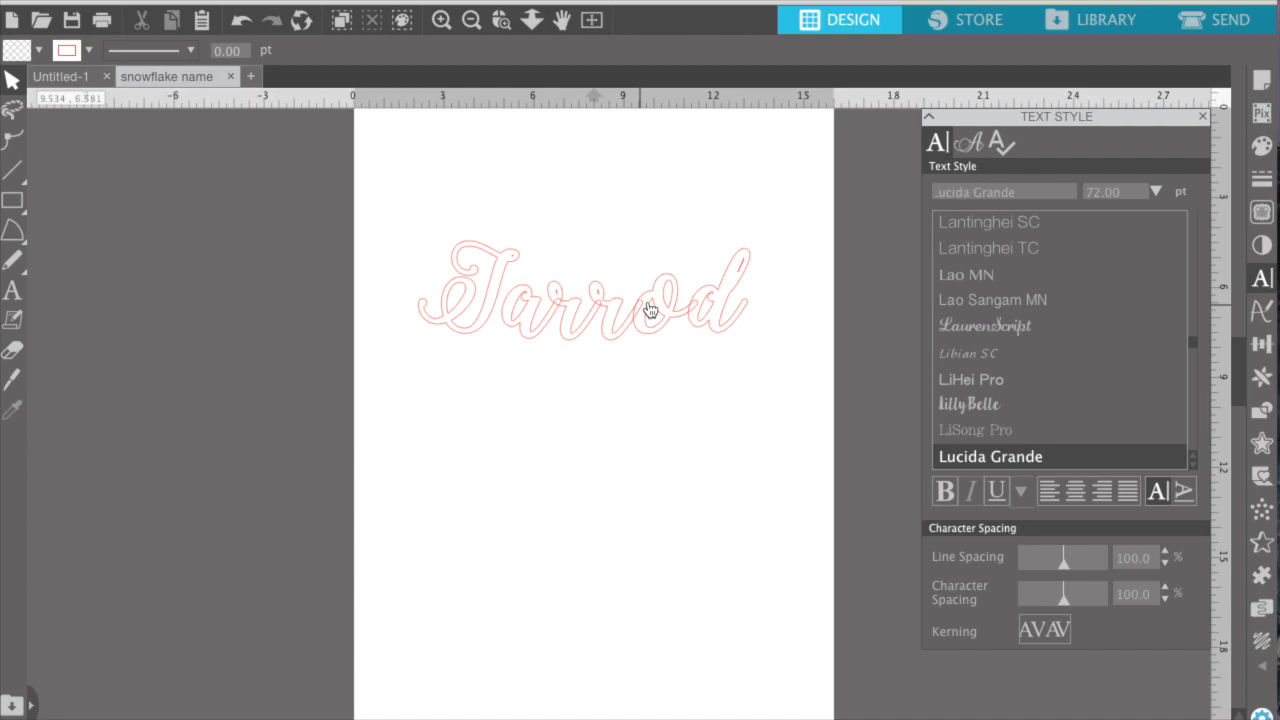
click(745, 287)
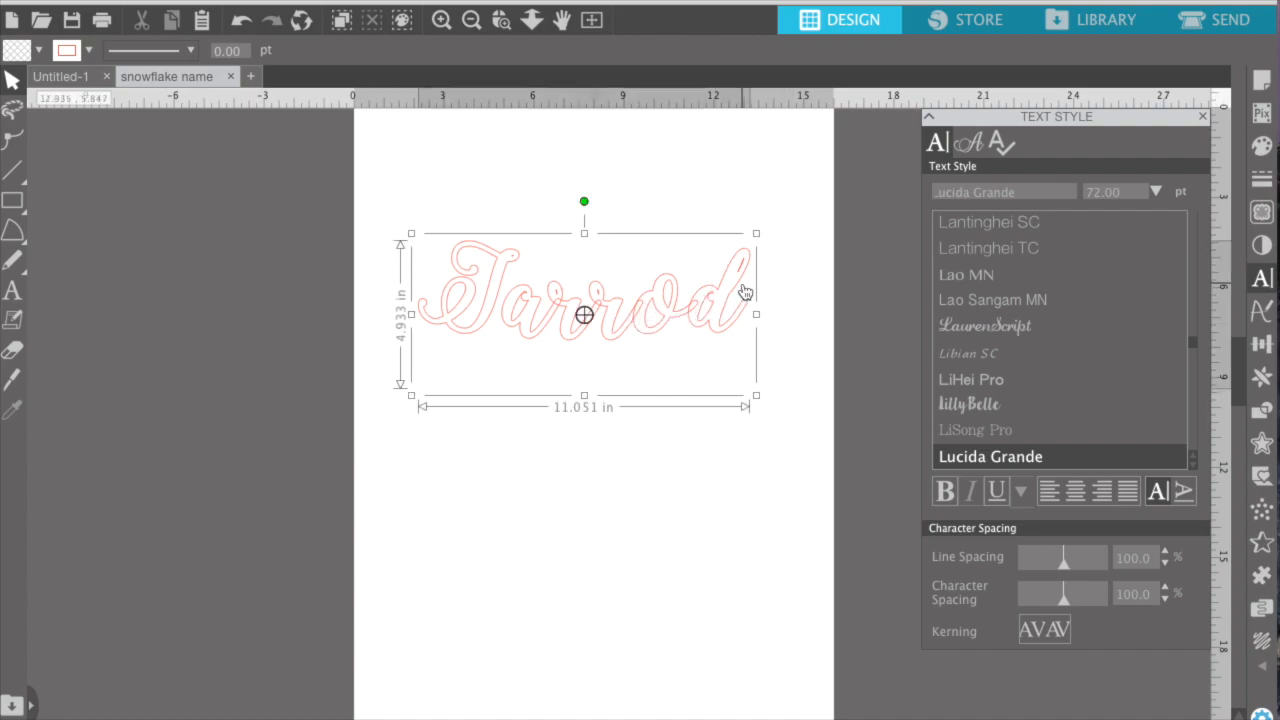
right_click(637, 319)
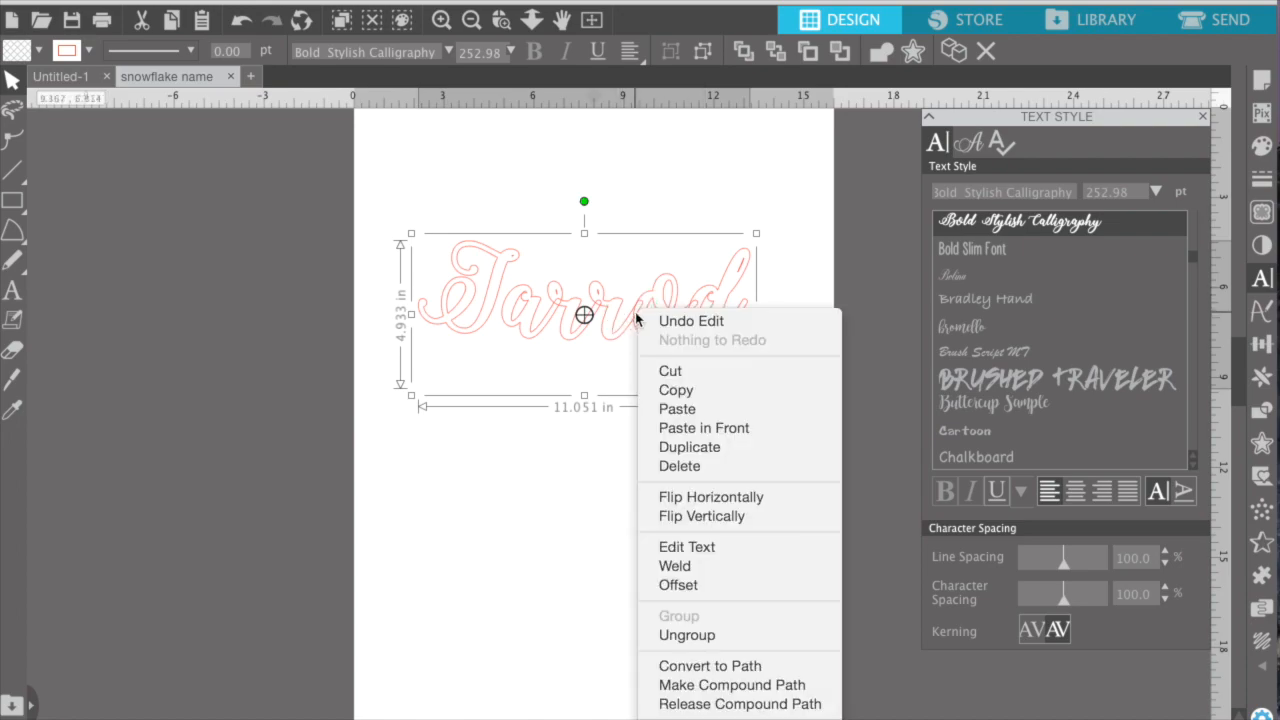
click(705, 566)
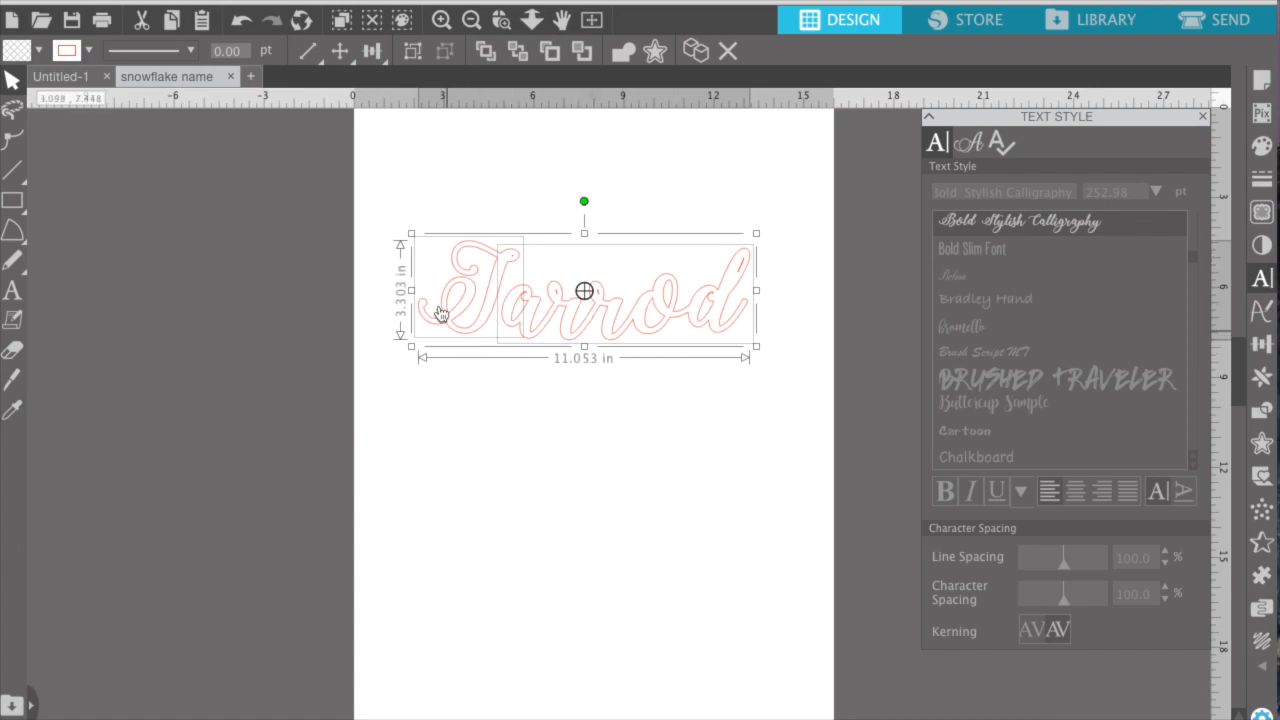
Group the welded letter shapes into one object and close the text style settings.
click(494, 306)
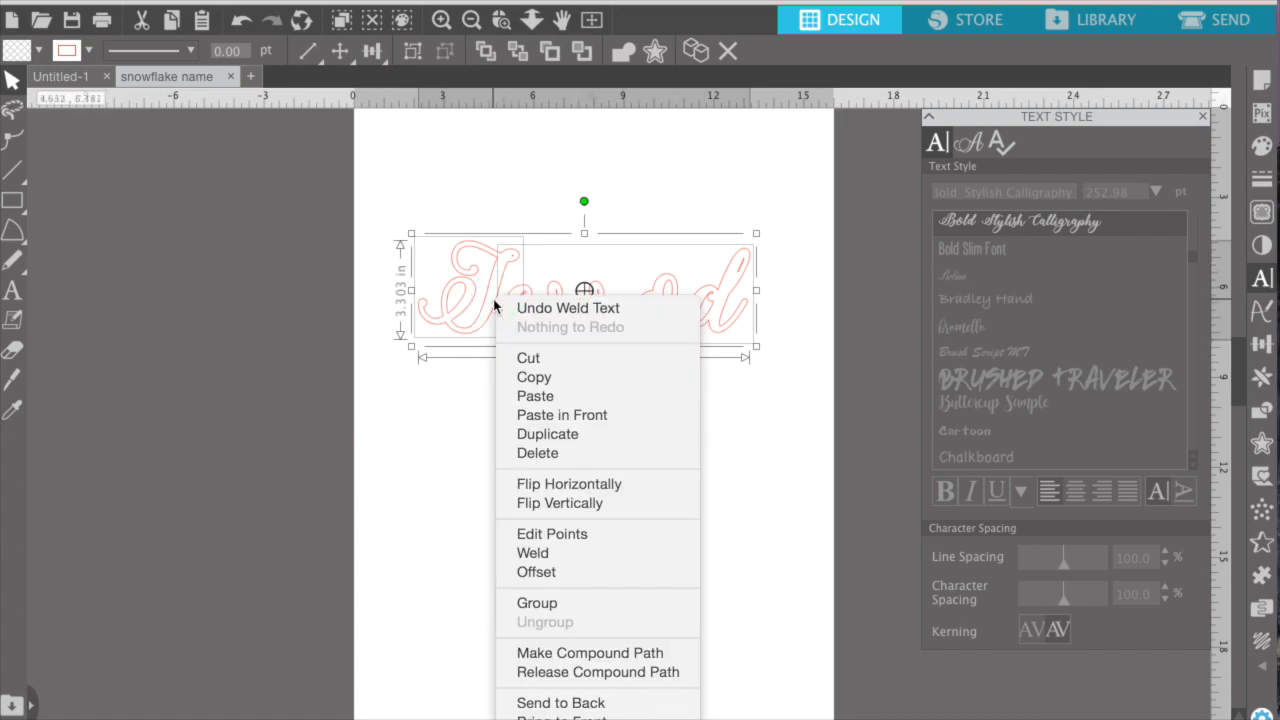
click(563, 603)
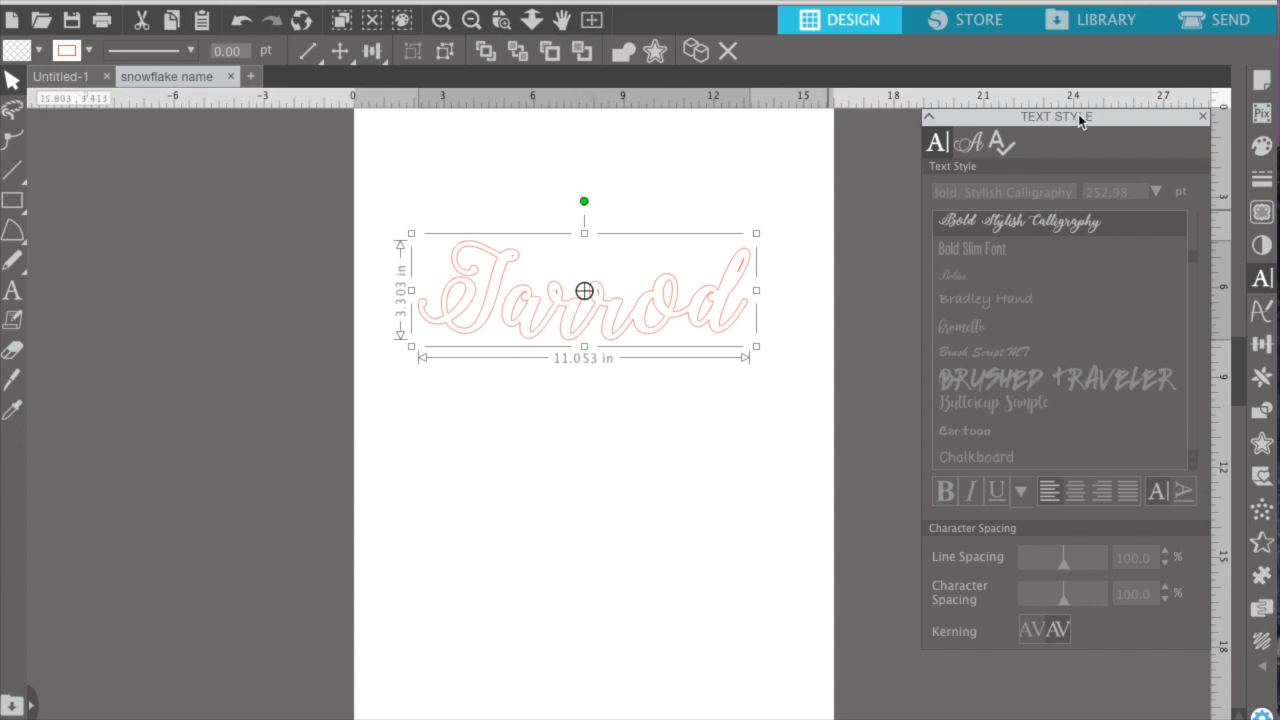
click(1200, 118)
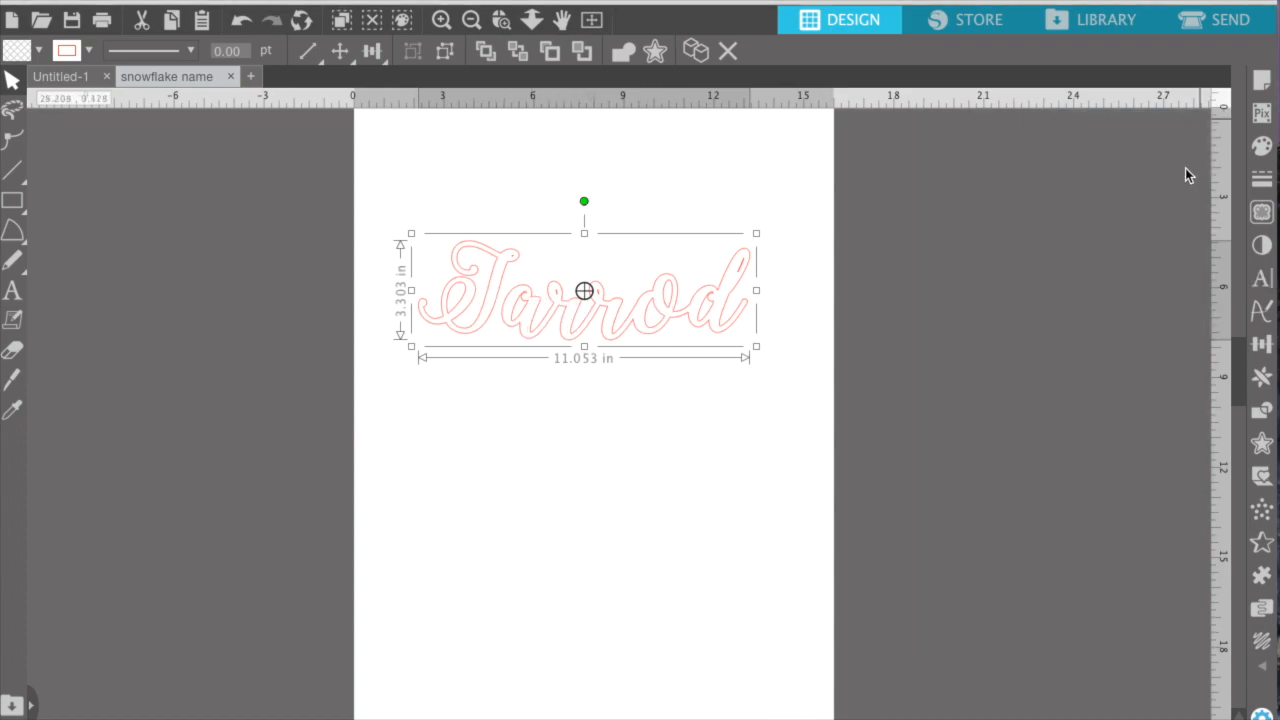
Mirror a copy of the name below the original and move it up to overlap the lower edge of the letters.
click(1262, 378)
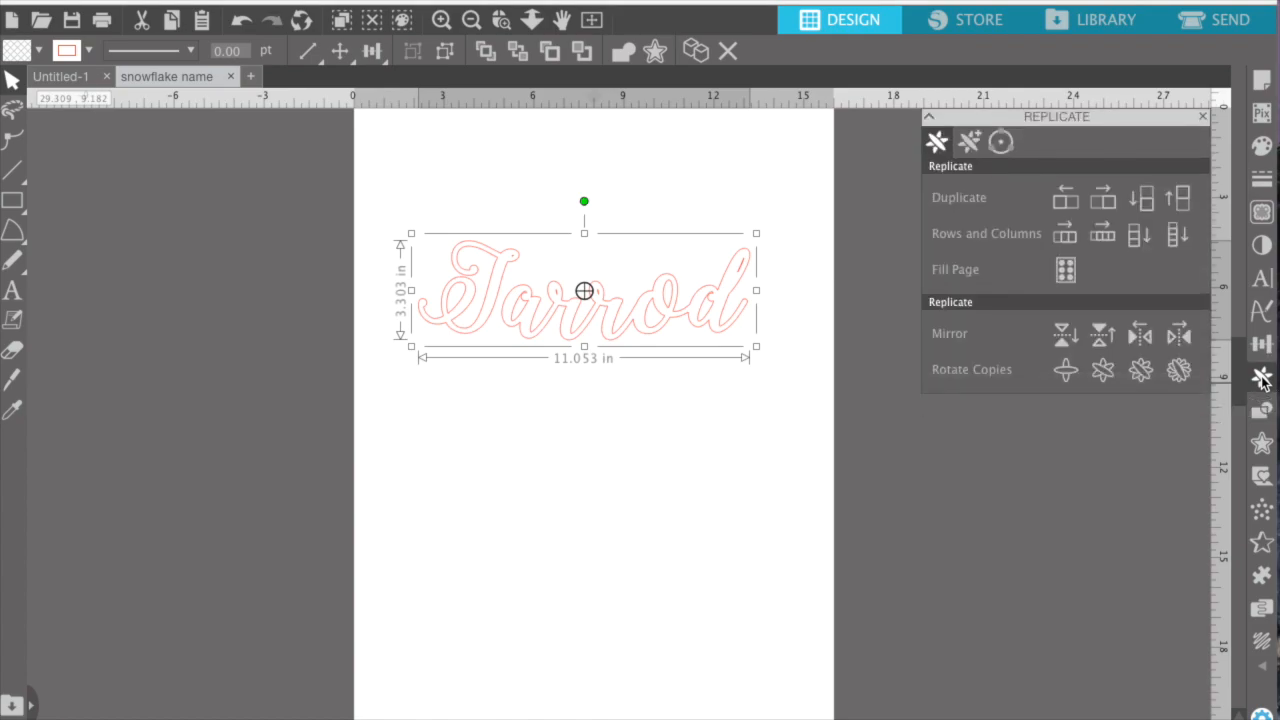
click(1065, 338)
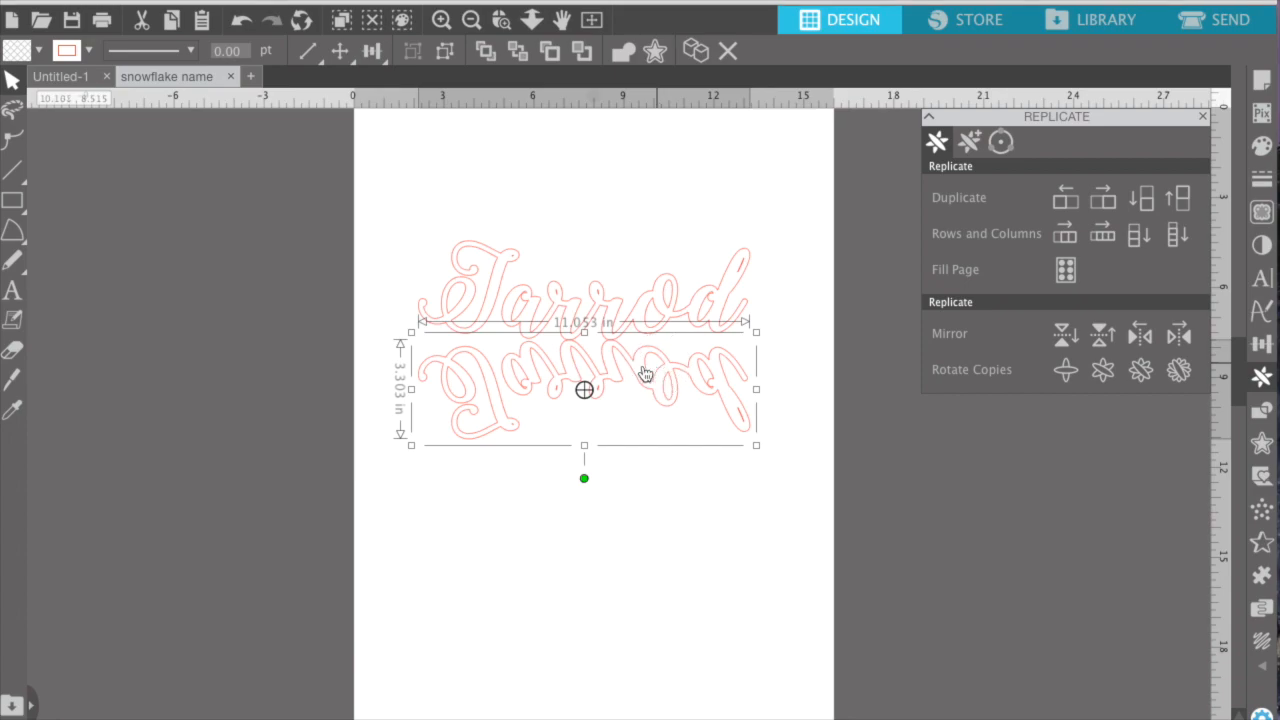
drag(612, 358, 613, 345)
Rotate the mirrored copy slightly and nudge it up and sideways to line it up with the original name.
drag(584, 461, 587, 465)
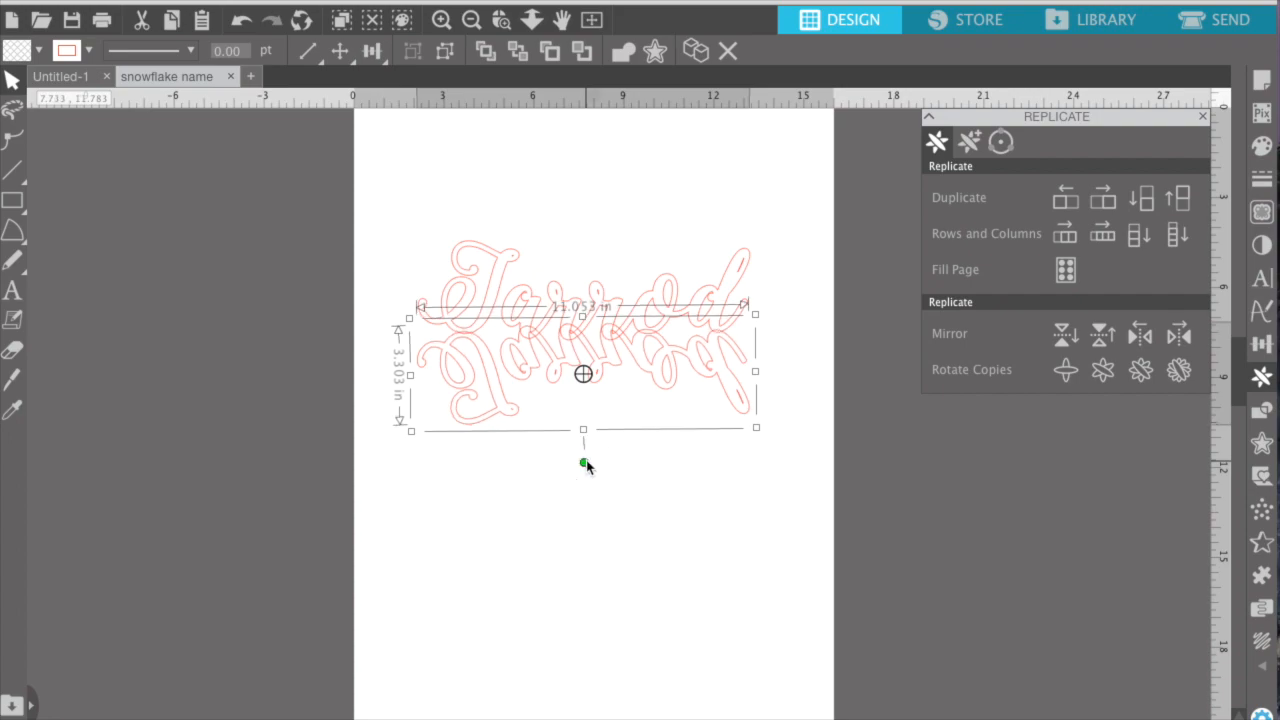
key(Up)
key(Up)
key(Left)
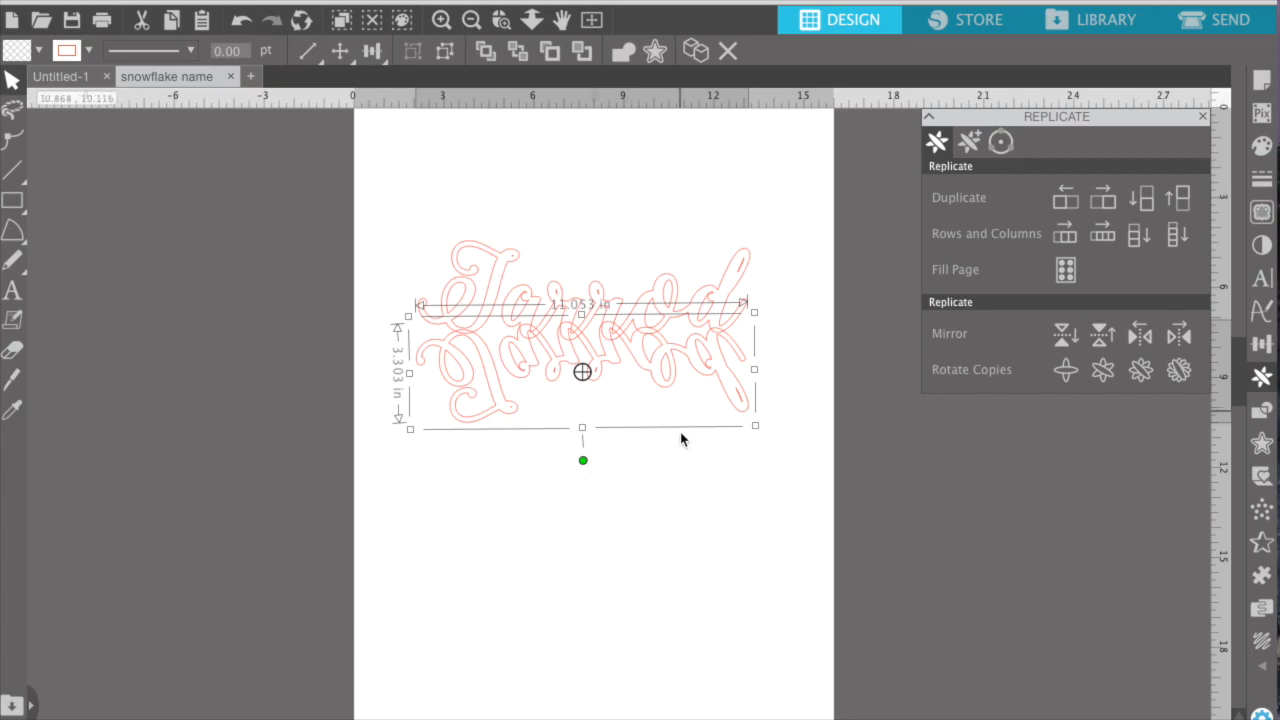
click(681, 485)
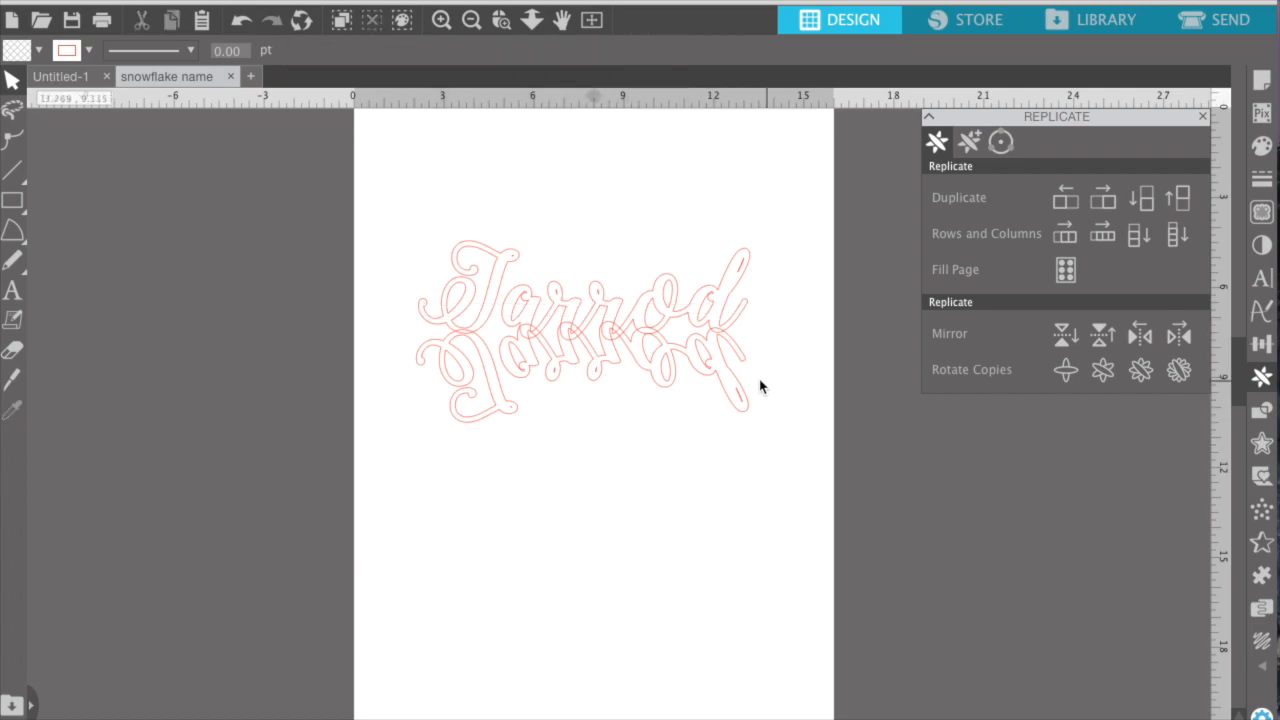
click(679, 396)
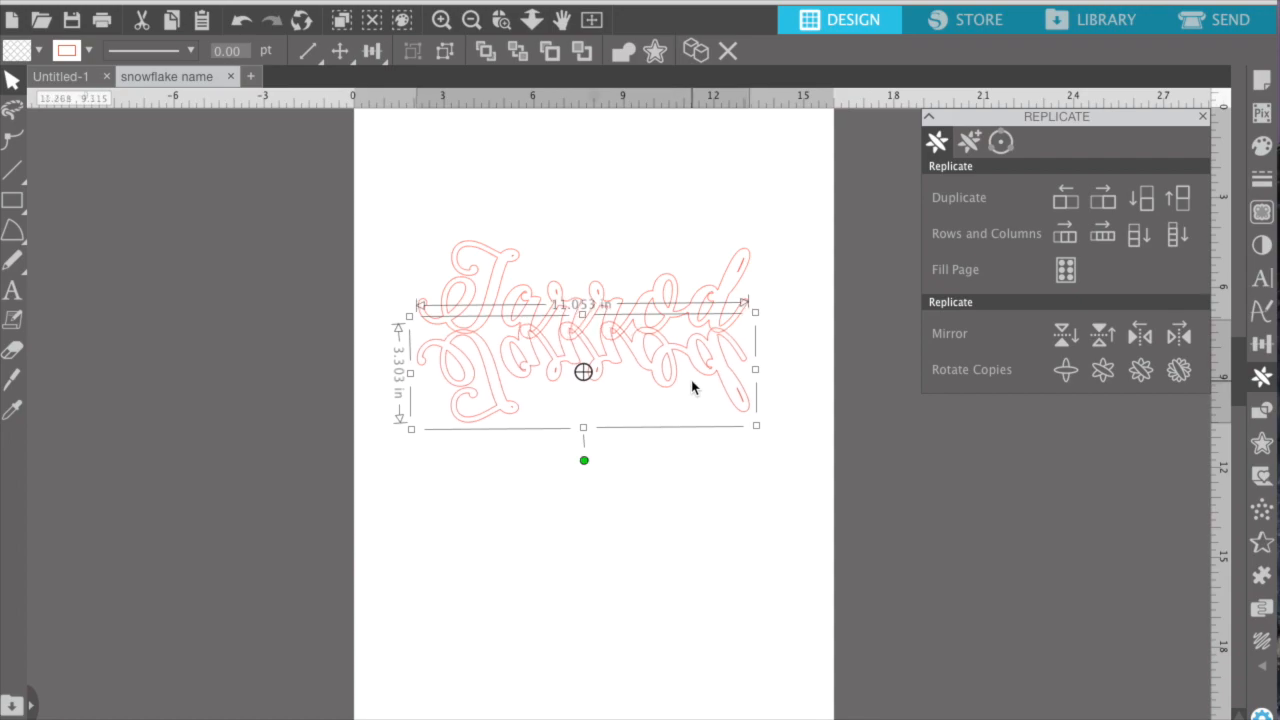
click(821, 286)
Weld the name and its mirrored copy together, and group the resulting shapes.
drag(793, 232, 388, 451)
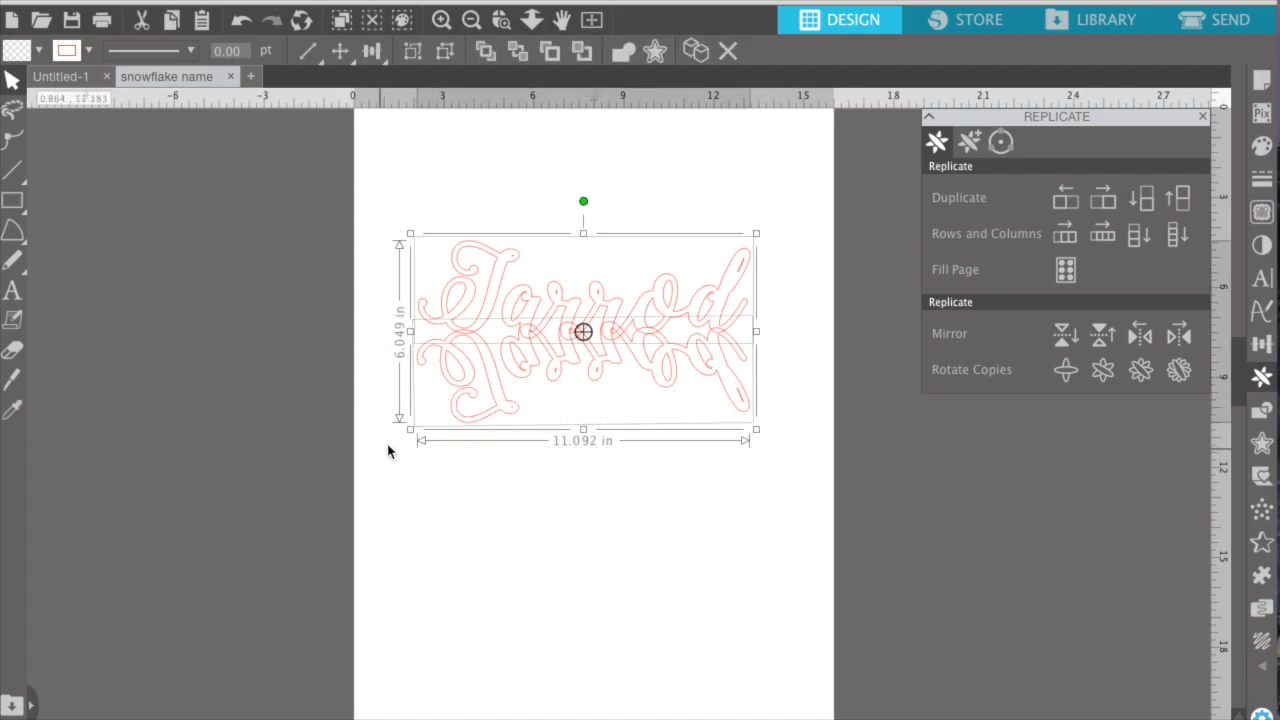
right_click(479, 365)
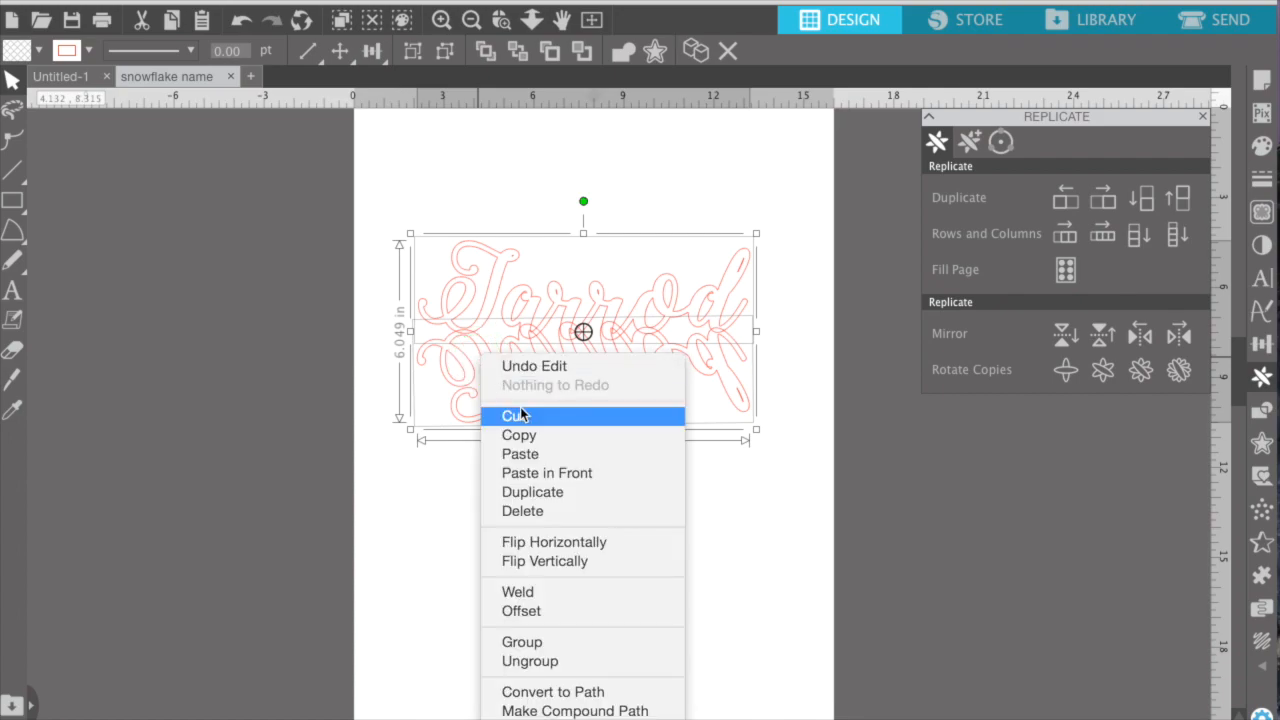
scroll(550, 488, down, 3)
click(549, 484)
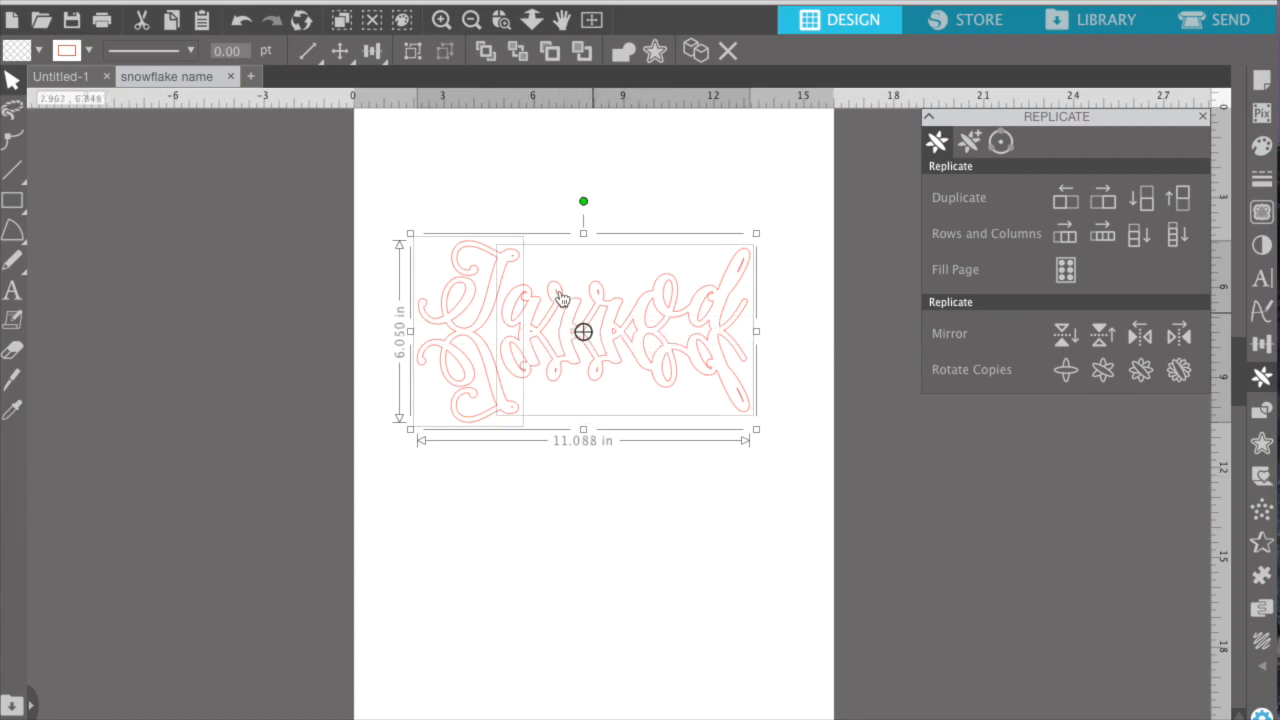
right_click(472, 320)
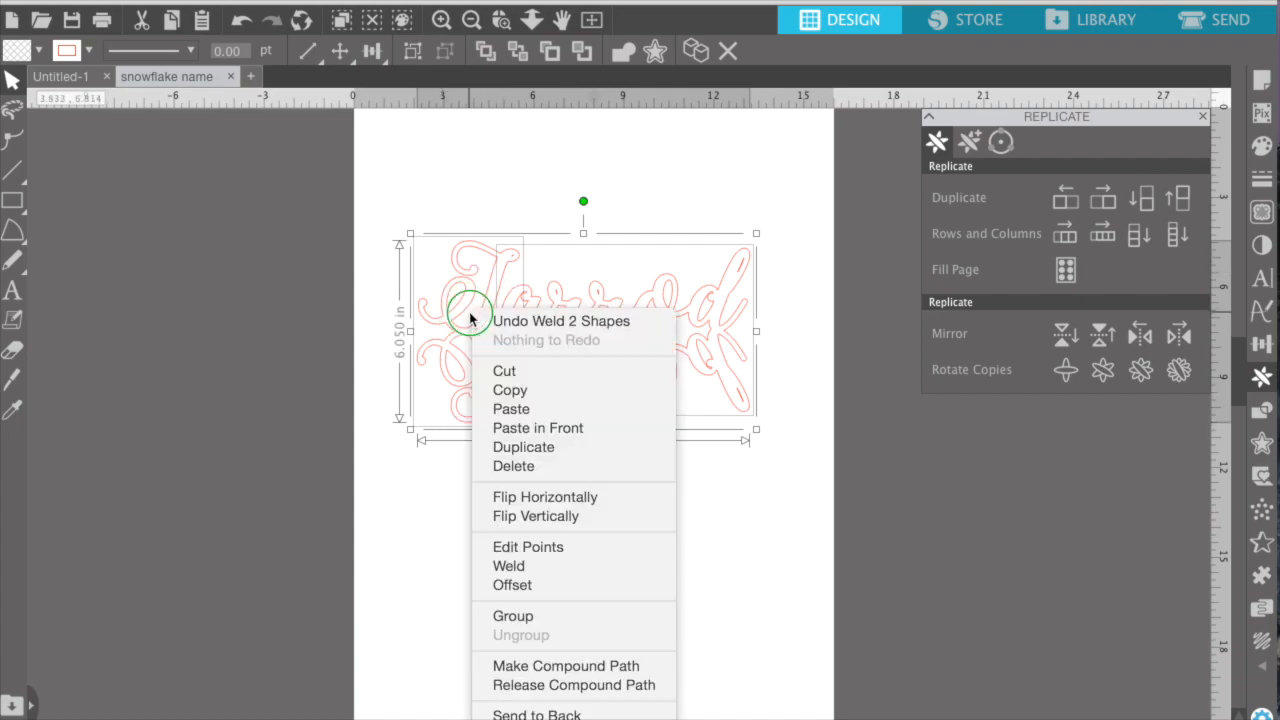
click(524, 617)
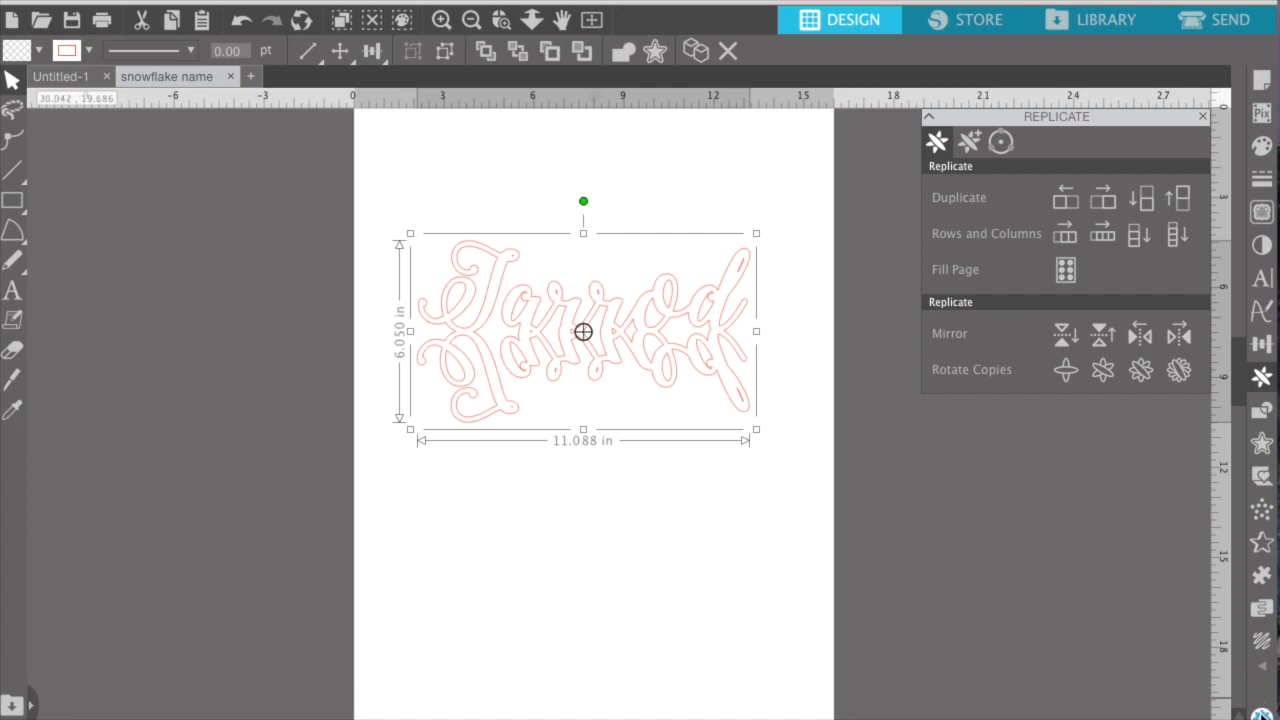
Check the Center of Rotation option in the default preferences and close the dialog.
click(1262, 712)
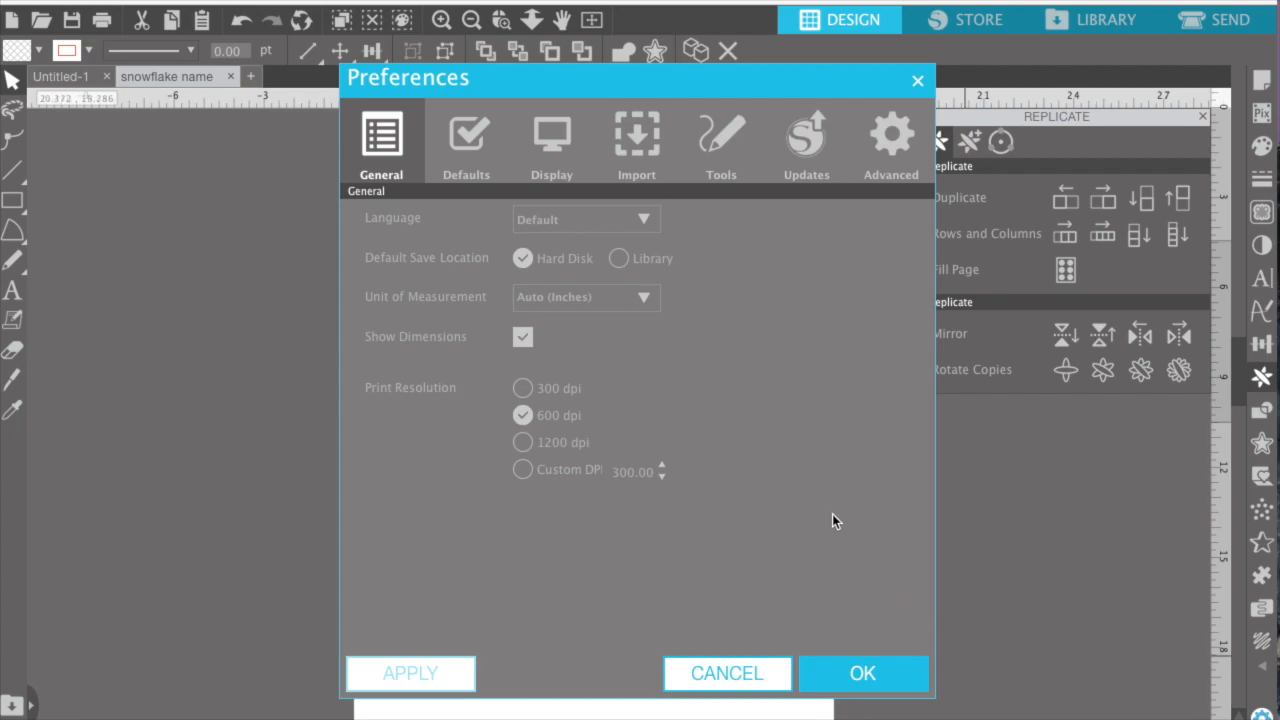
click(470, 144)
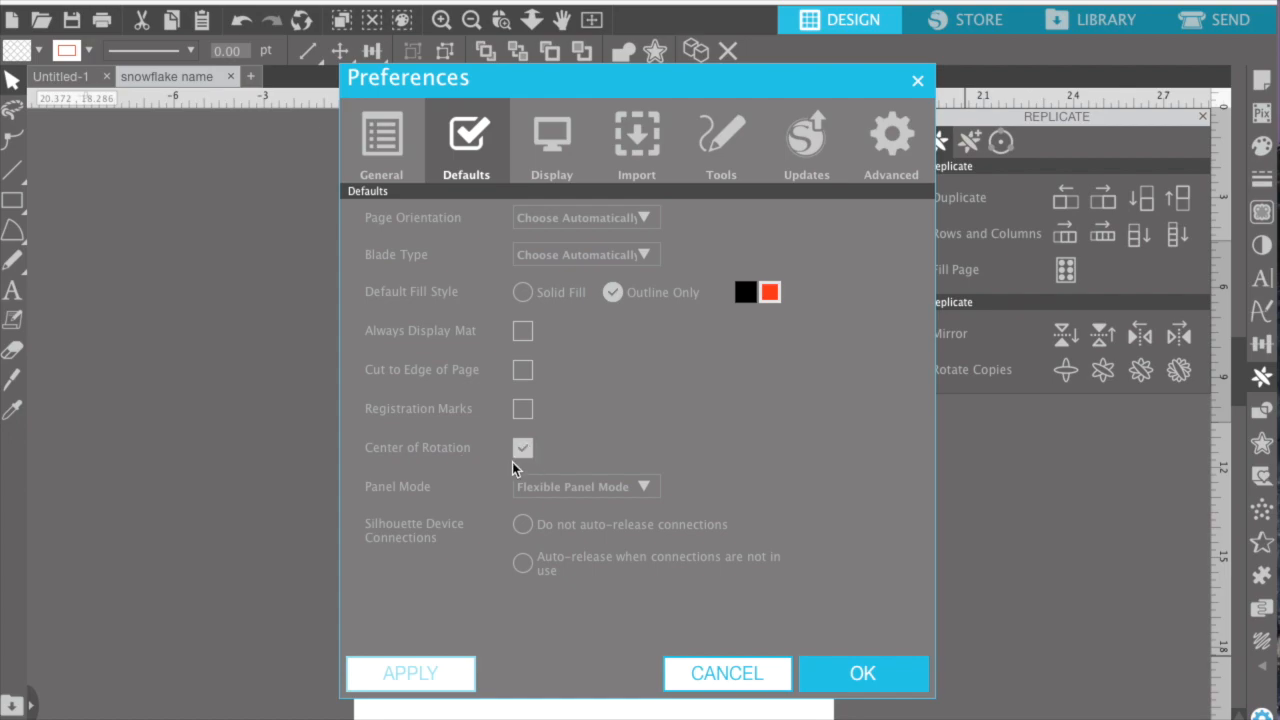
click(860, 674)
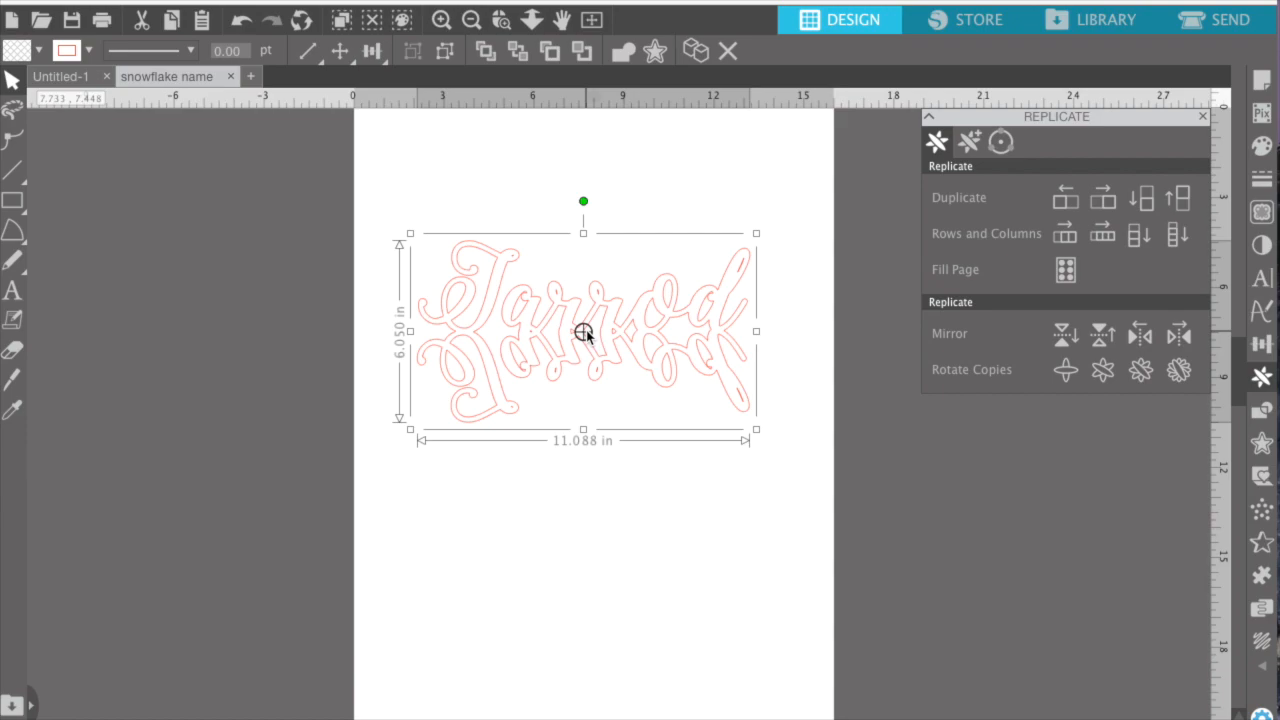
Move the name group's center of rotation outside the left edge of the page and create five rotated copies around it.
scroll(586, 337, up, 1)
drag(583, 352, 317, 355)
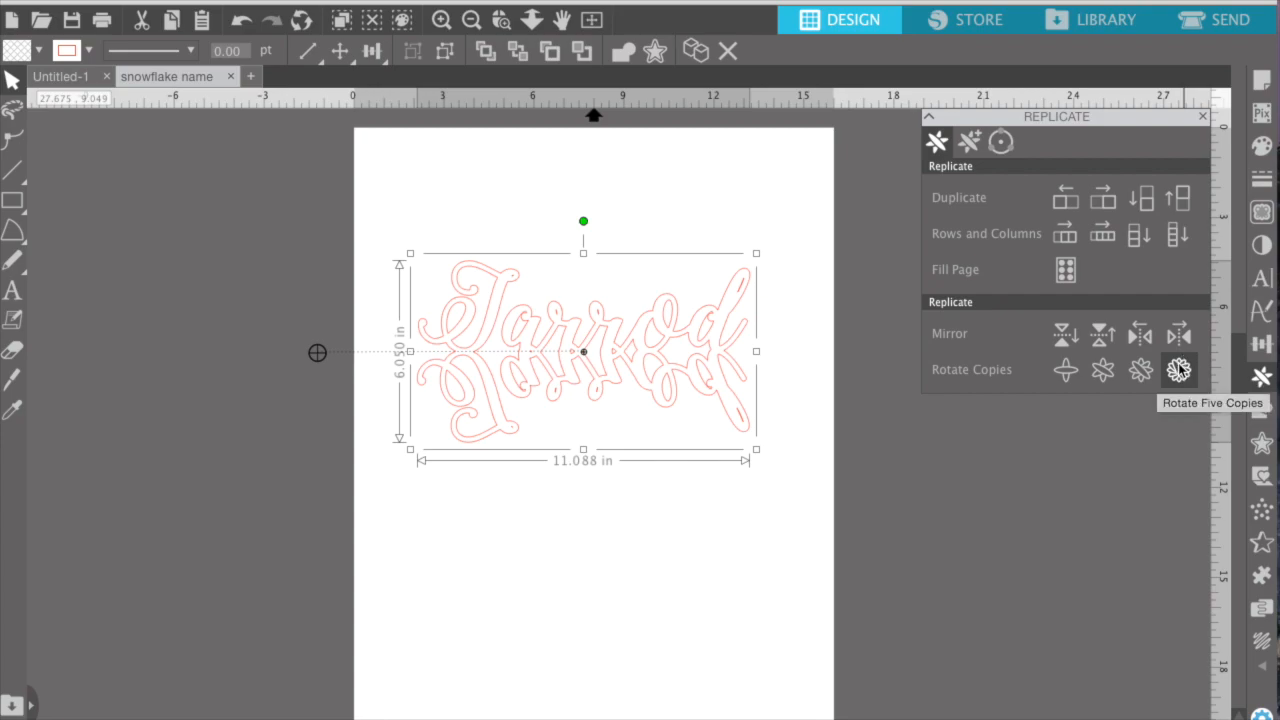
click(1178, 370)
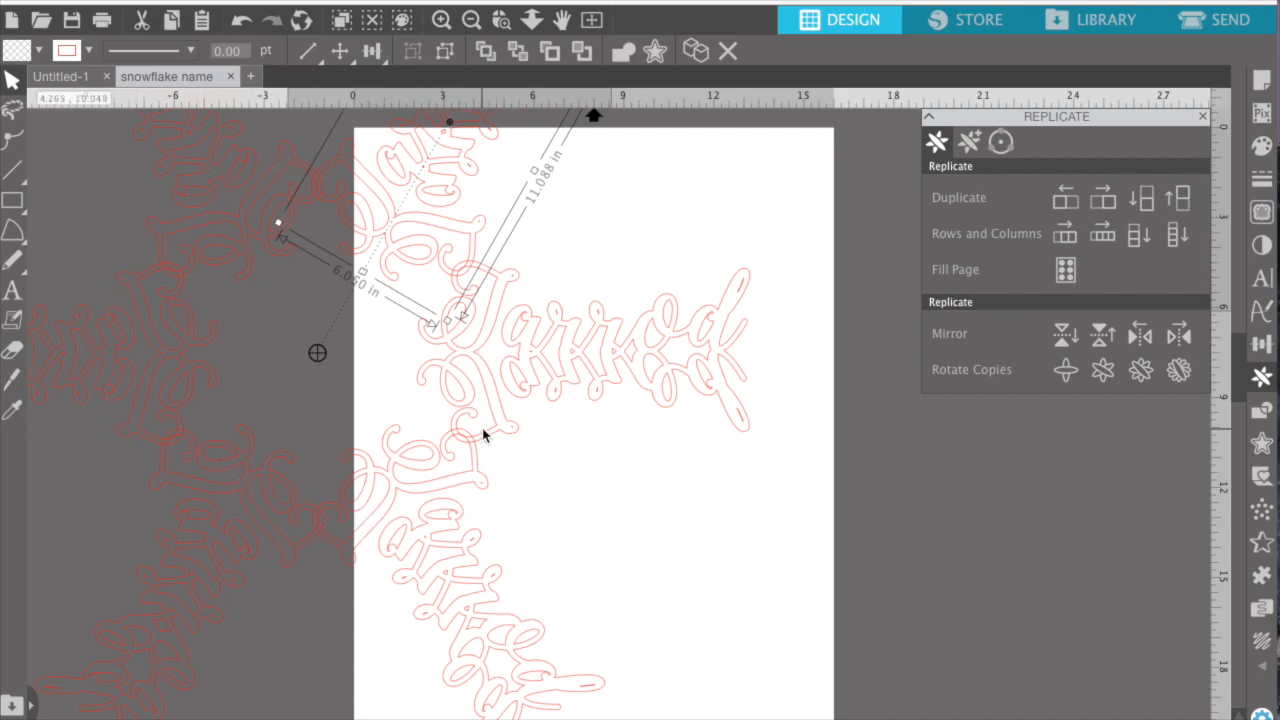
click(471, 20)
click(471, 20)
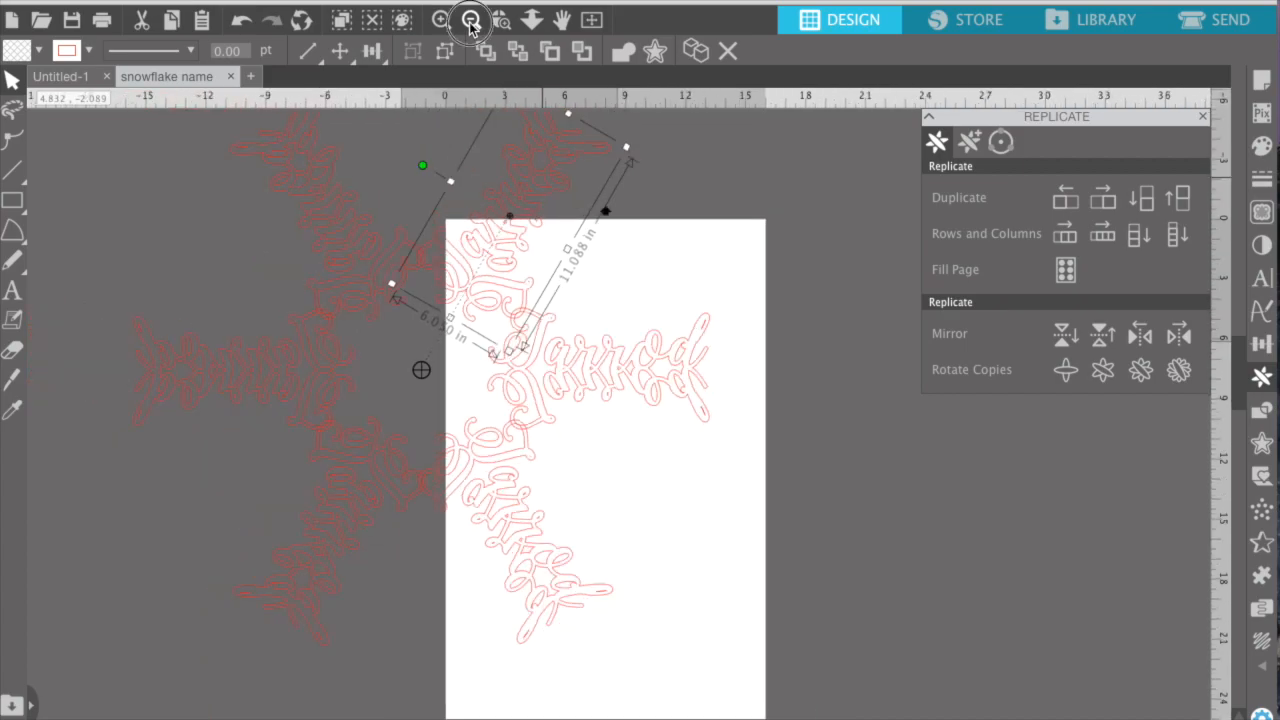
scroll(320, 374, up, 2)
scroll(320, 370, left, 3)
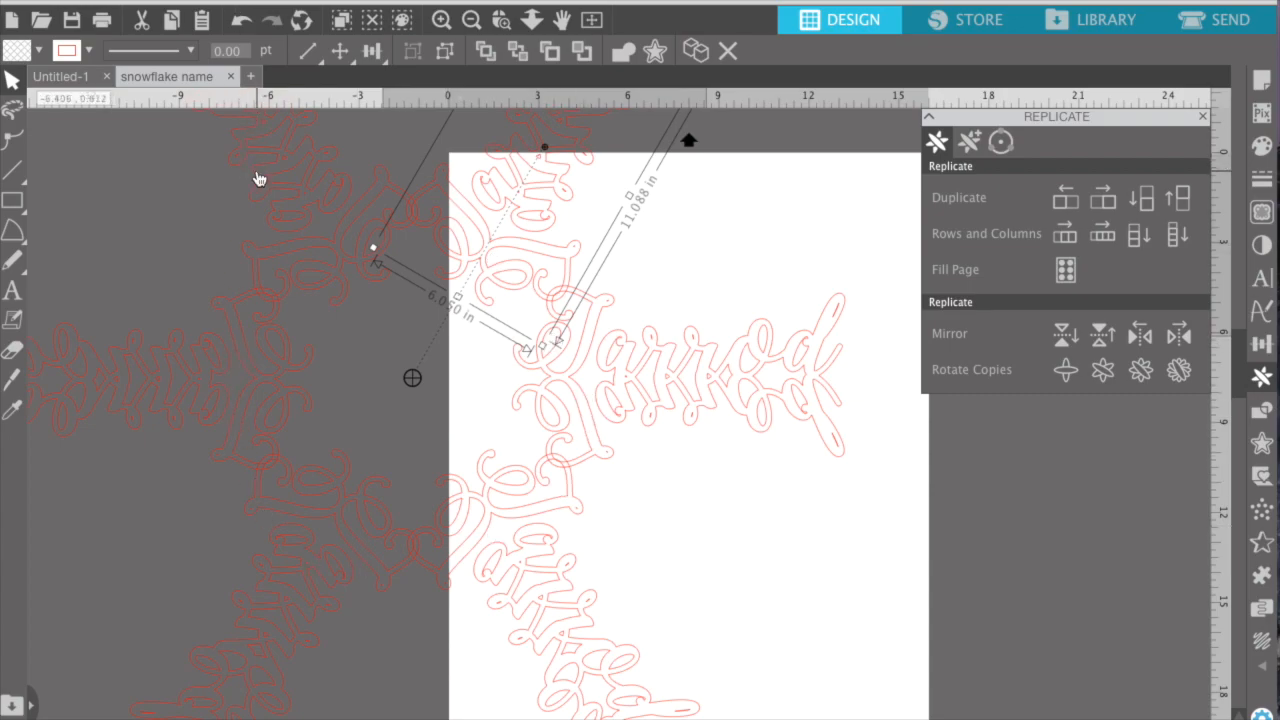
Roll the document back to before the Replicate Group entry using Multiple Undo, removing the five rotated copies.
click(243, 1)
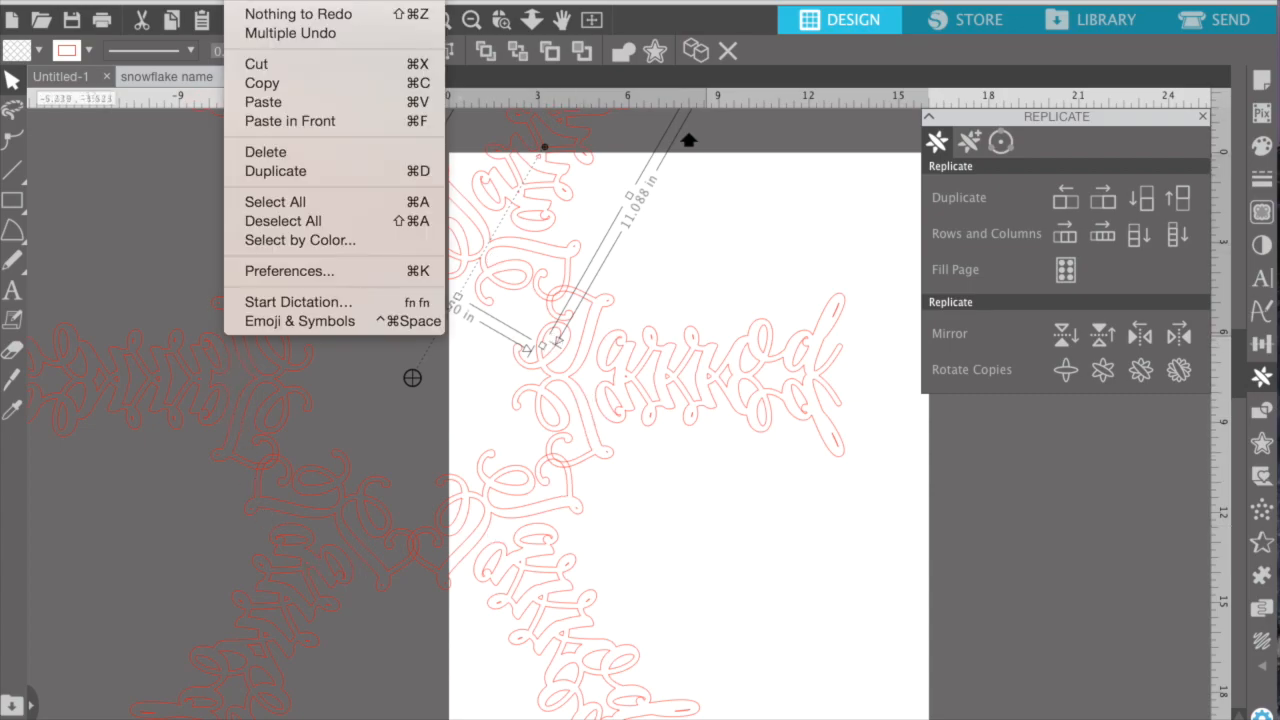
click(248, 3)
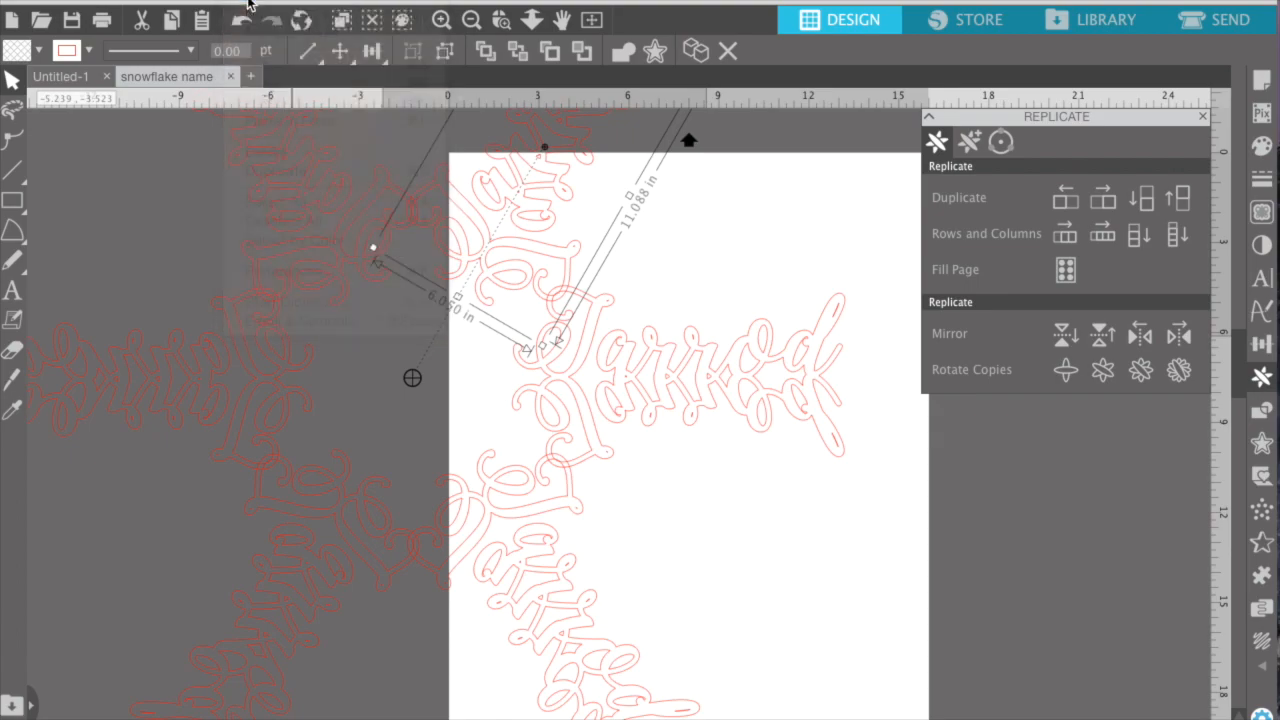
click(248, 1)
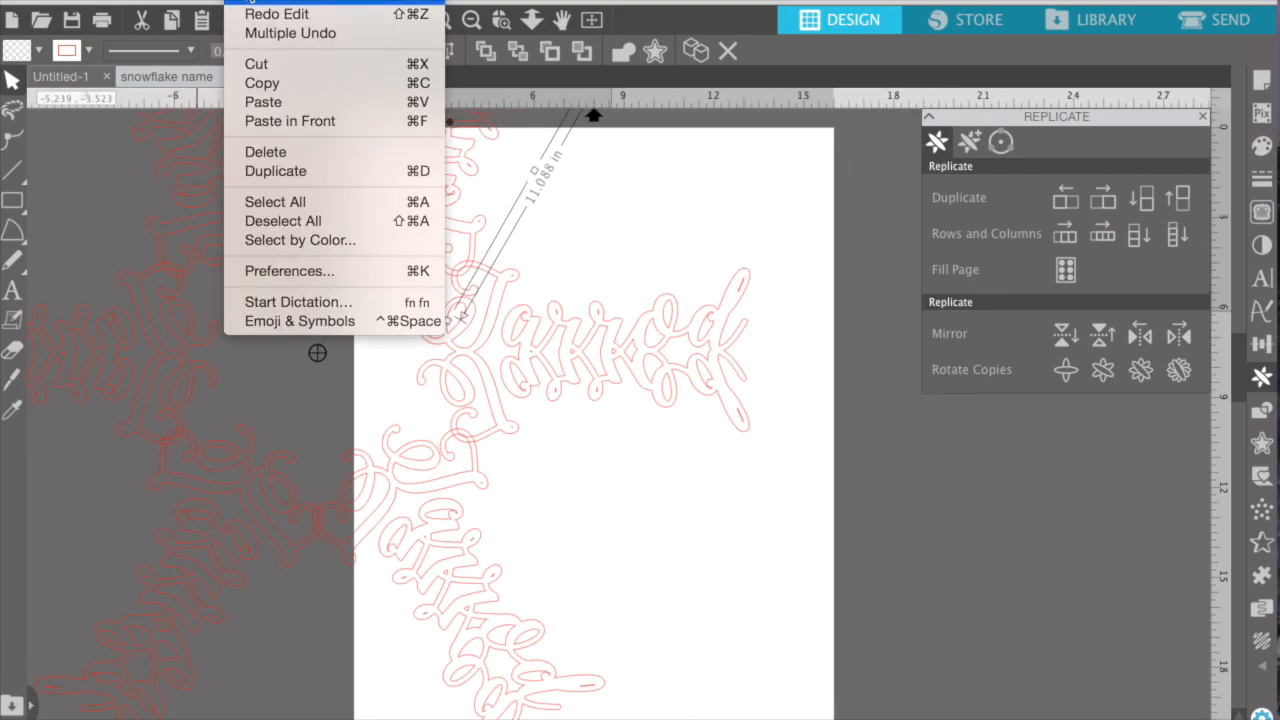
click(248, 3)
click(248, 1)
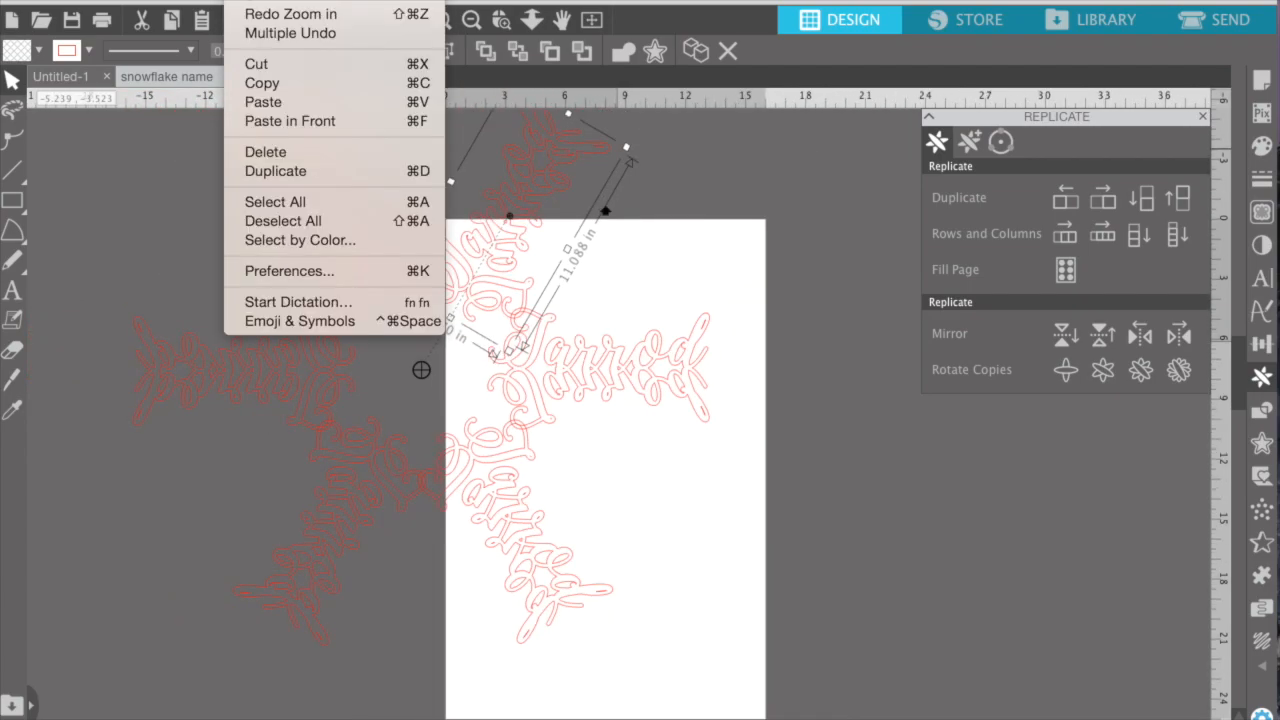
click(250, 40)
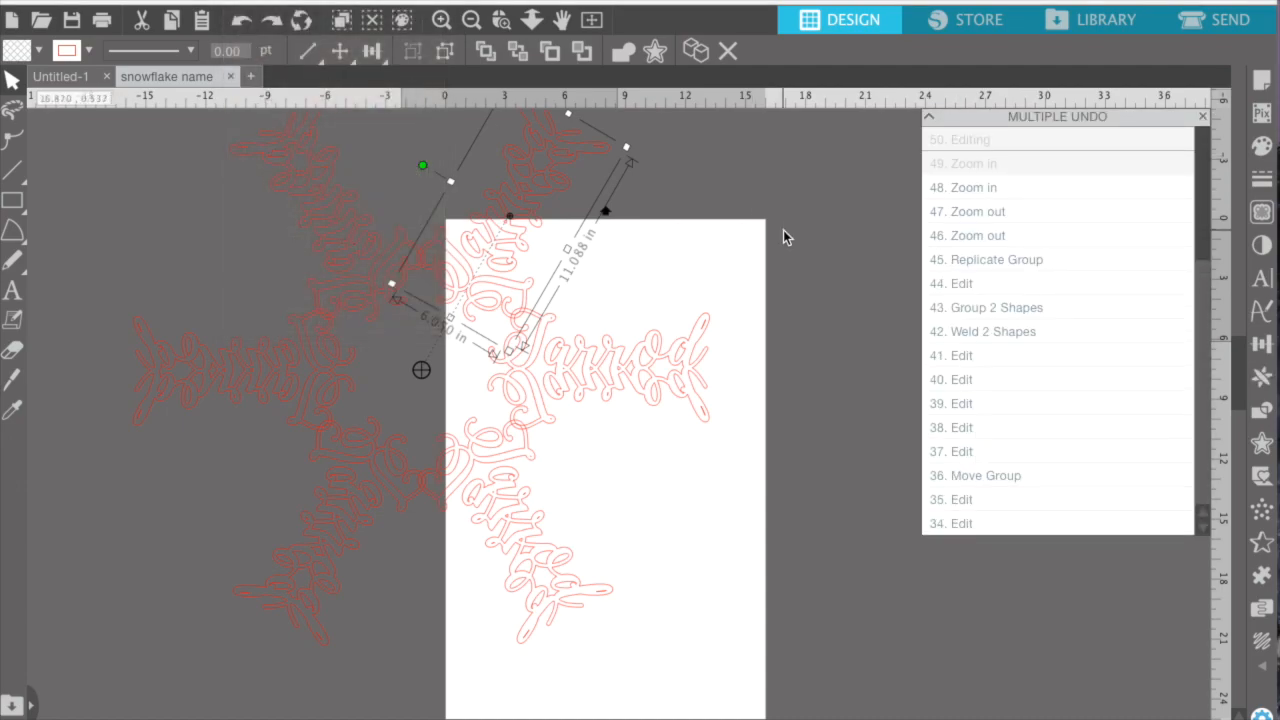
click(248, 1)
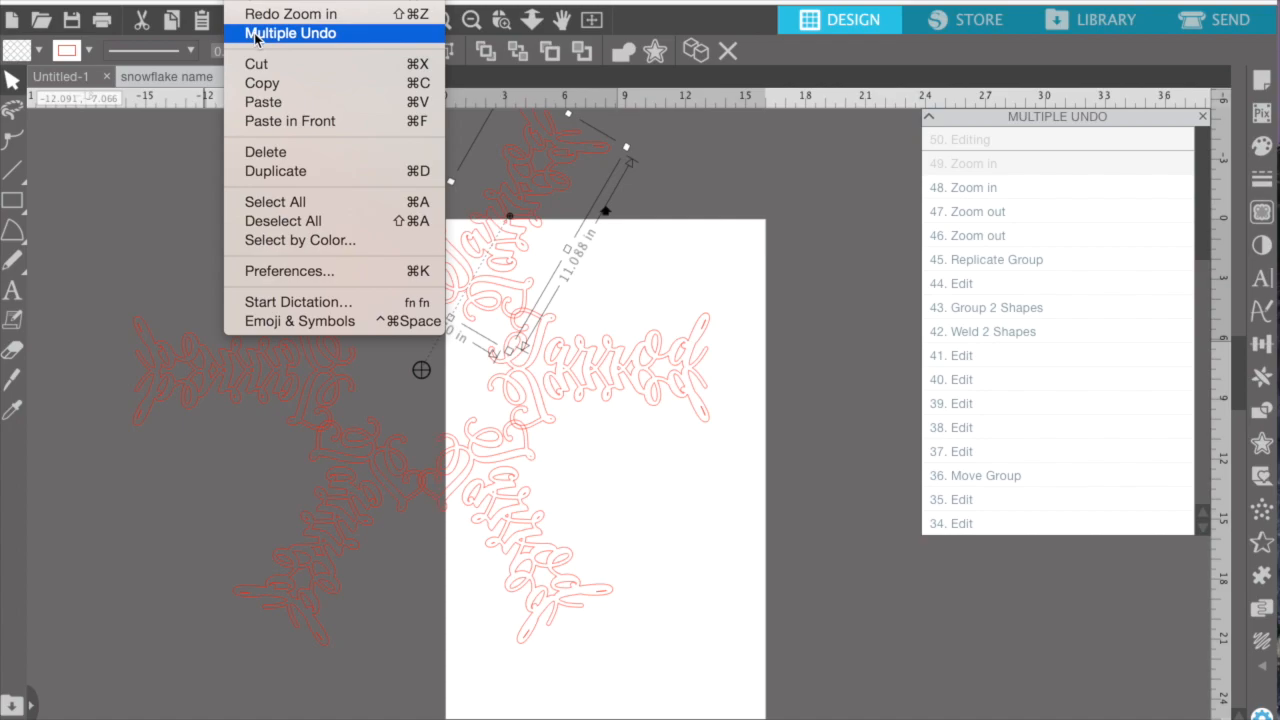
click(888, 261)
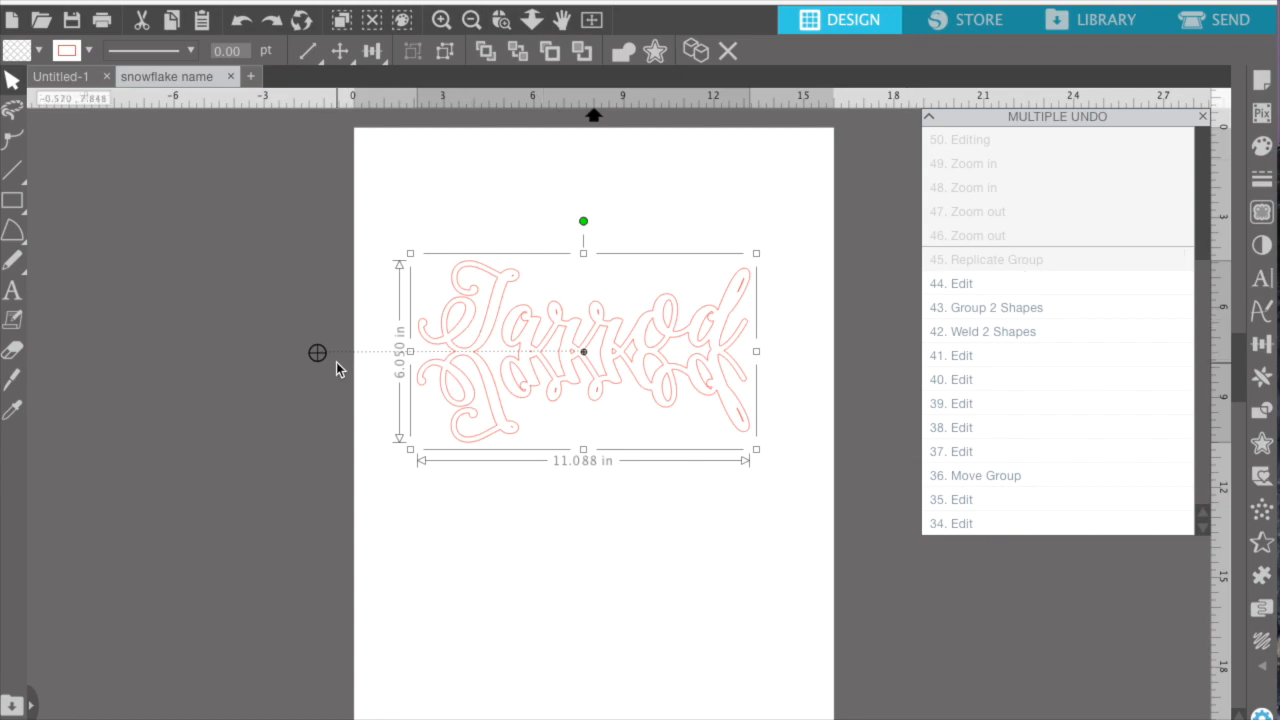
Try five rotated copies with the center of rotation on the page's left edge, and undo them.
drag(316, 355, 354, 353)
click(1202, 117)
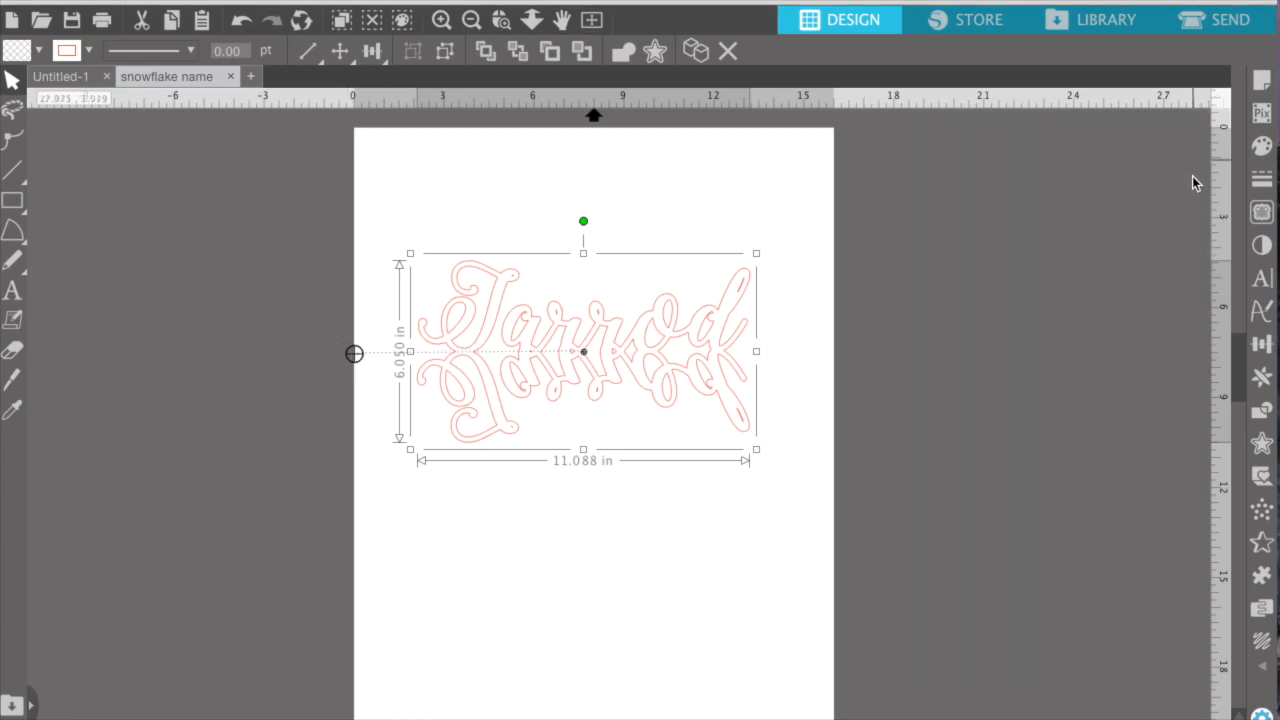
click(1262, 378)
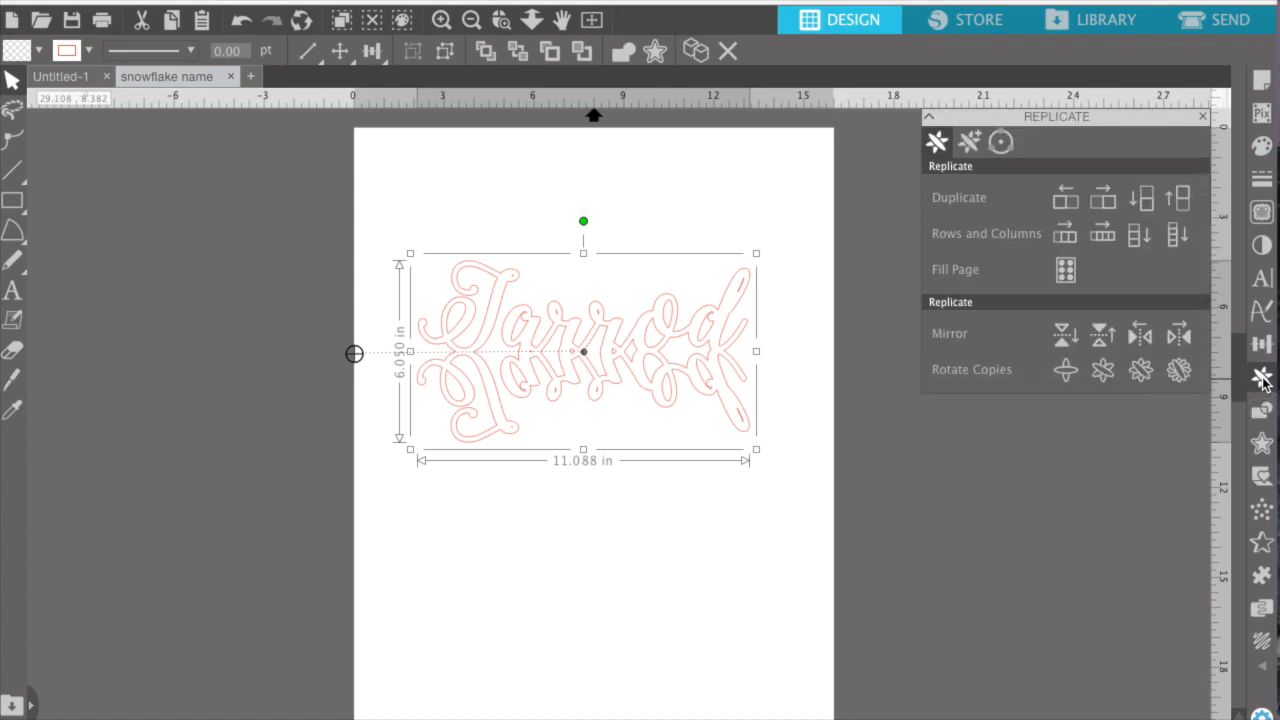
click(1180, 371)
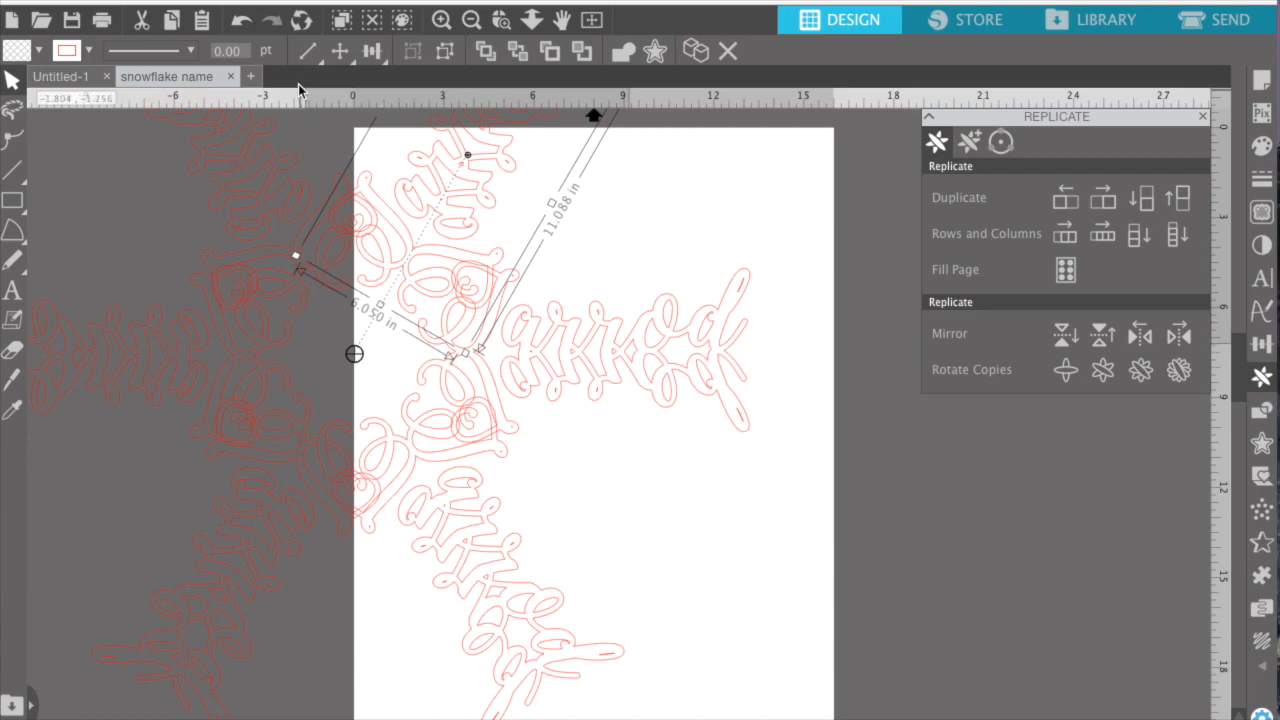
click(239, 1)
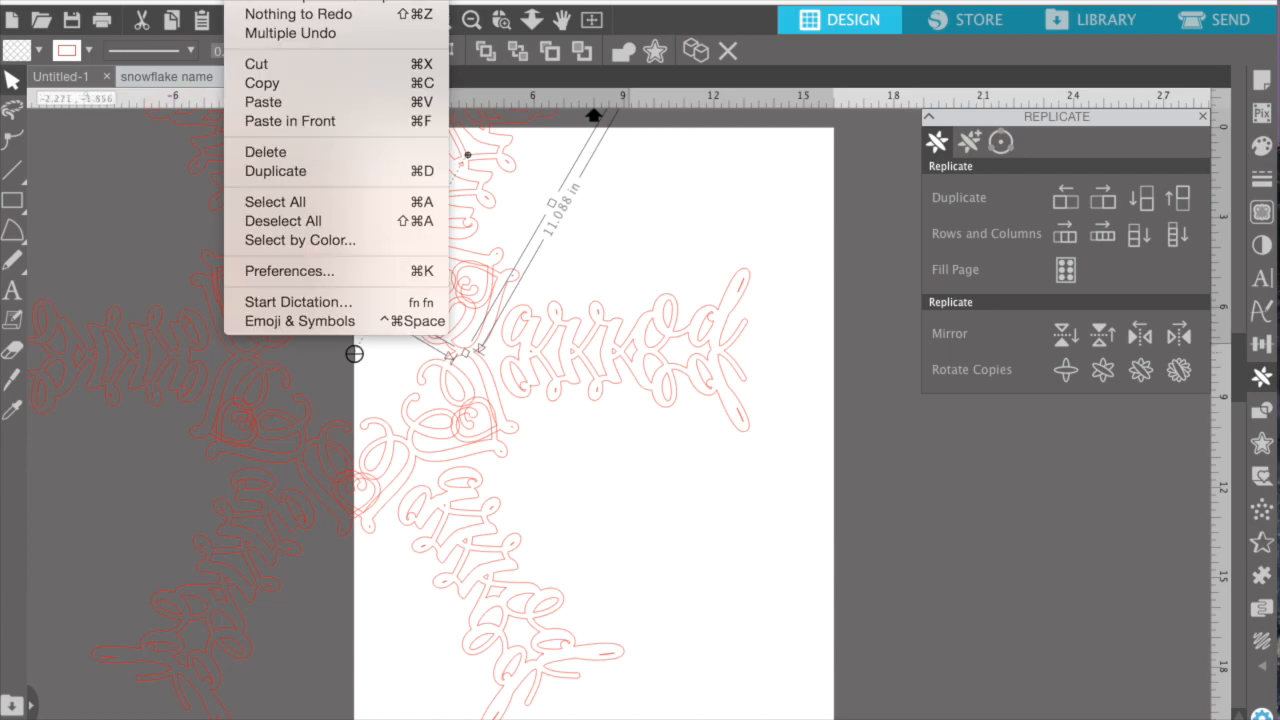
click(248, 2)
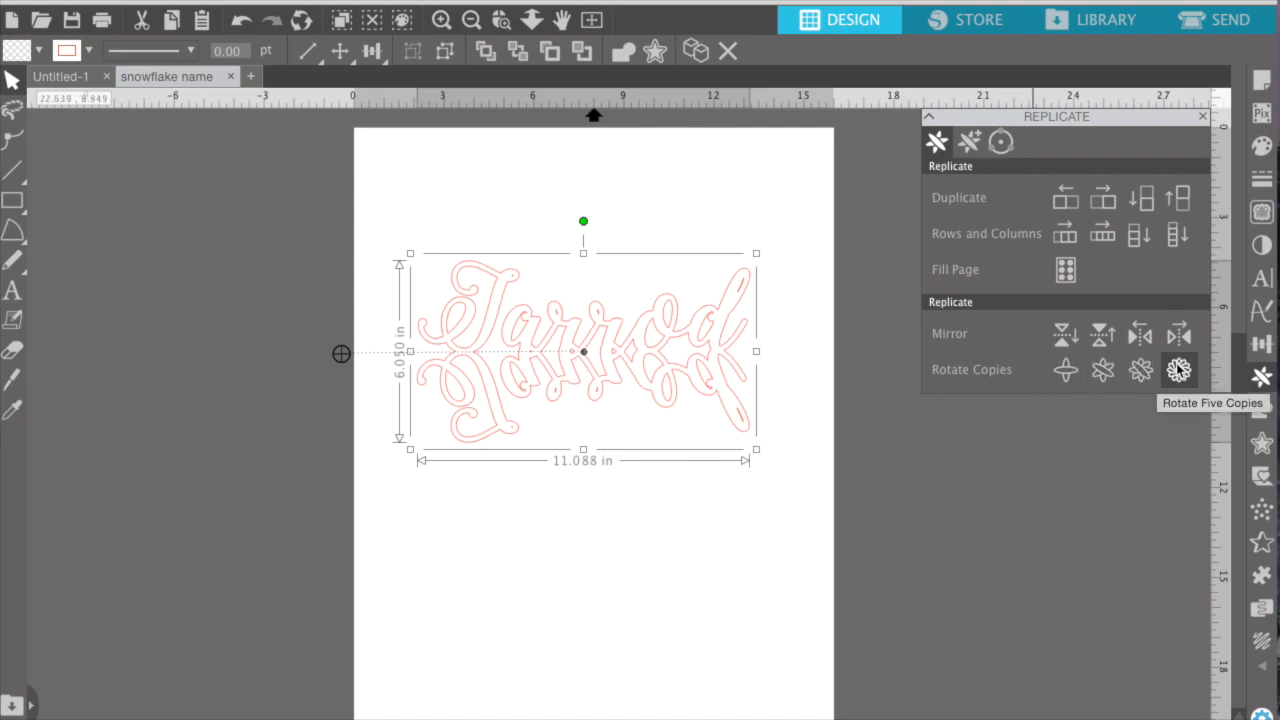
Create five rotated copies of the name group around a center of rotation just outside the page's left edge.
click(1178, 370)
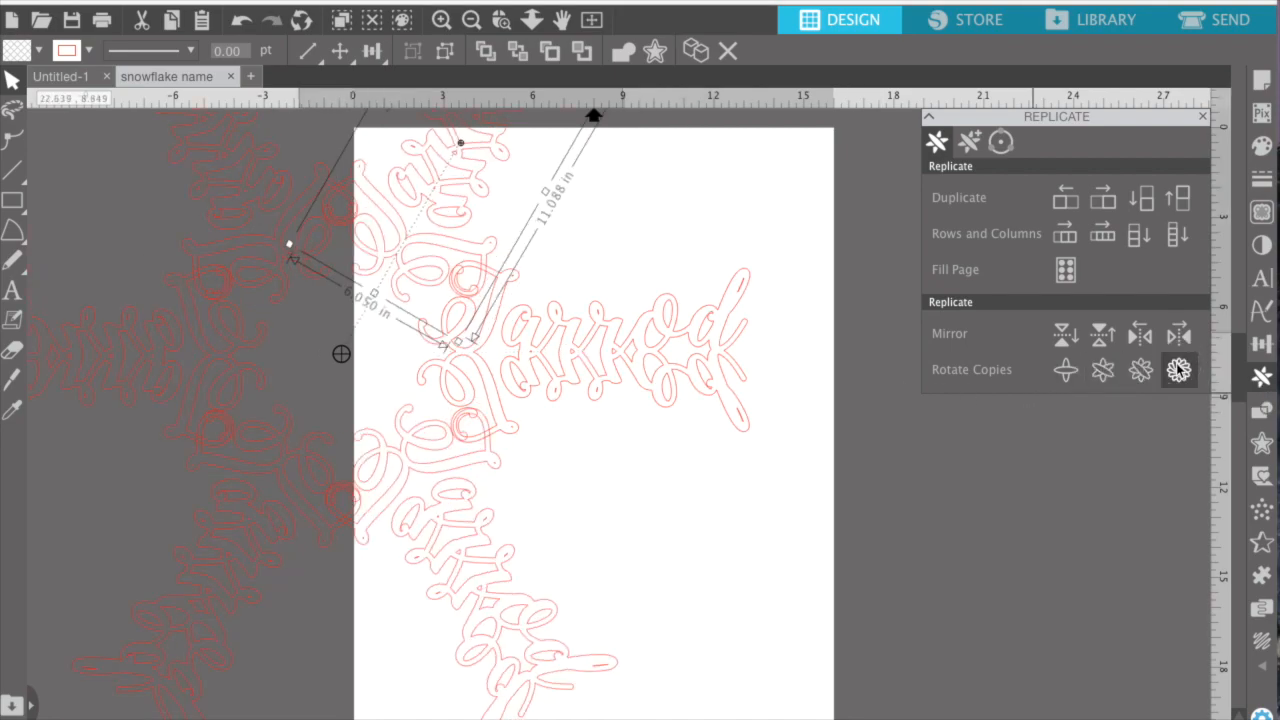
click(471, 20)
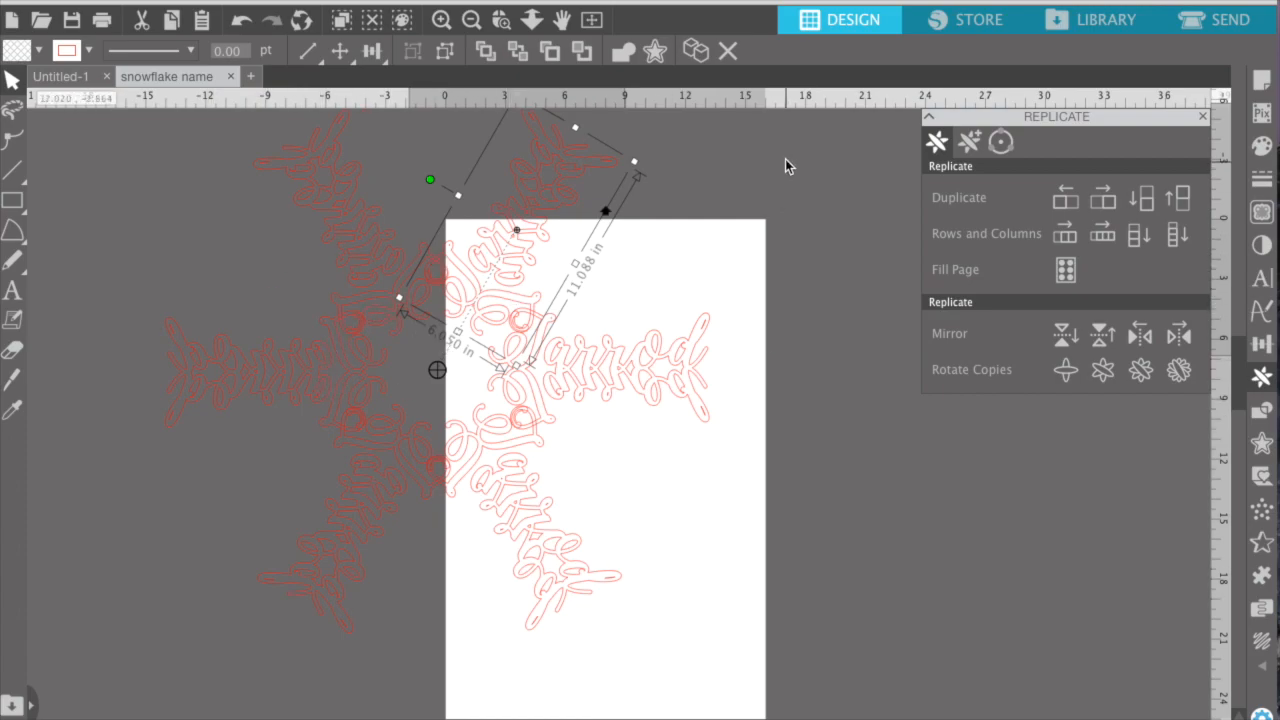
click(571, 237)
Select all six name groups, weld them together, and group the resulting shapes.
click(240, 350)
drag(240, 347, 116, 648)
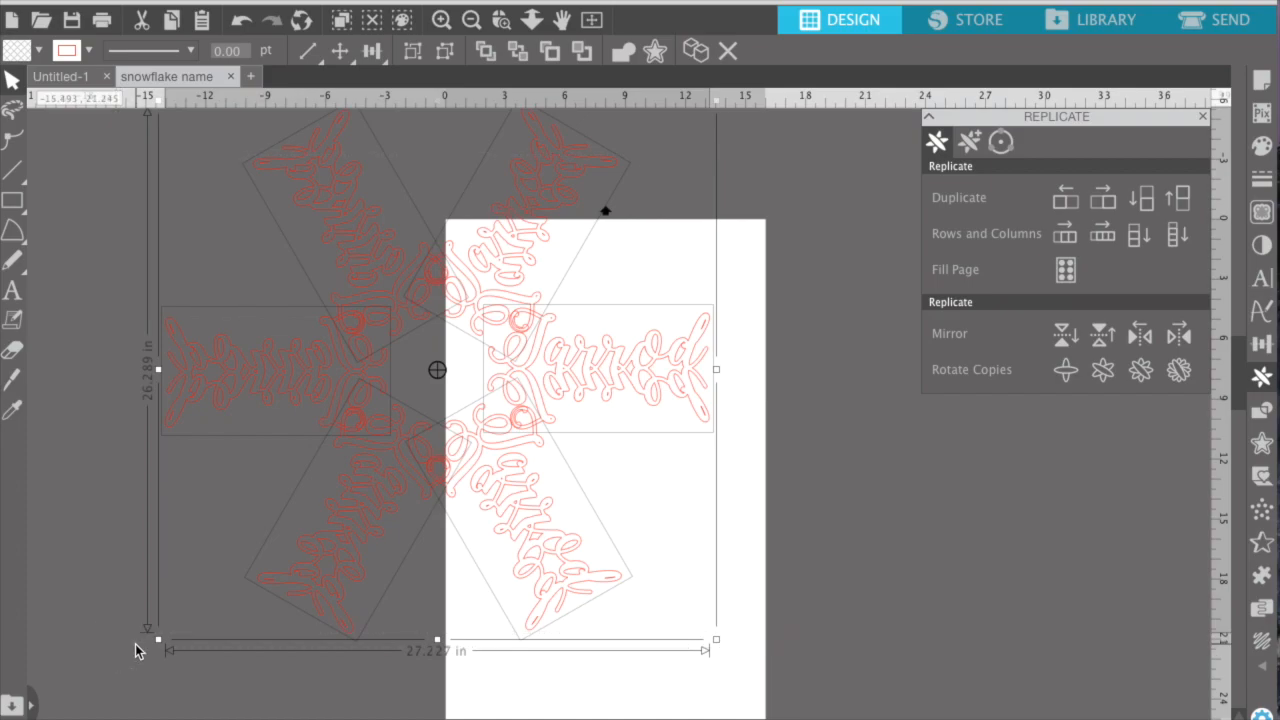
click(274, 374)
right_click(272, 374)
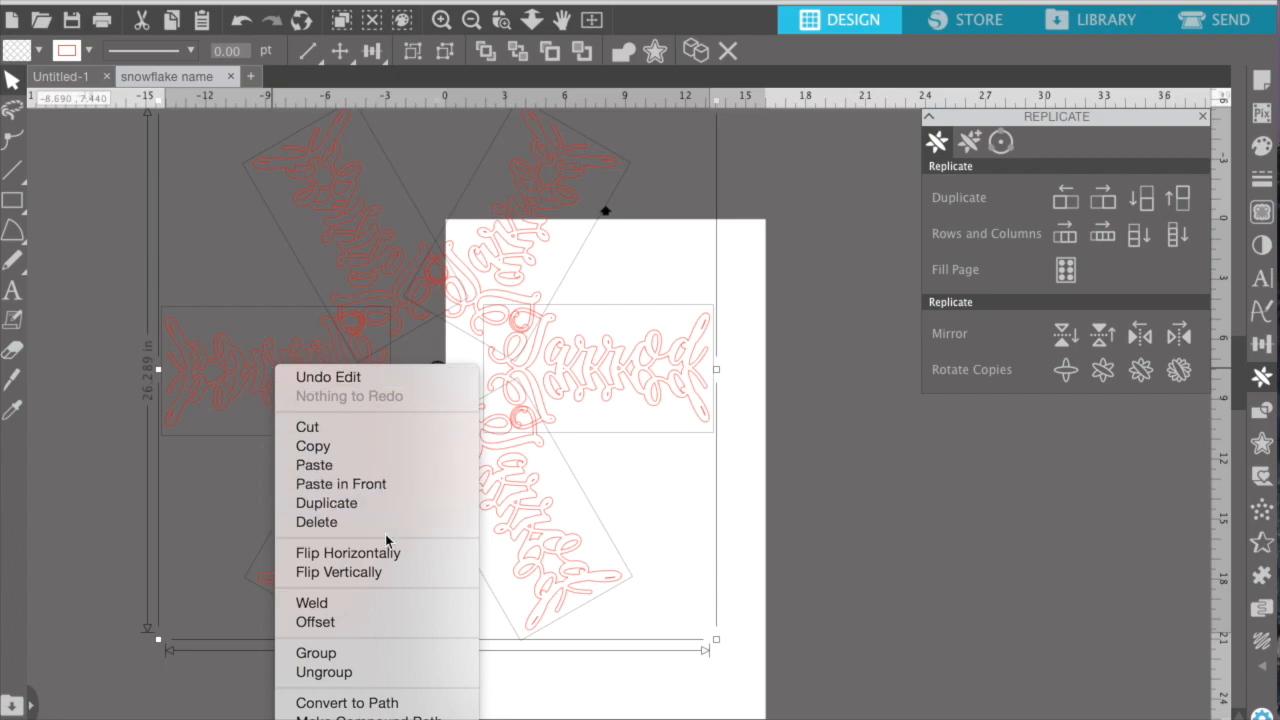
click(375, 606)
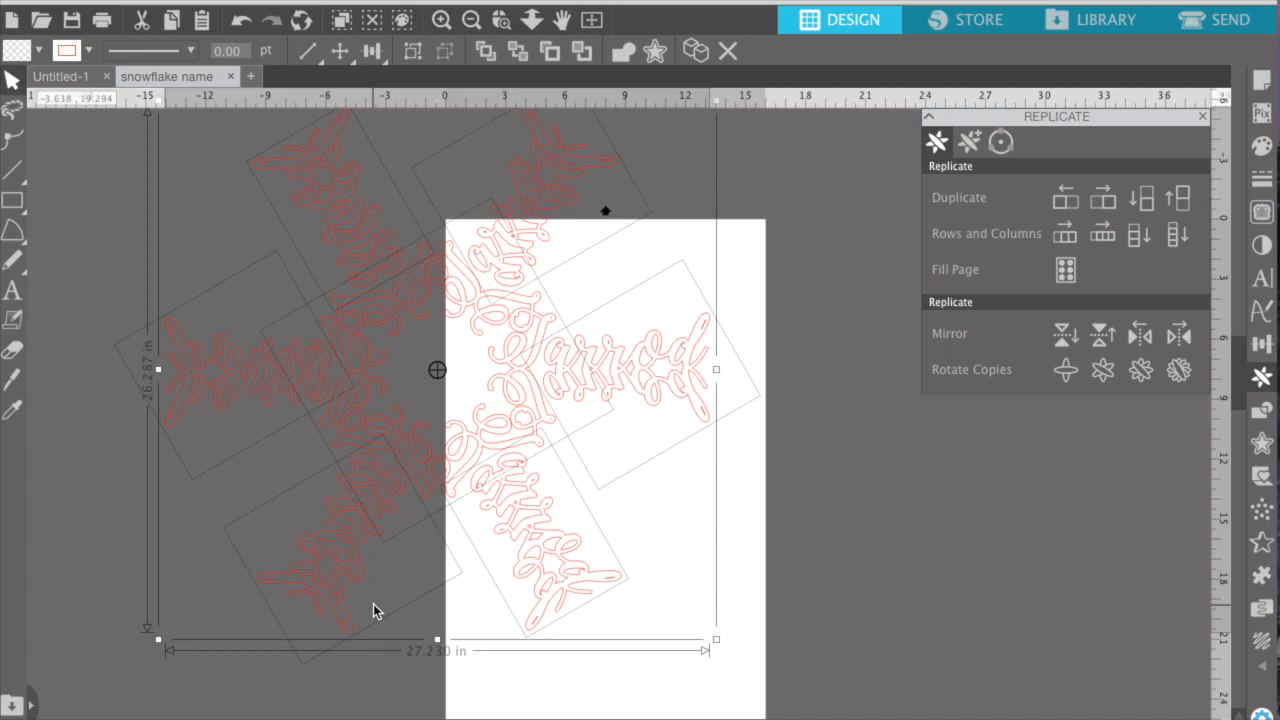
right_click(384, 444)
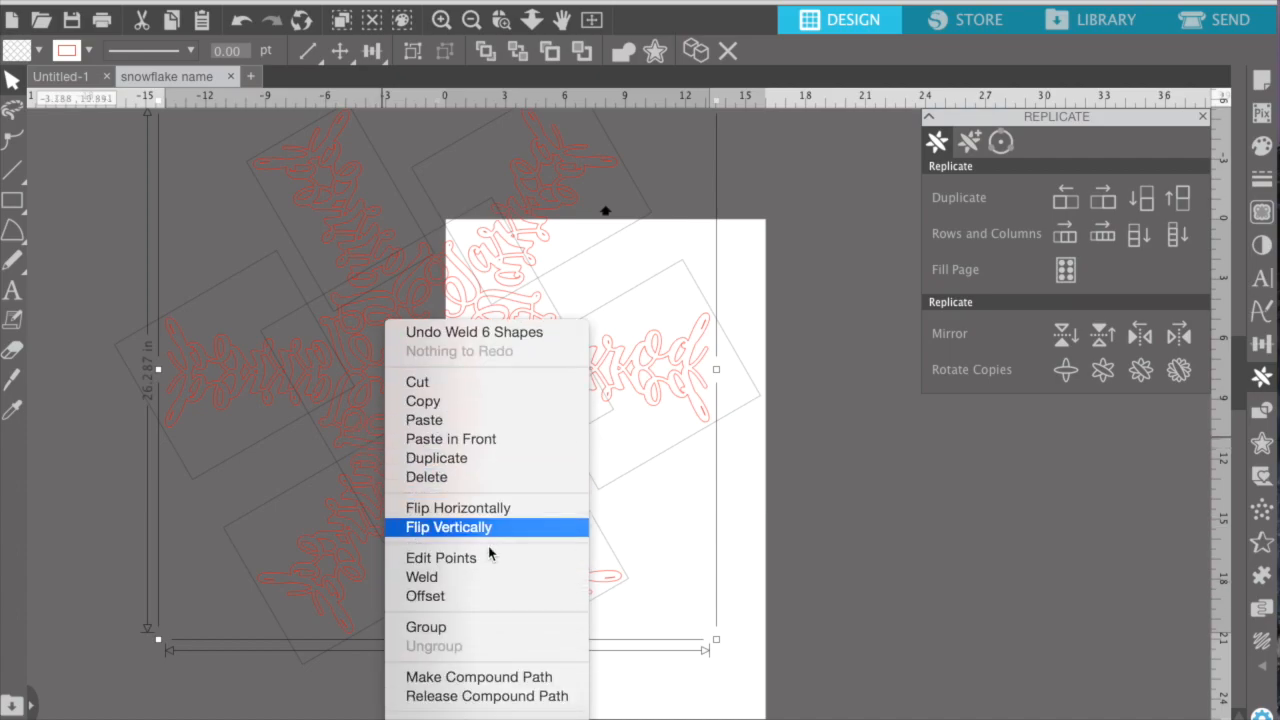
click(471, 630)
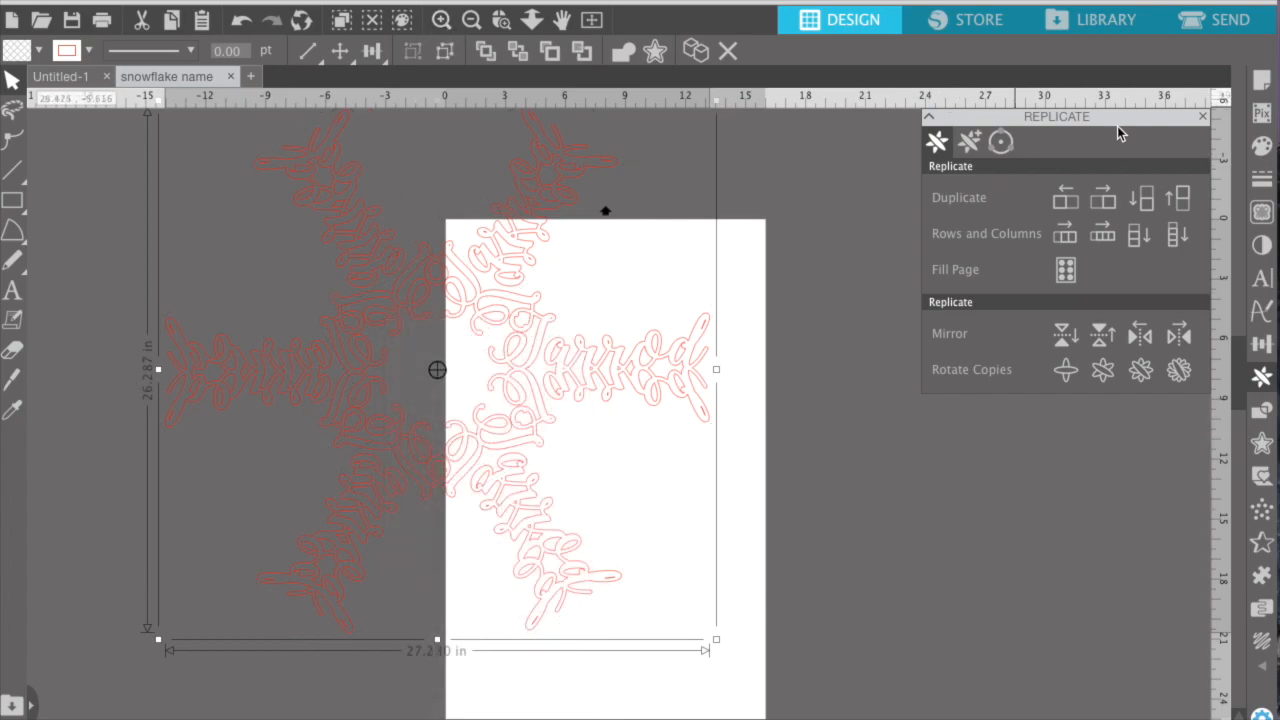
Fill the welded snowflake with bright sky blue.
click(1202, 116)
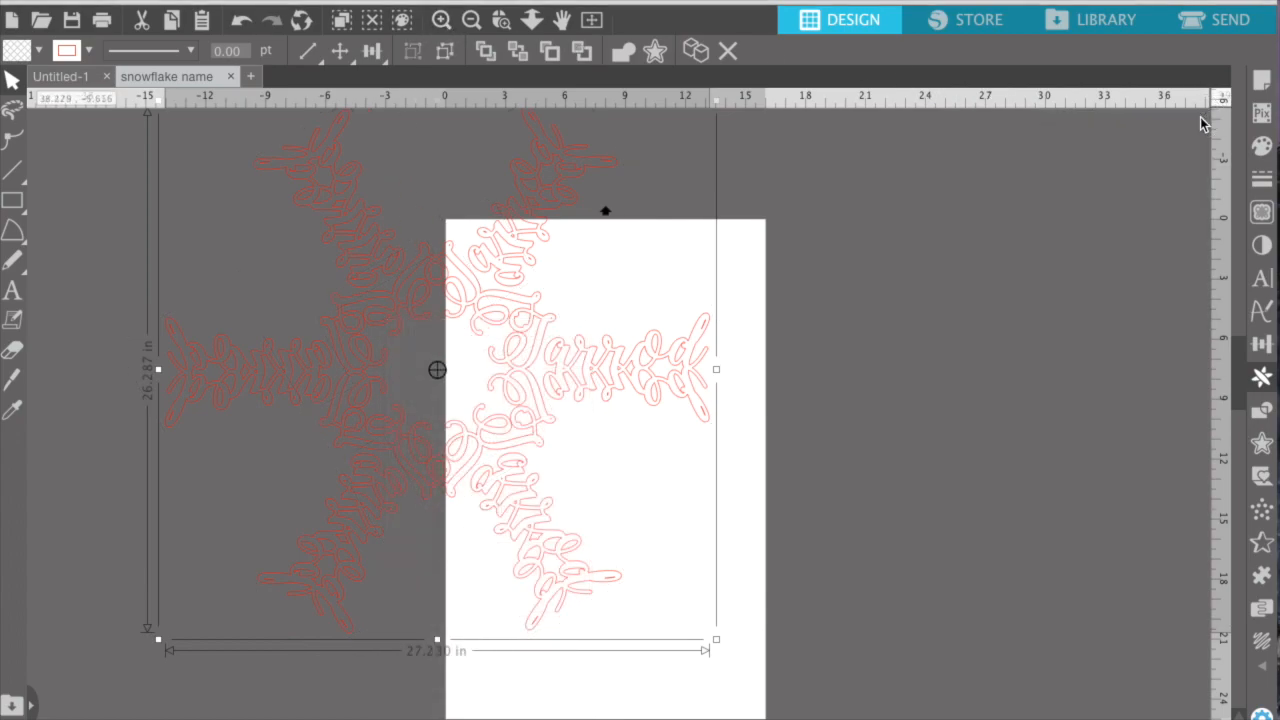
click(1261, 148)
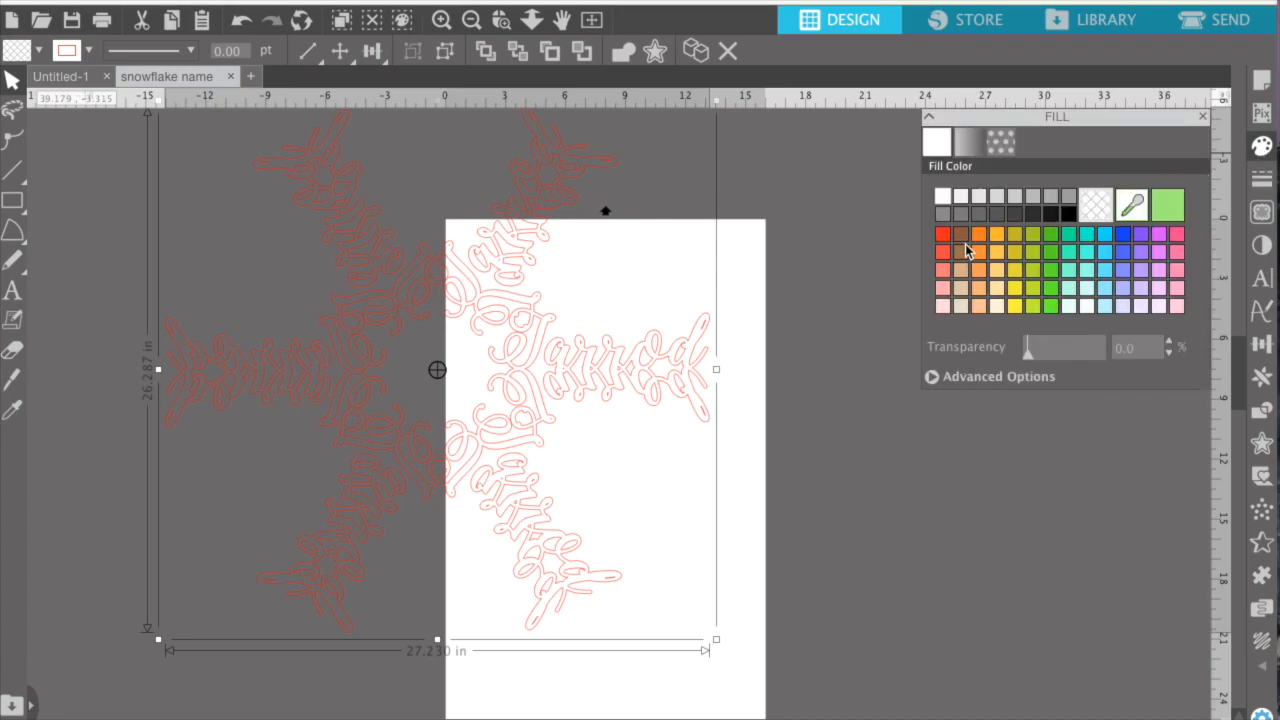
click(1106, 234)
Scale the snowflake down to about 22.2 in wide and center it across the page.
click(565, 368)
drag(565, 368, 699, 415)
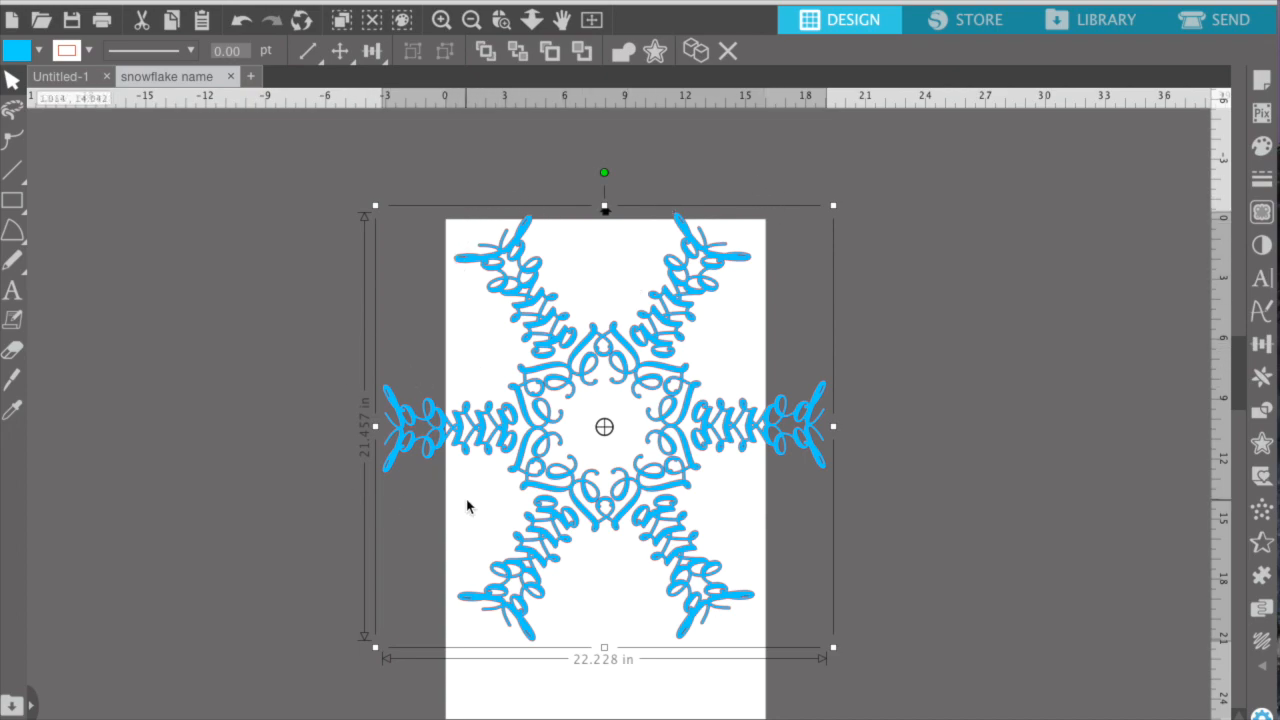
click(677, 469)
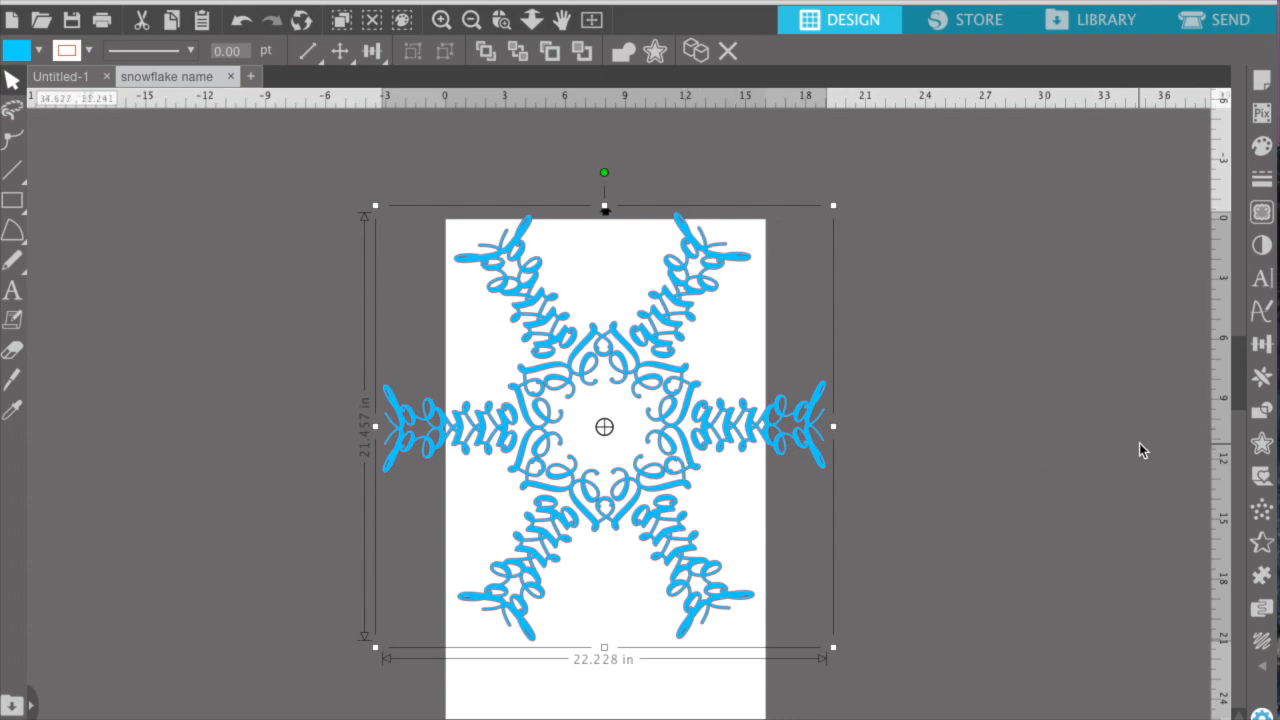
Add an outer offset with rounded corners around the snowflake at a distance of 0.325 in.
click(1262, 446)
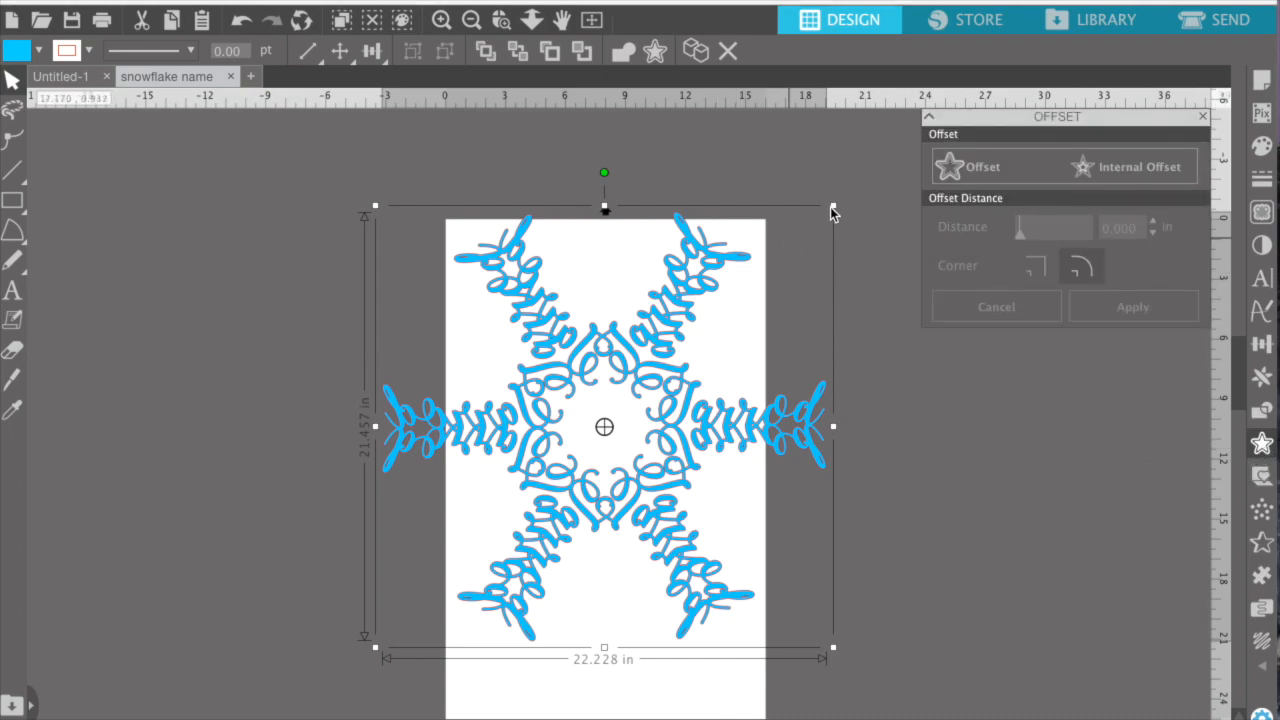
click(963, 164)
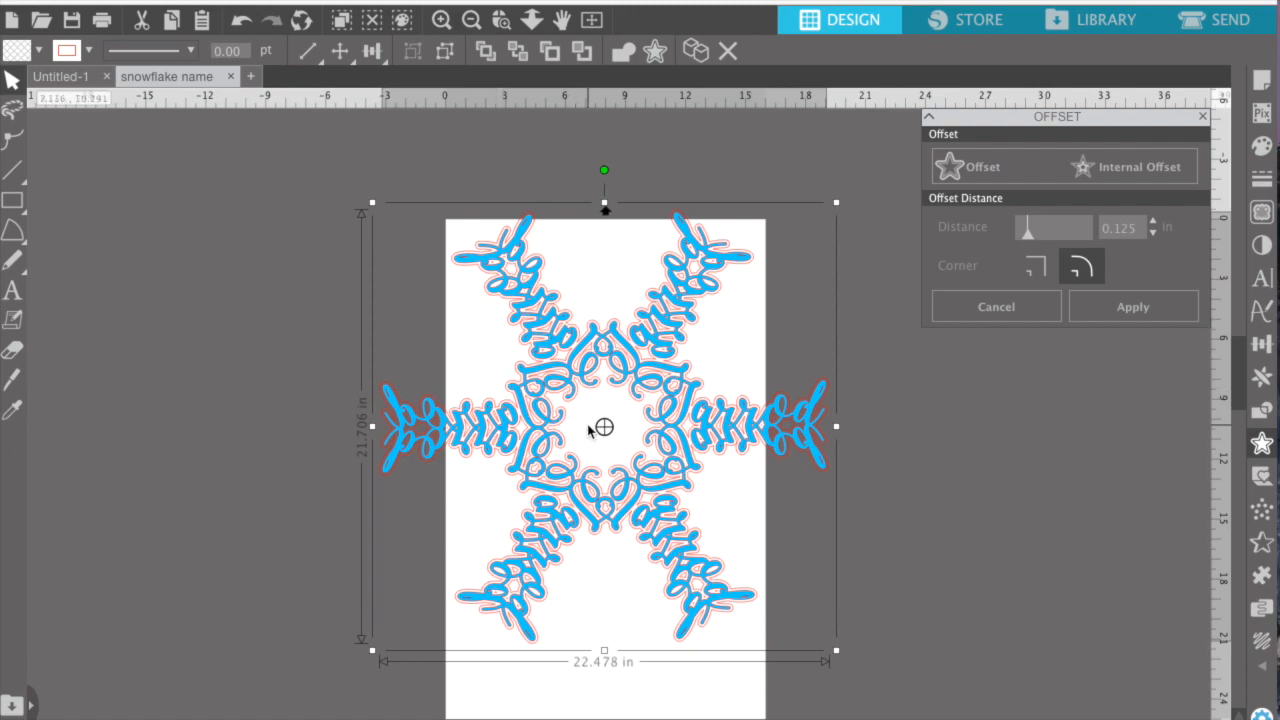
click(1116, 229)
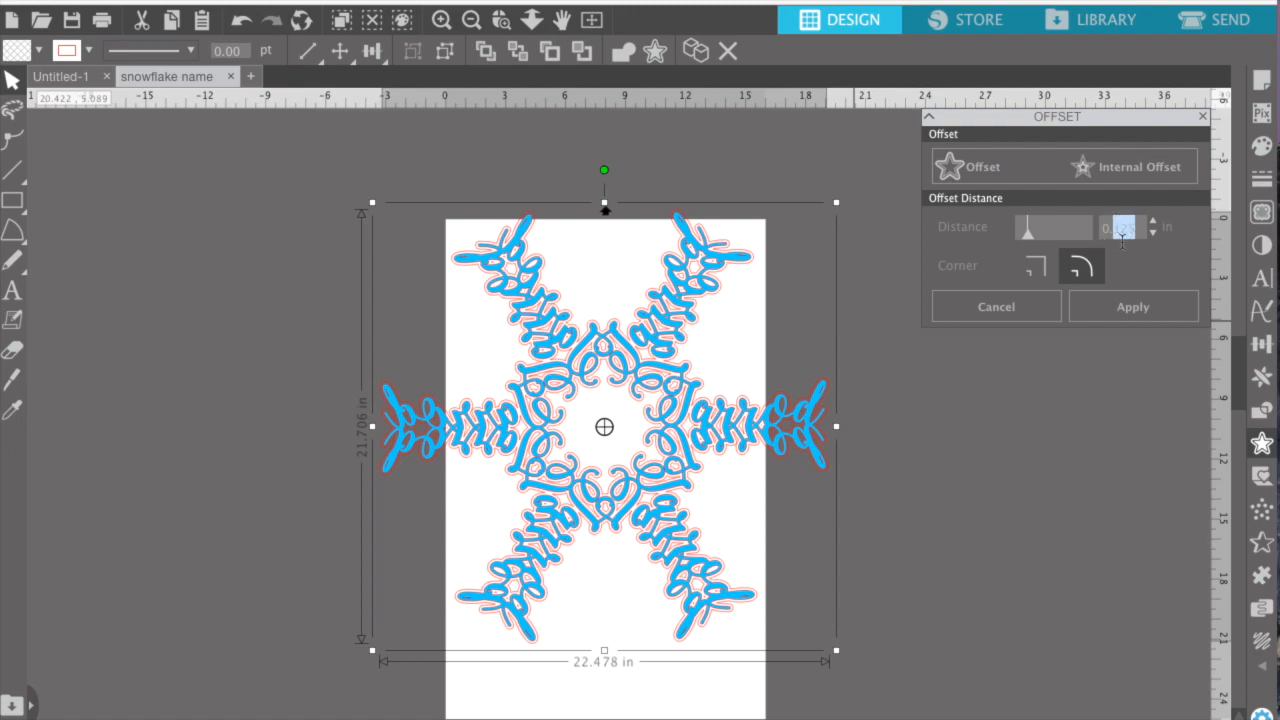
text(0.320)
click(1153, 223)
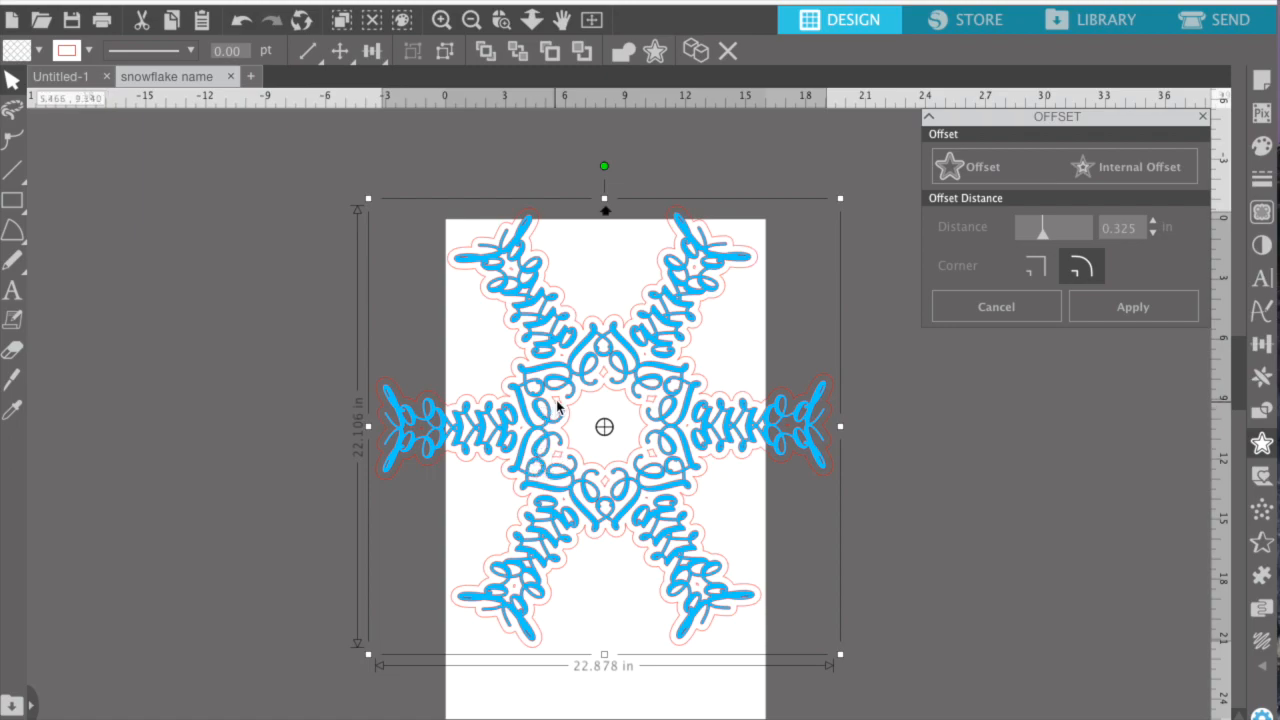
Increase the offset distance in small increments to slightly more than 0.390 in and apply it.
click(1154, 223)
click(1154, 222)
click(1154, 222)
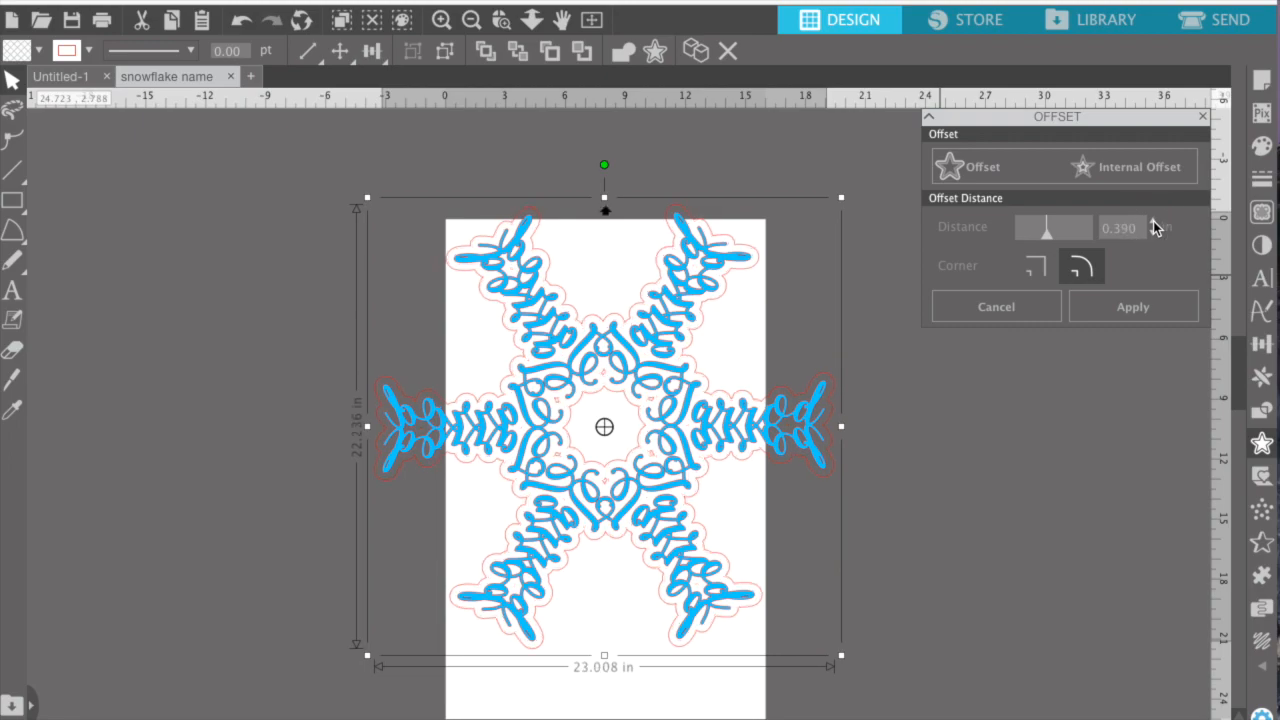
click(1154, 222)
click(1154, 222)
Release the compound path of the offset outline around the snowflake.
right_click(703, 378)
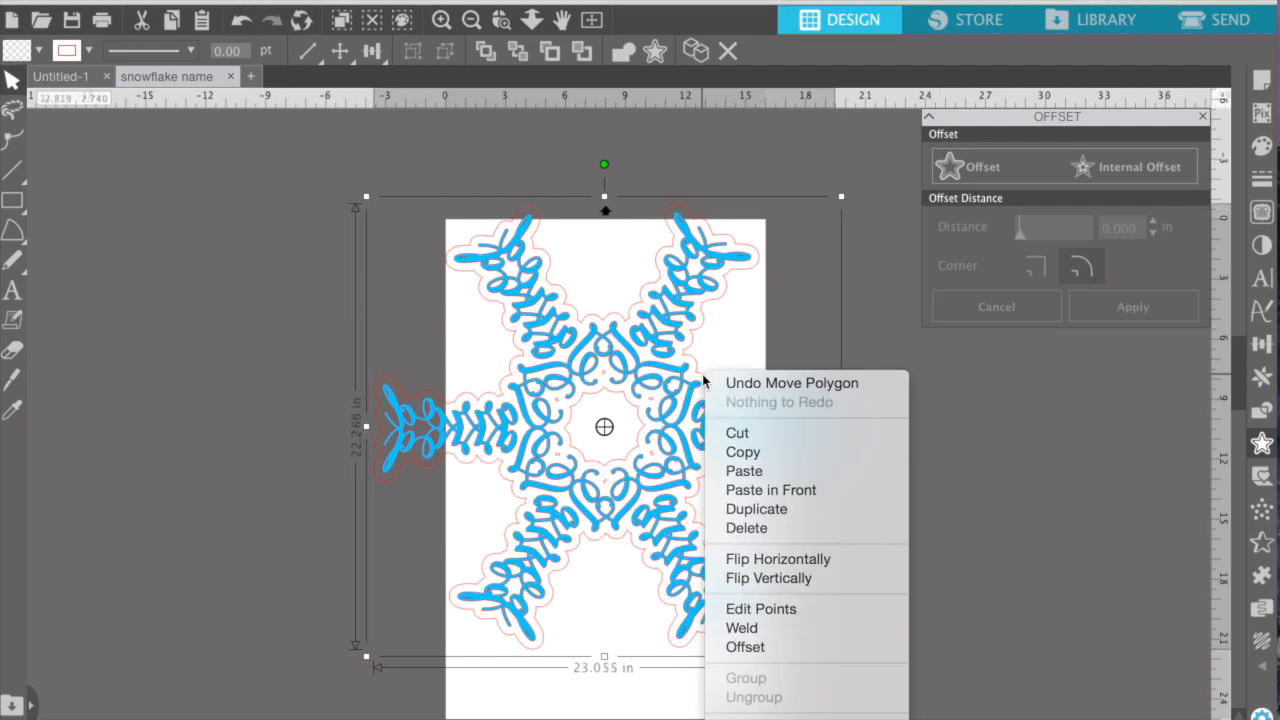
scroll(740, 450, down, 3)
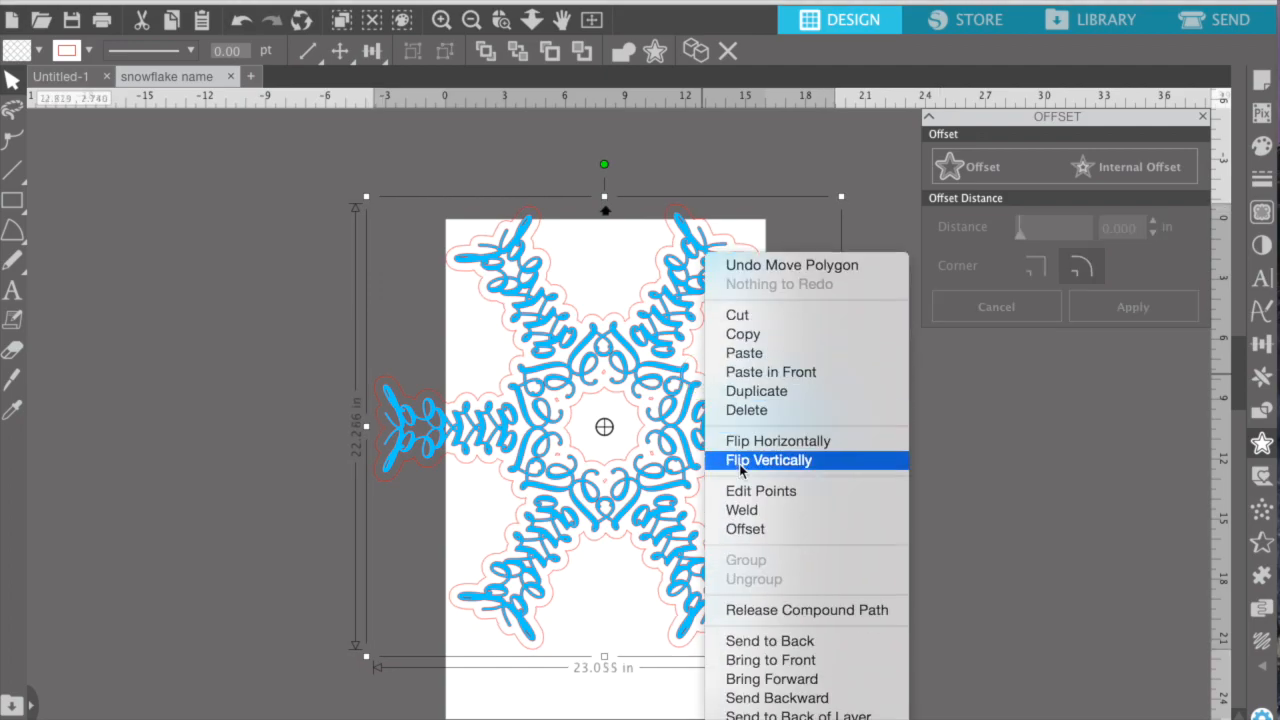
click(745, 614)
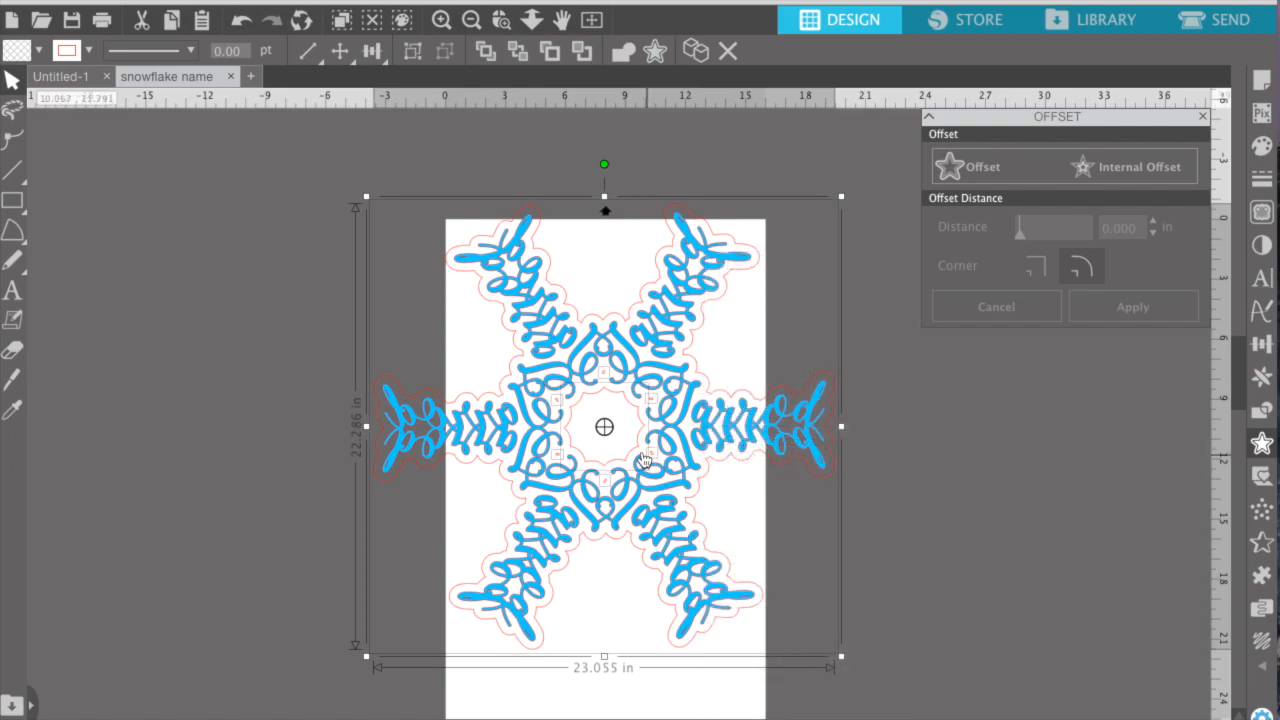
Delete the six tiny leftover offset shapes around the central opening of the snowflake.
click(615, 407)
click(608, 377)
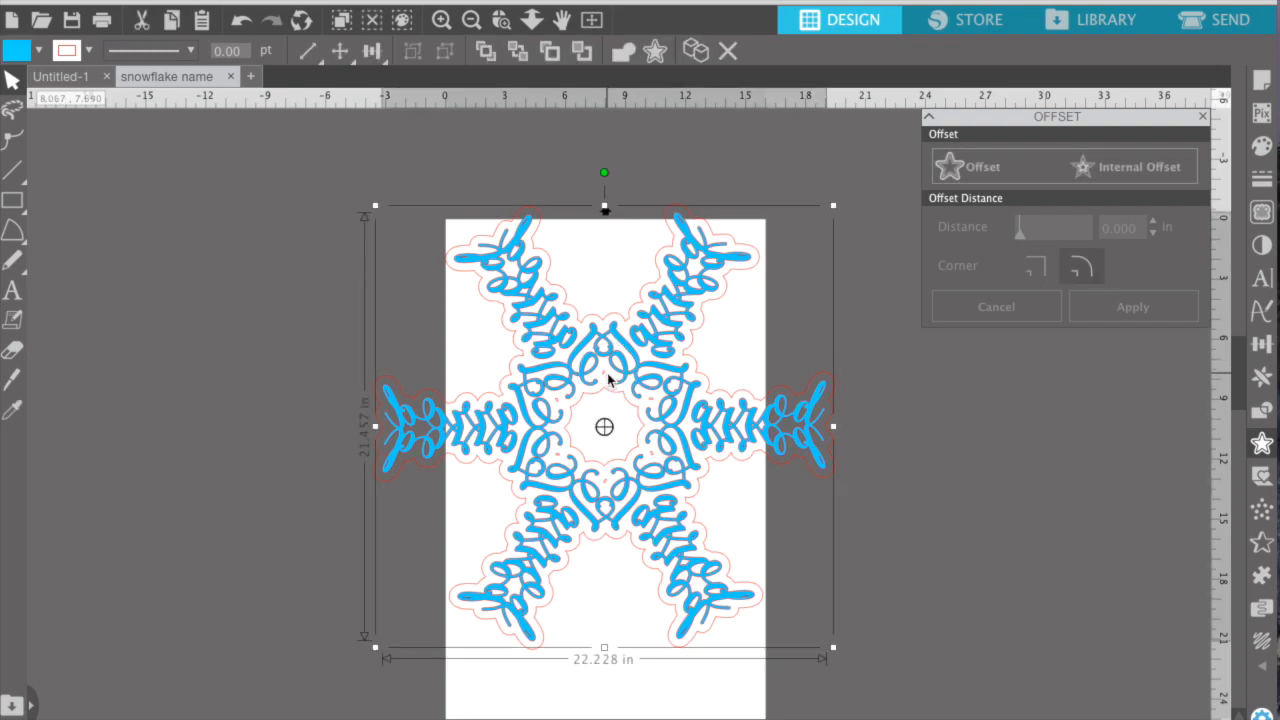
click(604, 374)
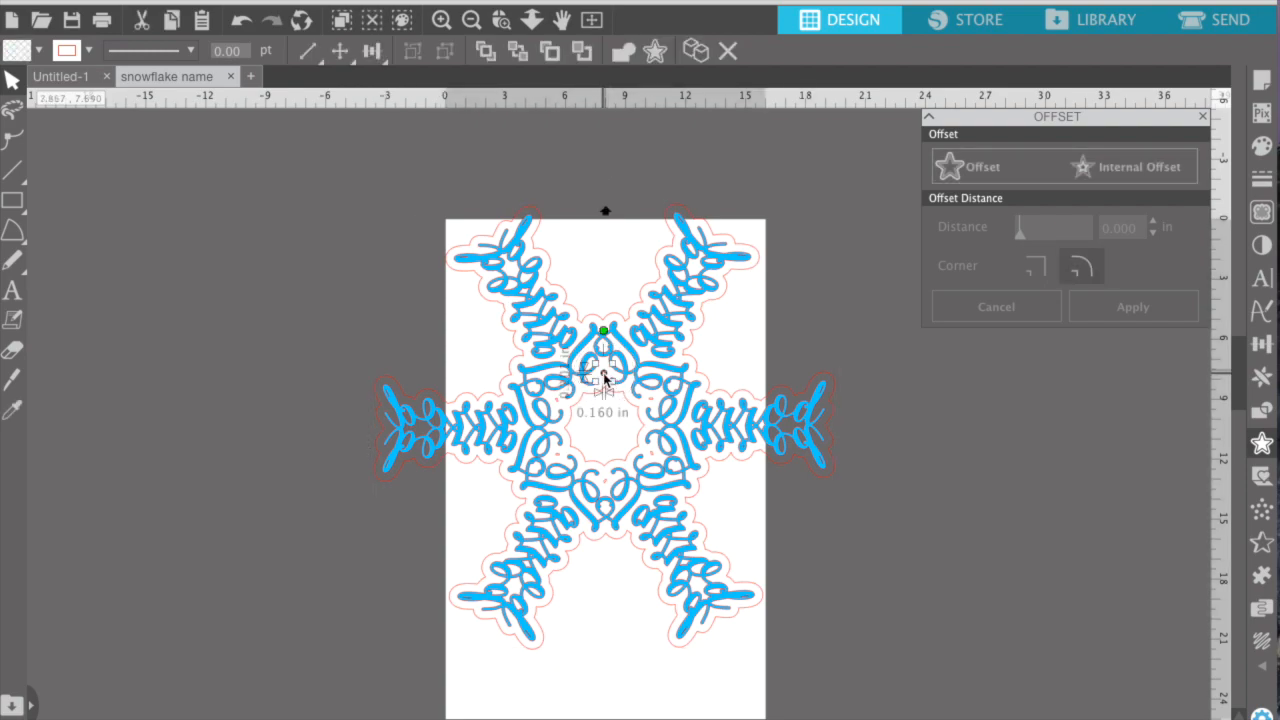
key(Delete)
click(557, 401)
key(Delete)
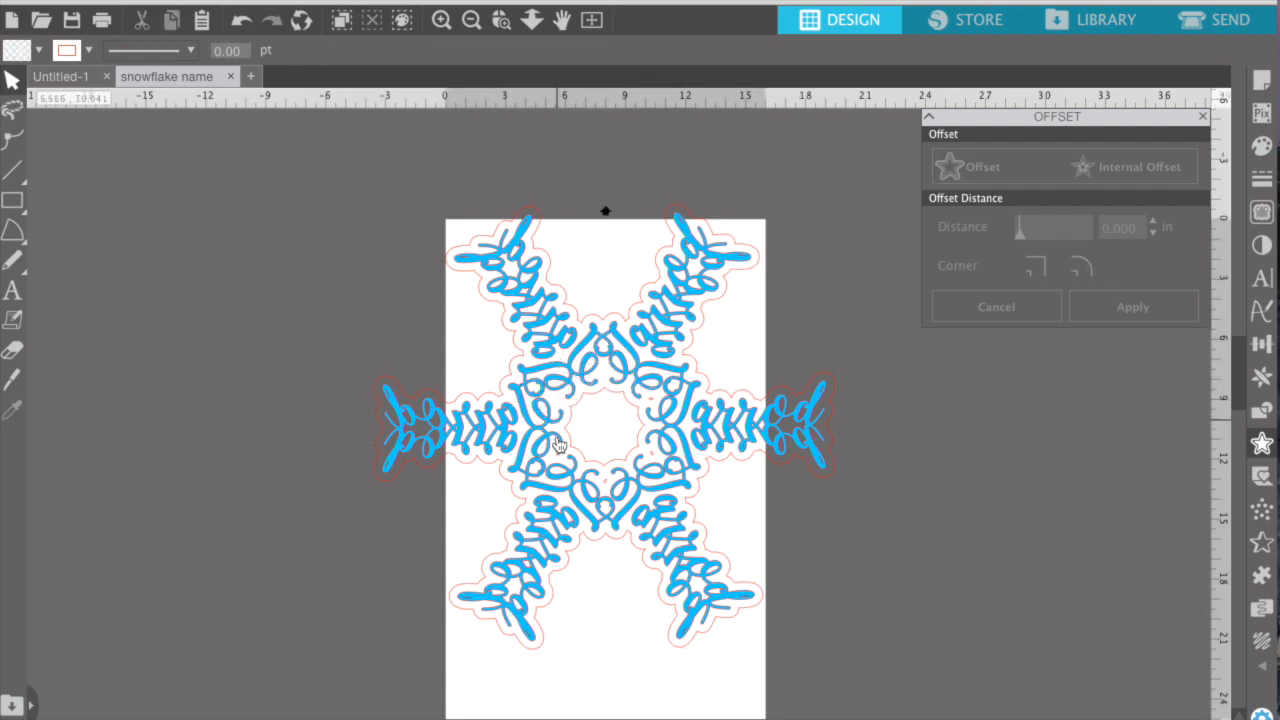
click(557, 454)
key(Delete)
click(606, 481)
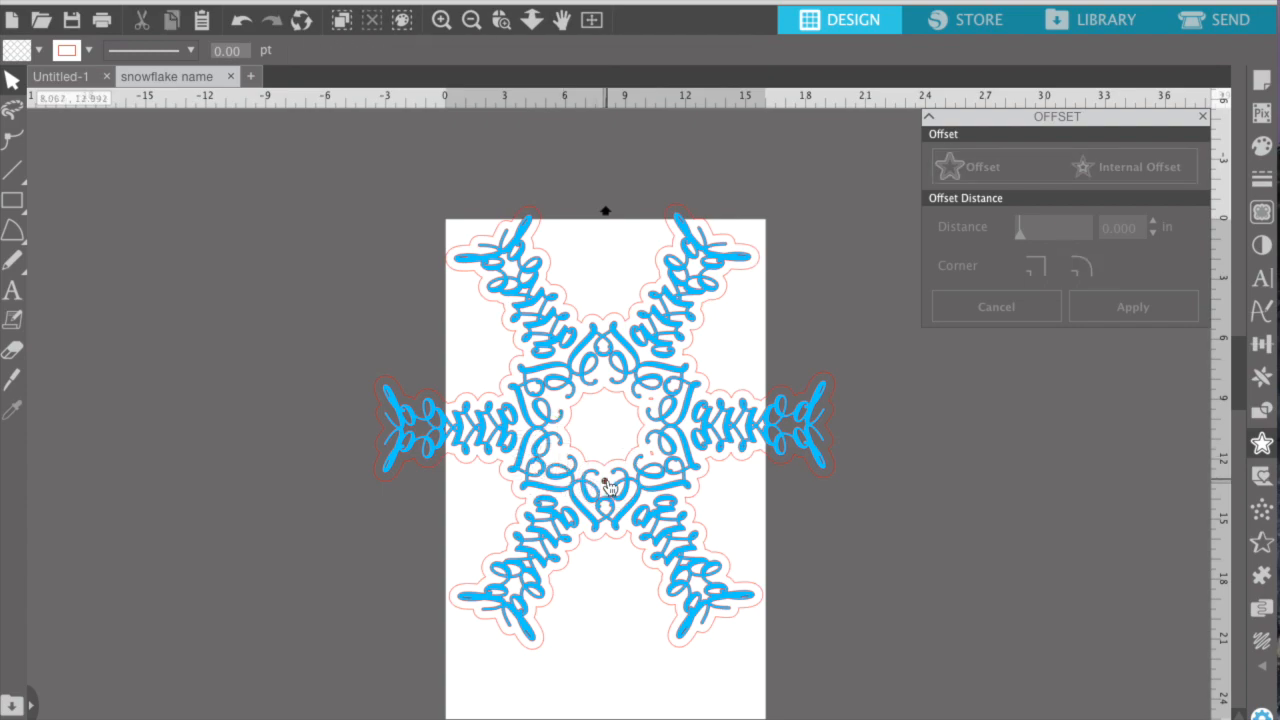
key(Delete)
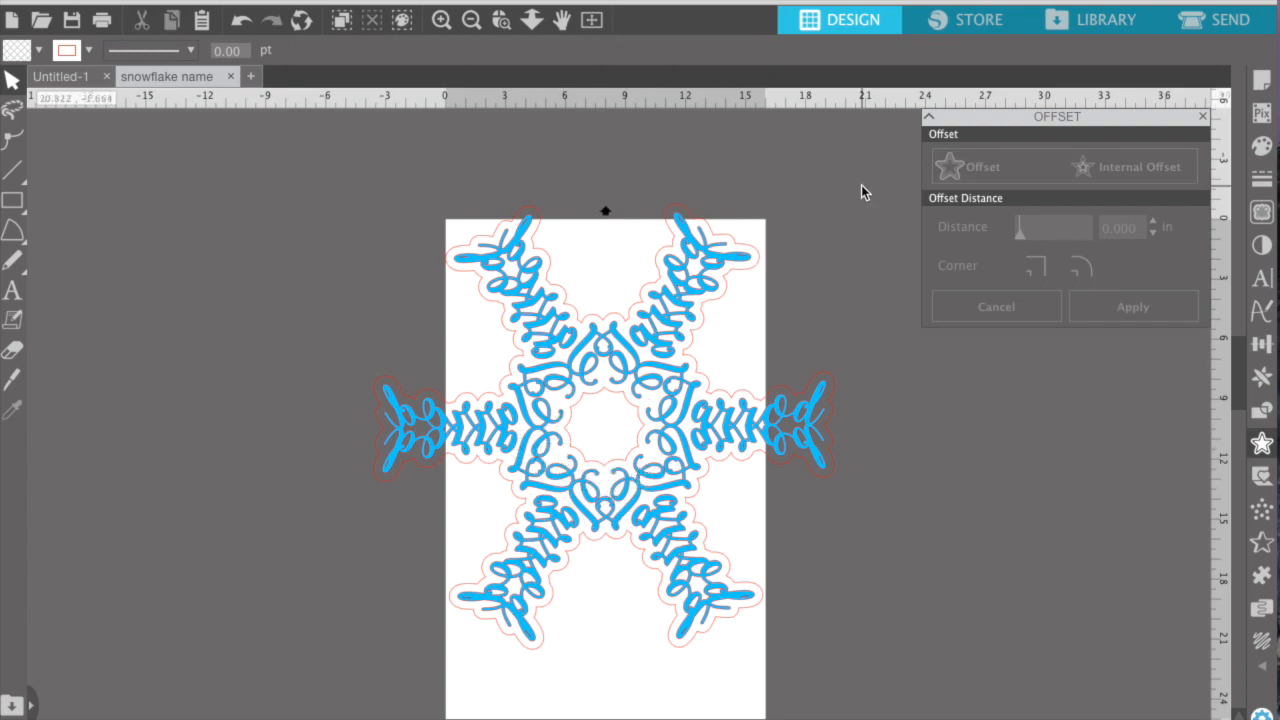
Group the snowflake with its offset outlines and shift the group slightly to the right on the page.
drag(861, 198, 404, 654)
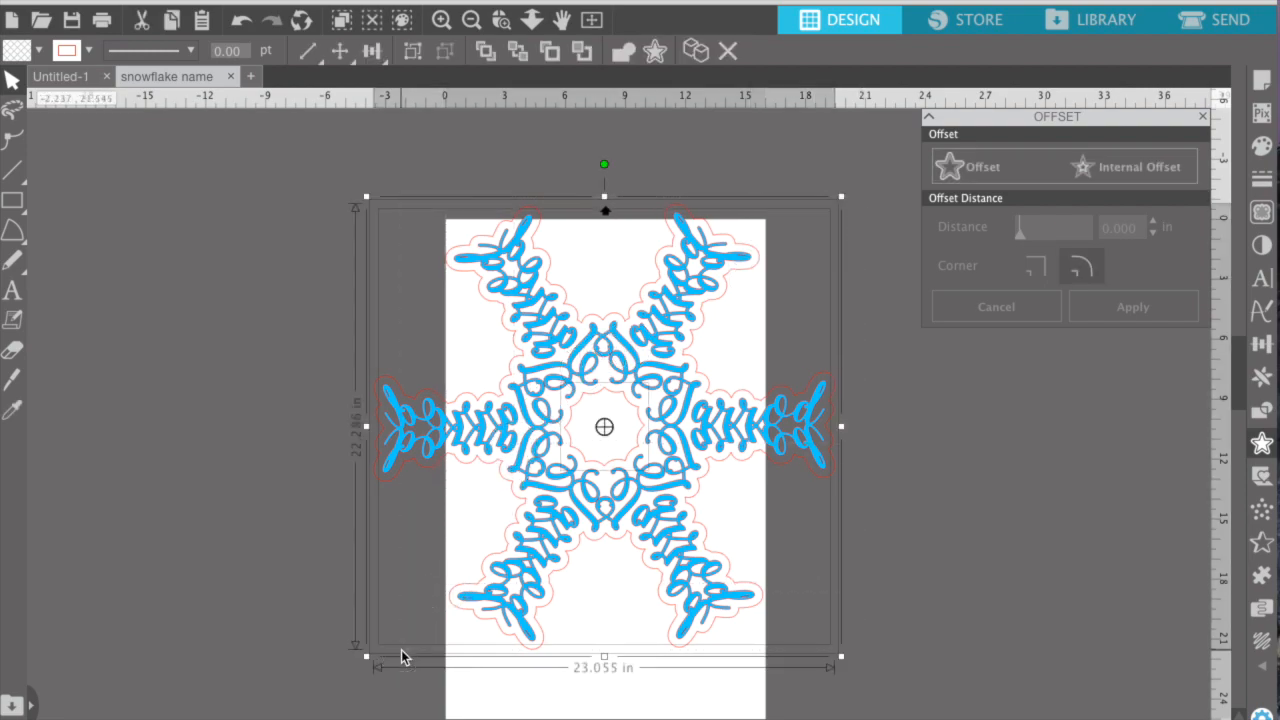
right_click(534, 410)
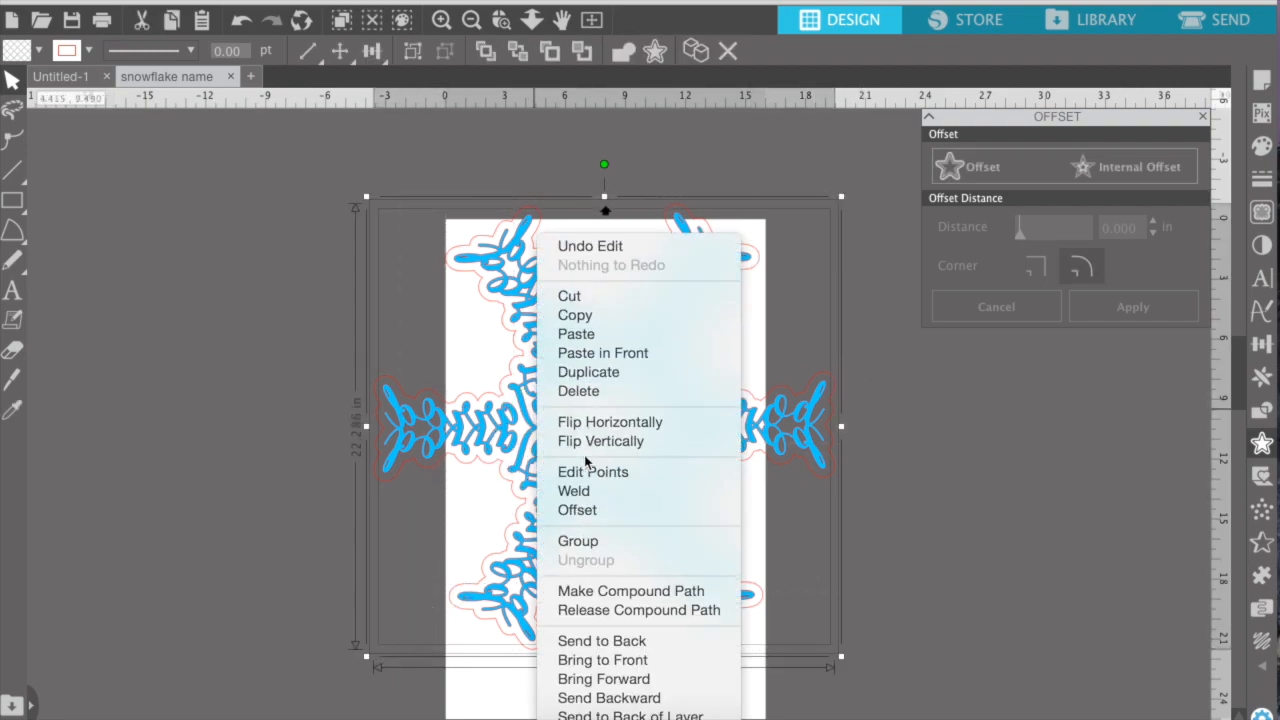
click(581, 541)
drag(613, 497, 645, 497)
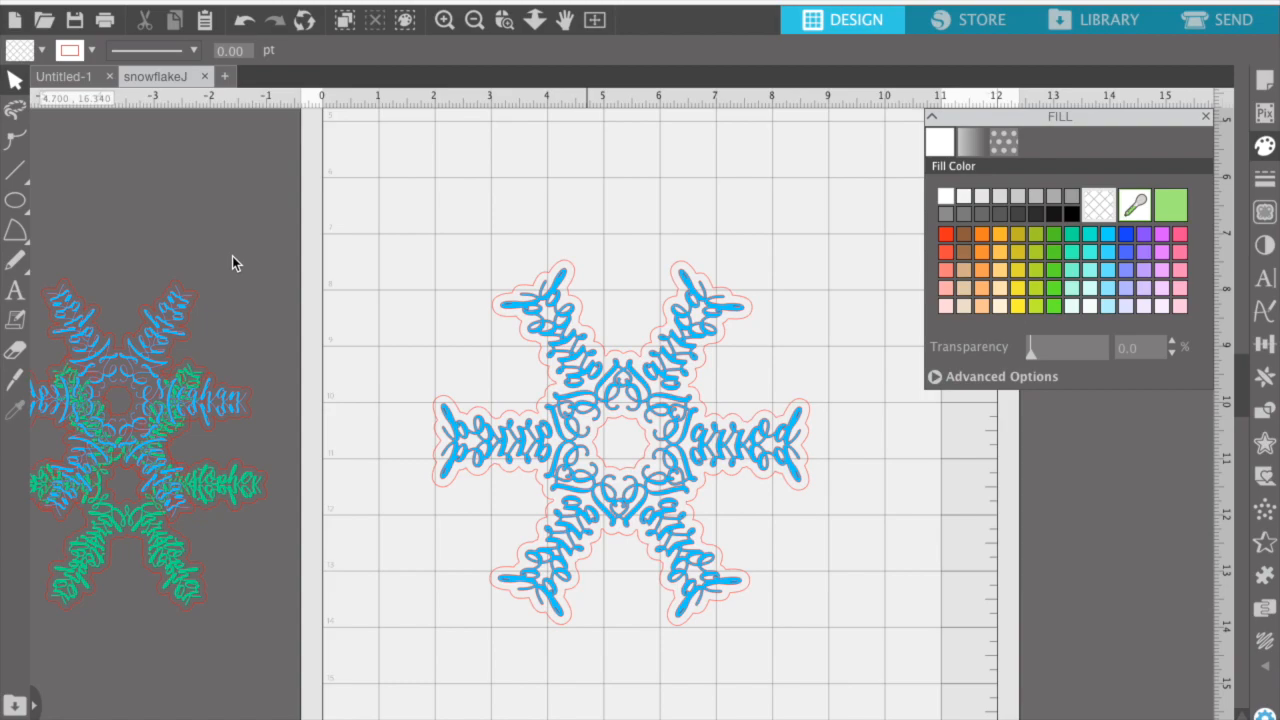
Draw a tiny circle about 0.107 in across in the empty area above and left of the snowflake.
click(22, 205)
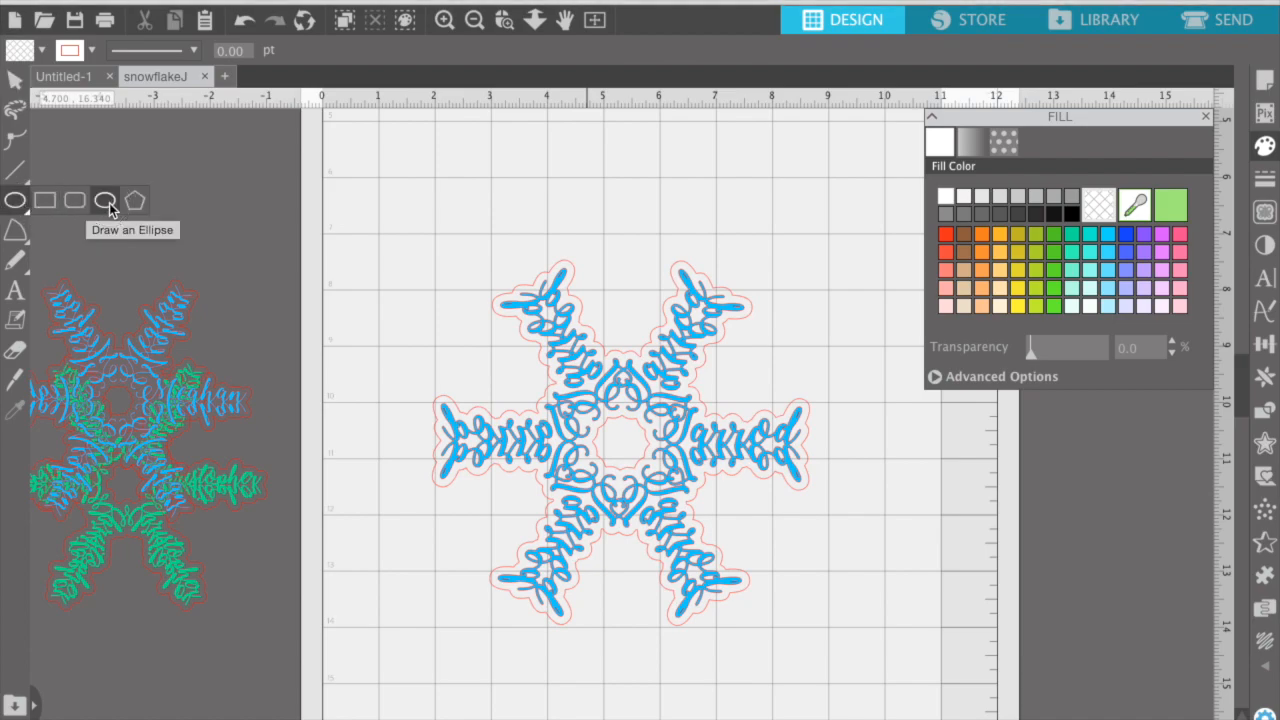
click(366, 222)
drag(366, 227, 370, 232)
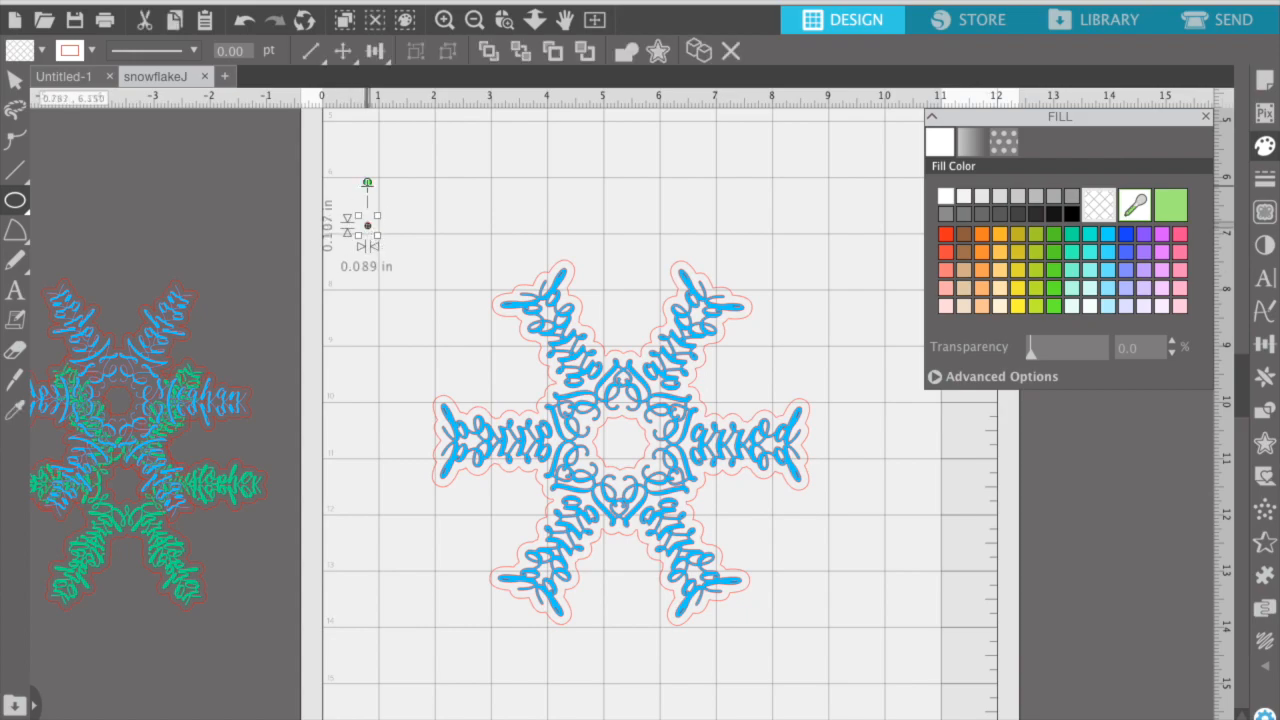
drag(377, 235, 384, 240)
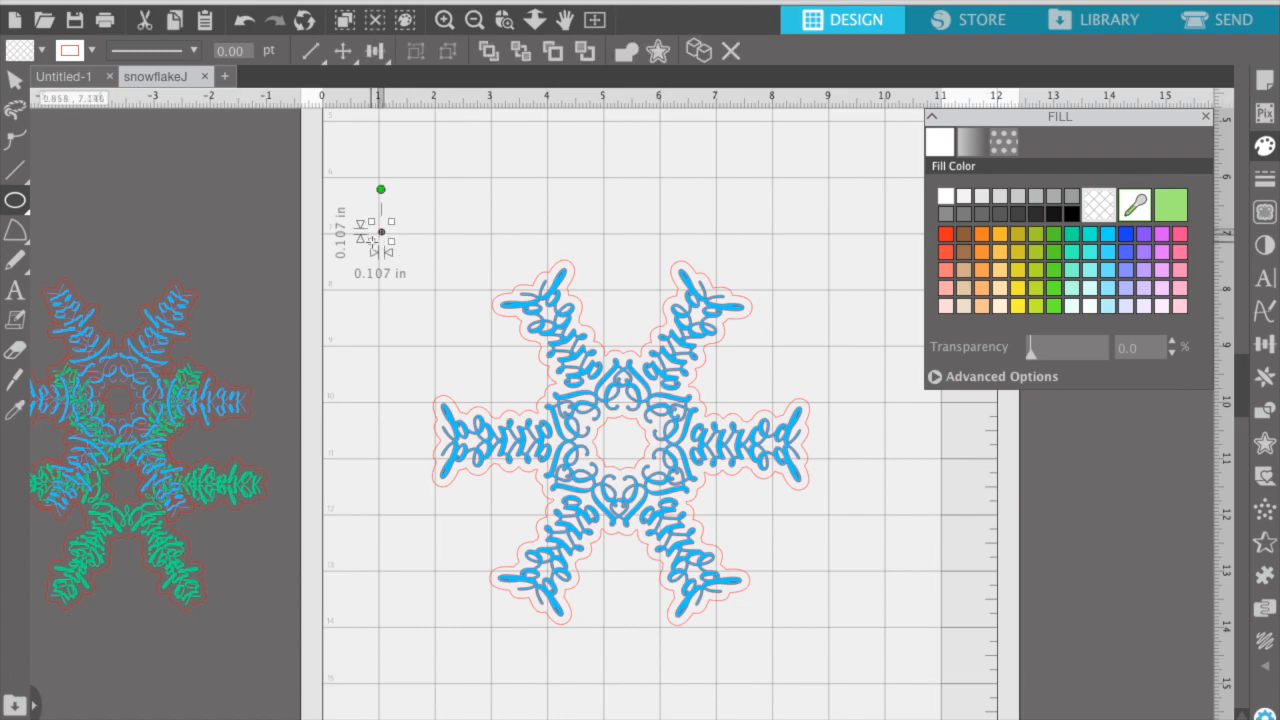
Move the tiny circle onto the snowflake's upper-left arm as a hanging hole.
click(14, 80)
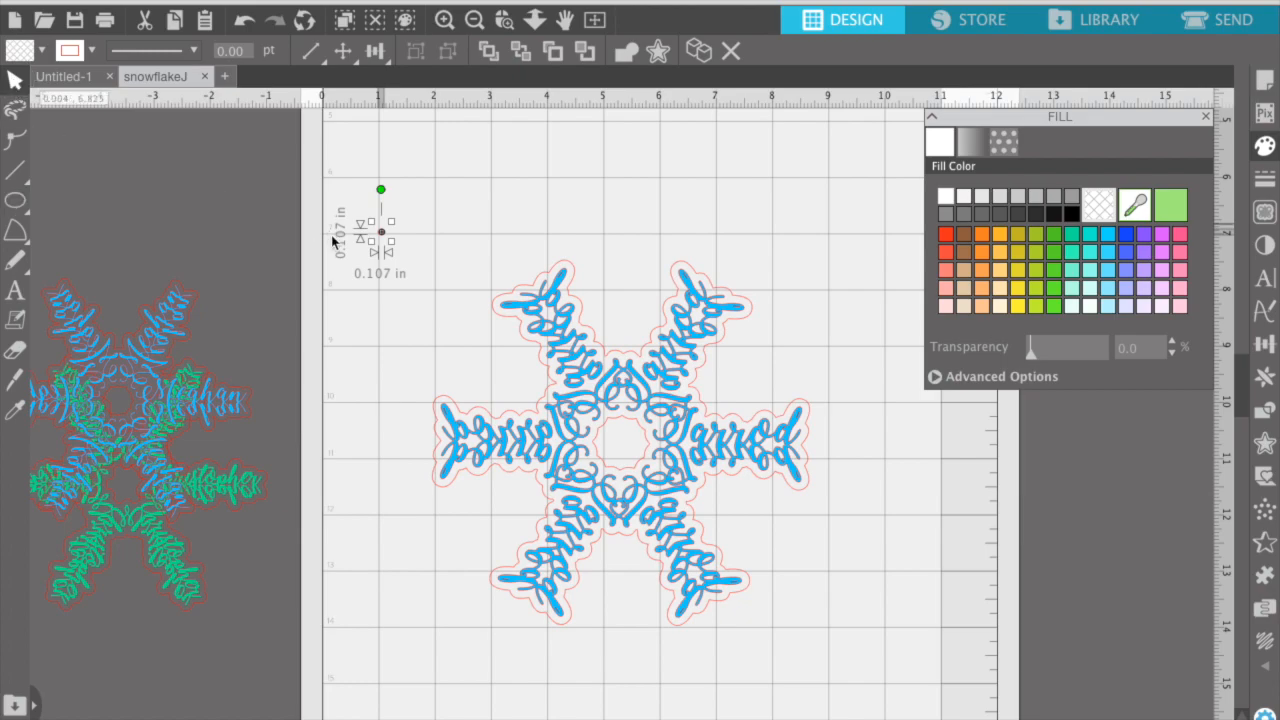
click(420, 249)
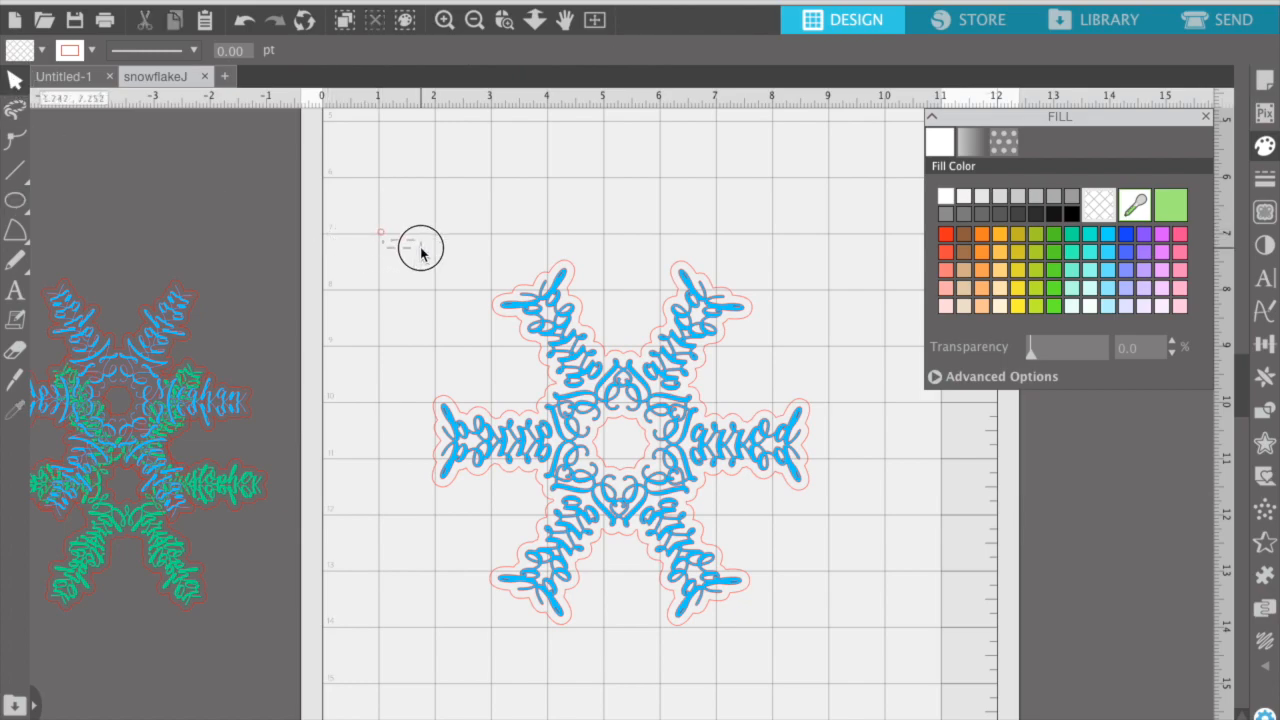
drag(383, 237, 538, 308)
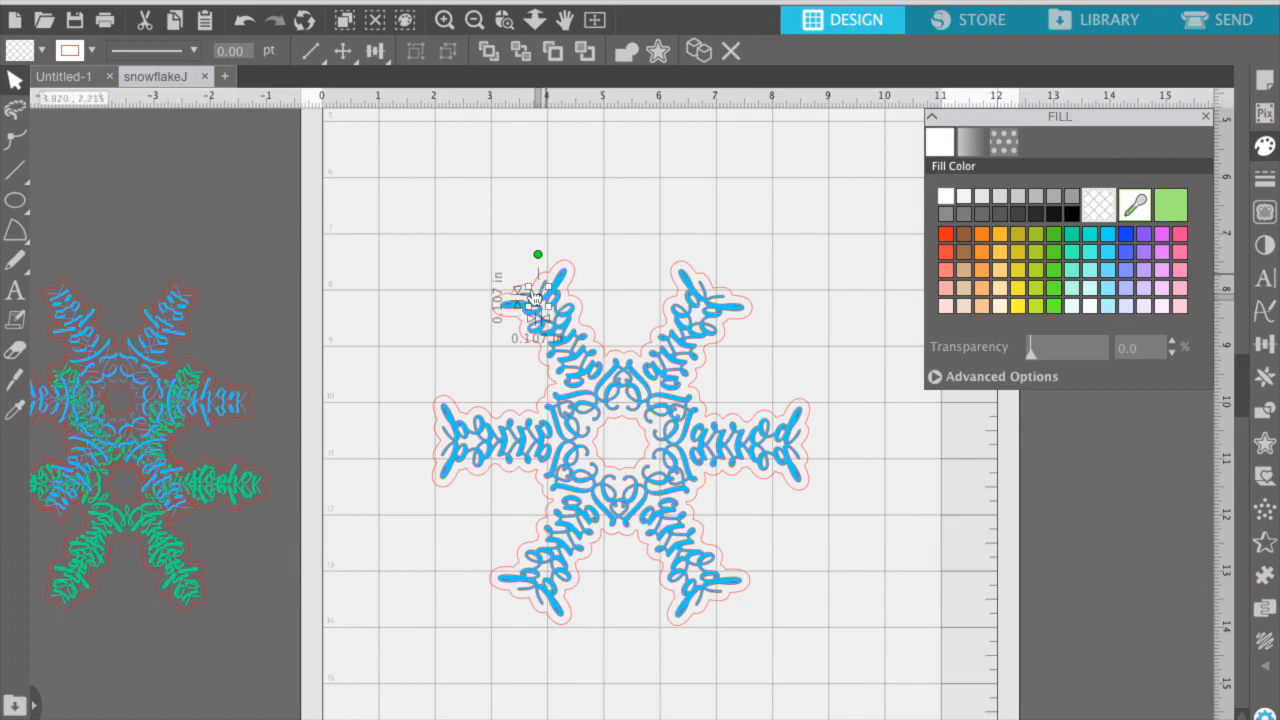
click(540, 335)
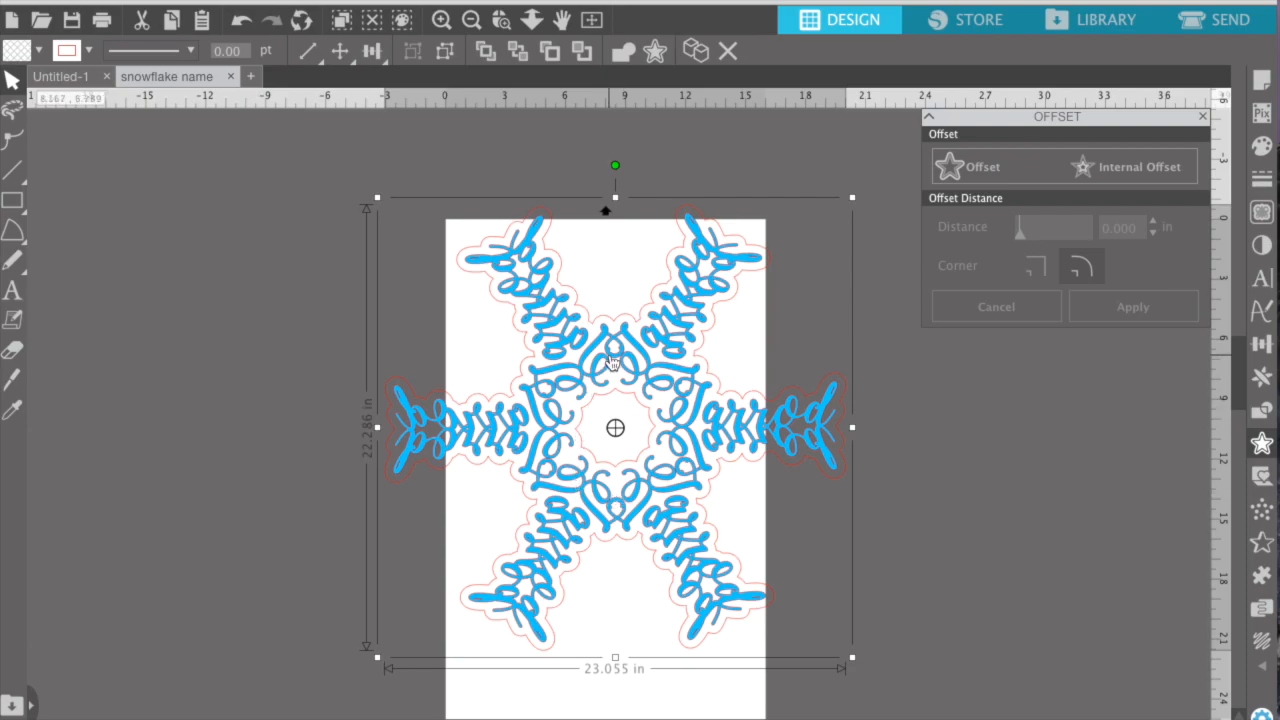
Close the offset settings and save the design to the finished projects folder as an SVG named "snowflake name" plus the person's first name.
click(1203, 117)
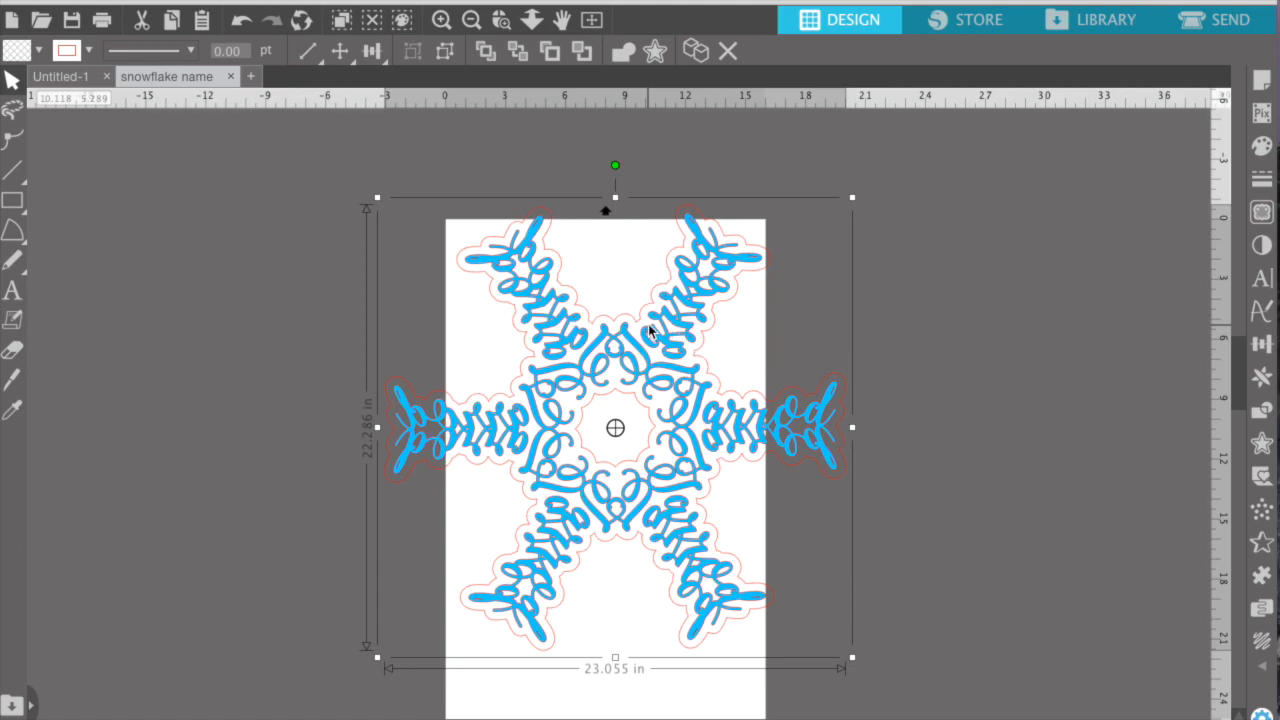
click(201, 1)
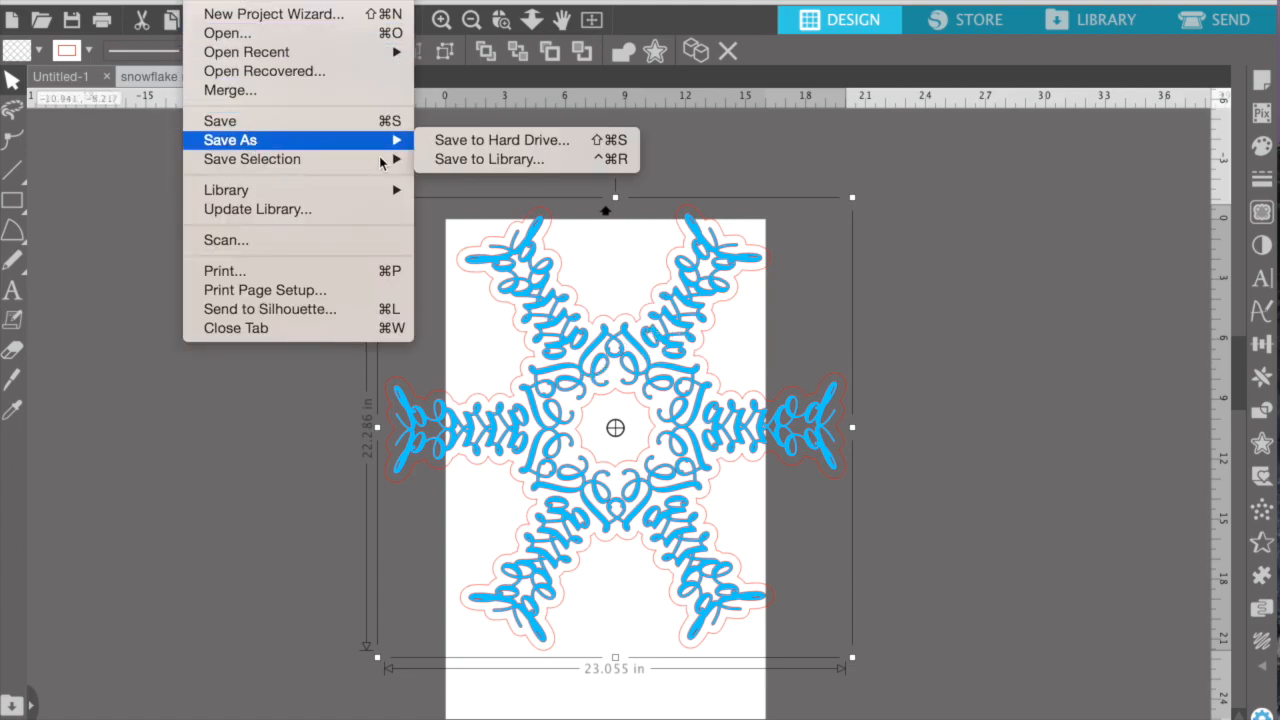
mouse_move(401, 146)
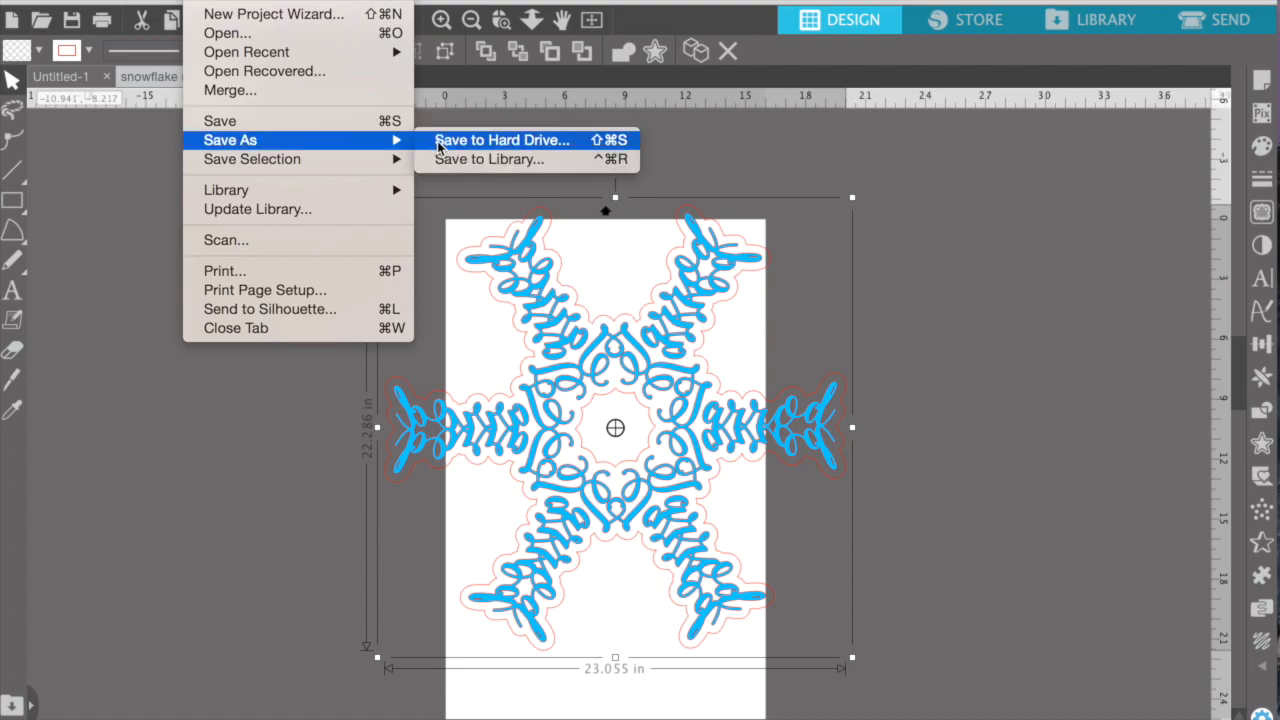
click(438, 146)
text(Jarrod)
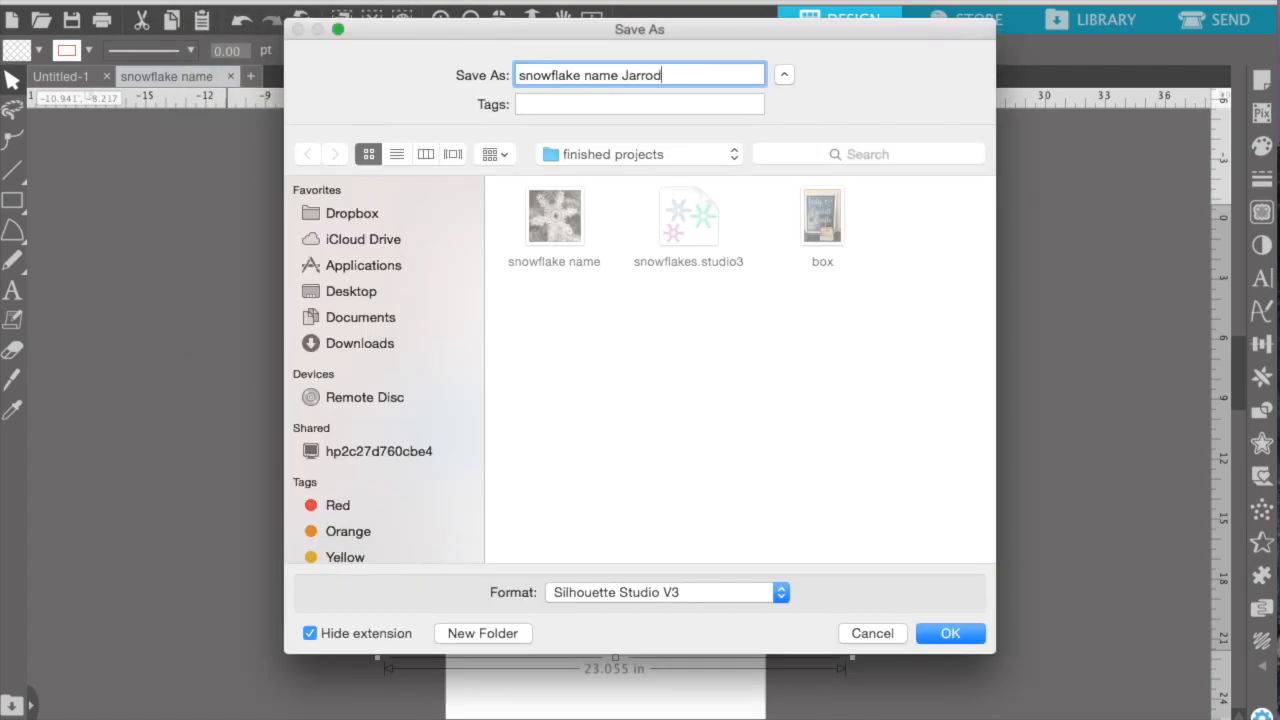
click(778, 595)
click(770, 623)
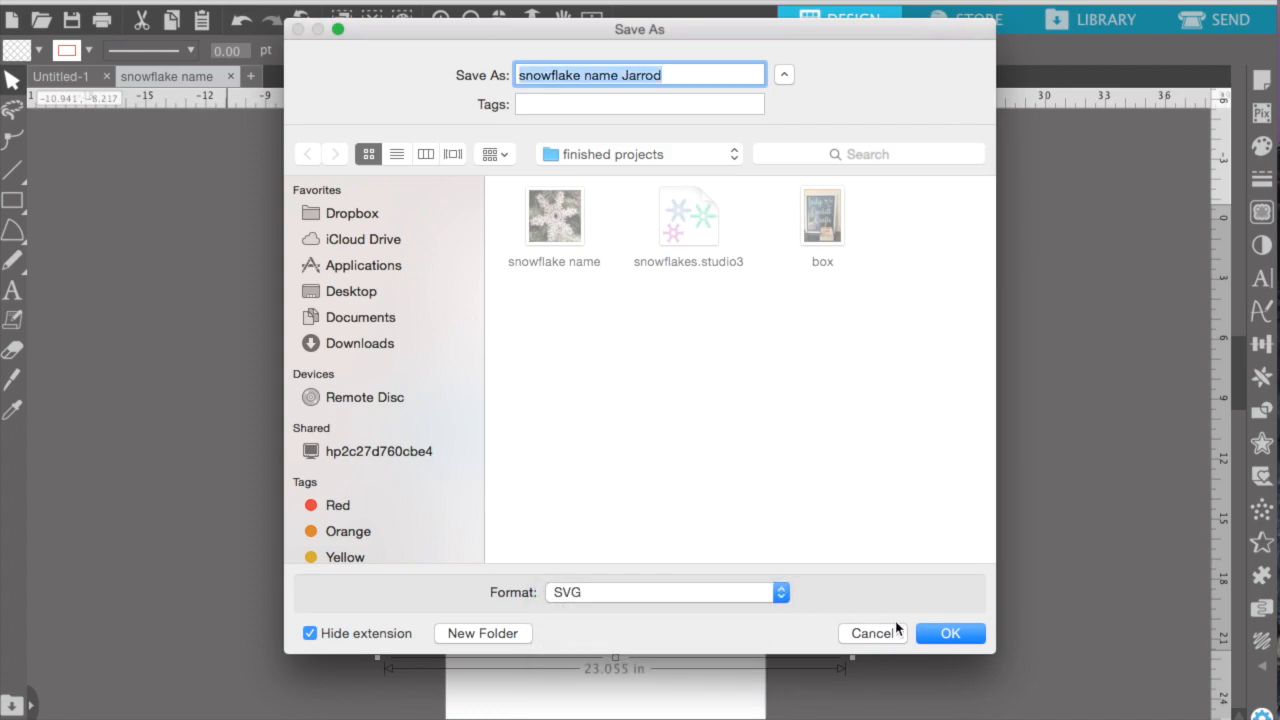
click(940, 632)
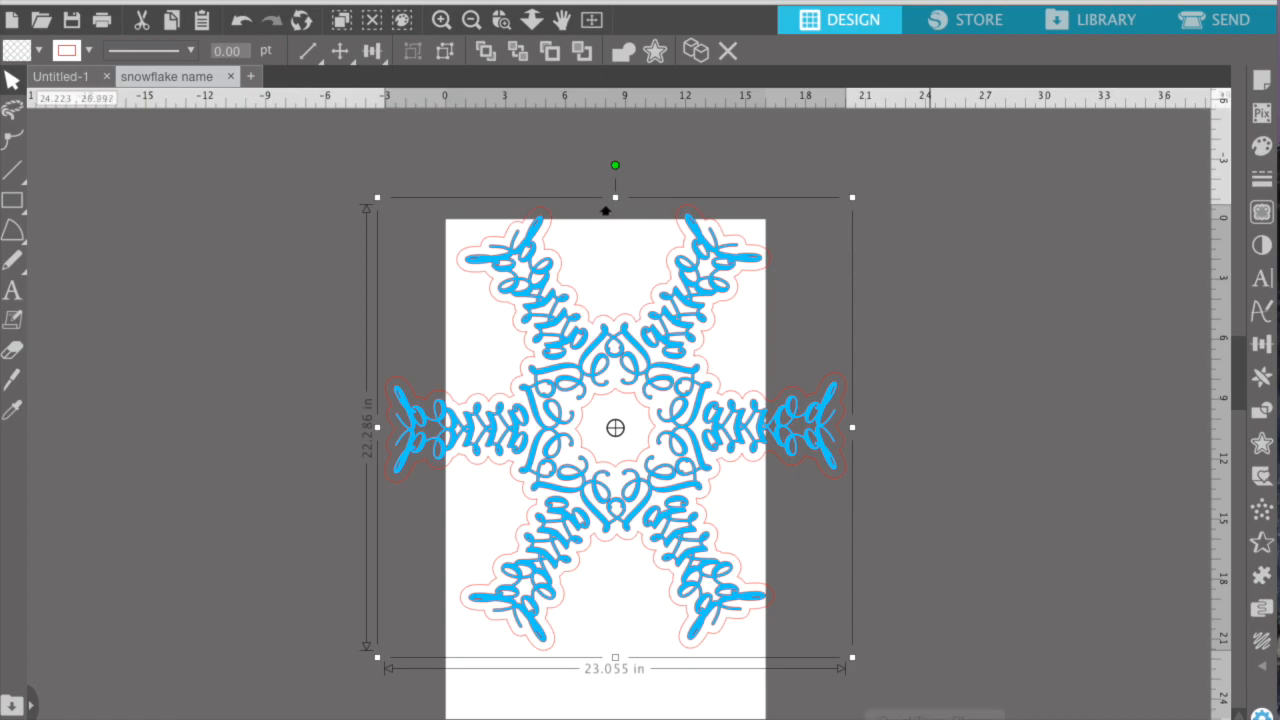
Switch to Glowforge and upload the saved snowflake SVG from the finished projects folder inside the Desktop's Glowforge folder.
mouse_move(943, 712)
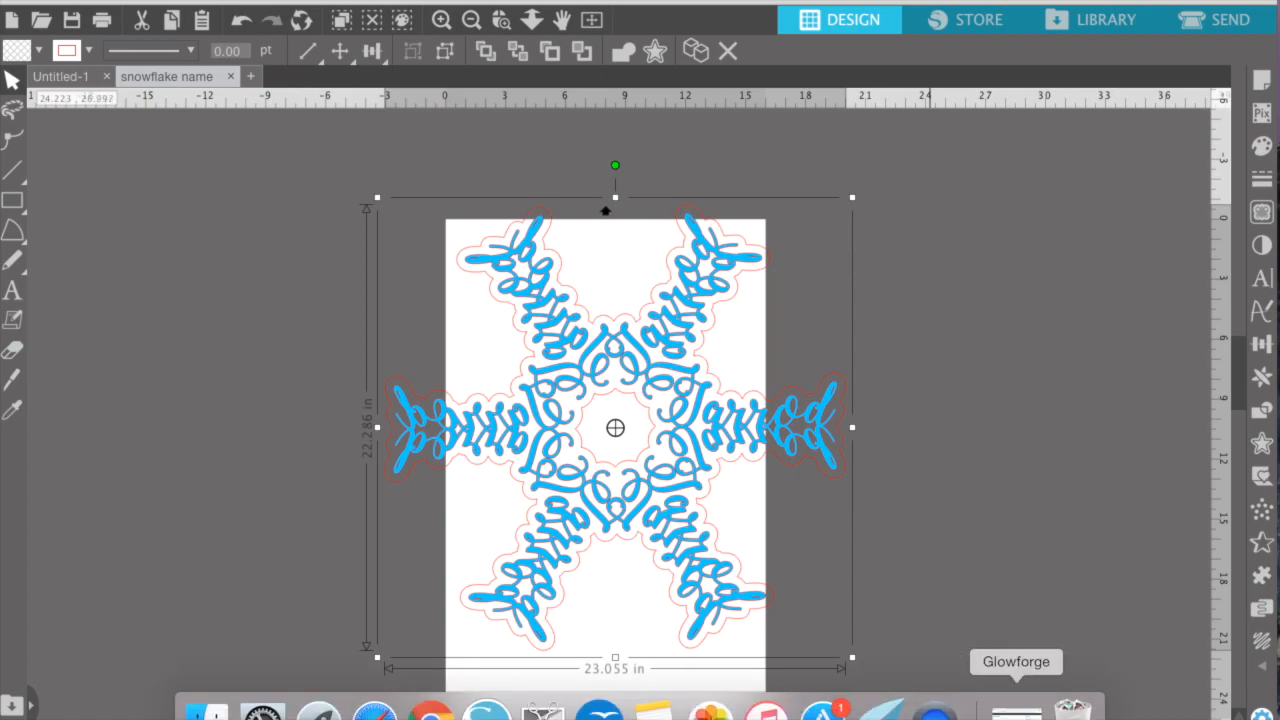
click(1016, 712)
click(218, 238)
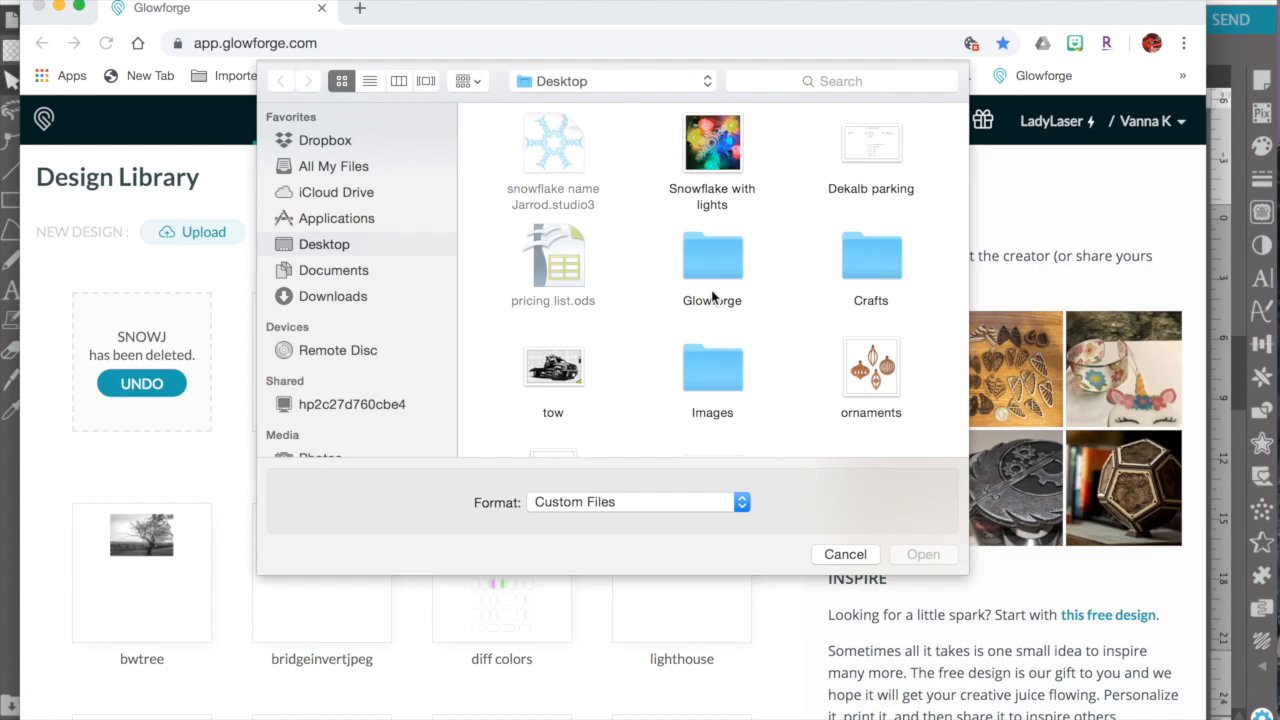
double_click(710, 258)
double_click(566, 165)
click(566, 170)
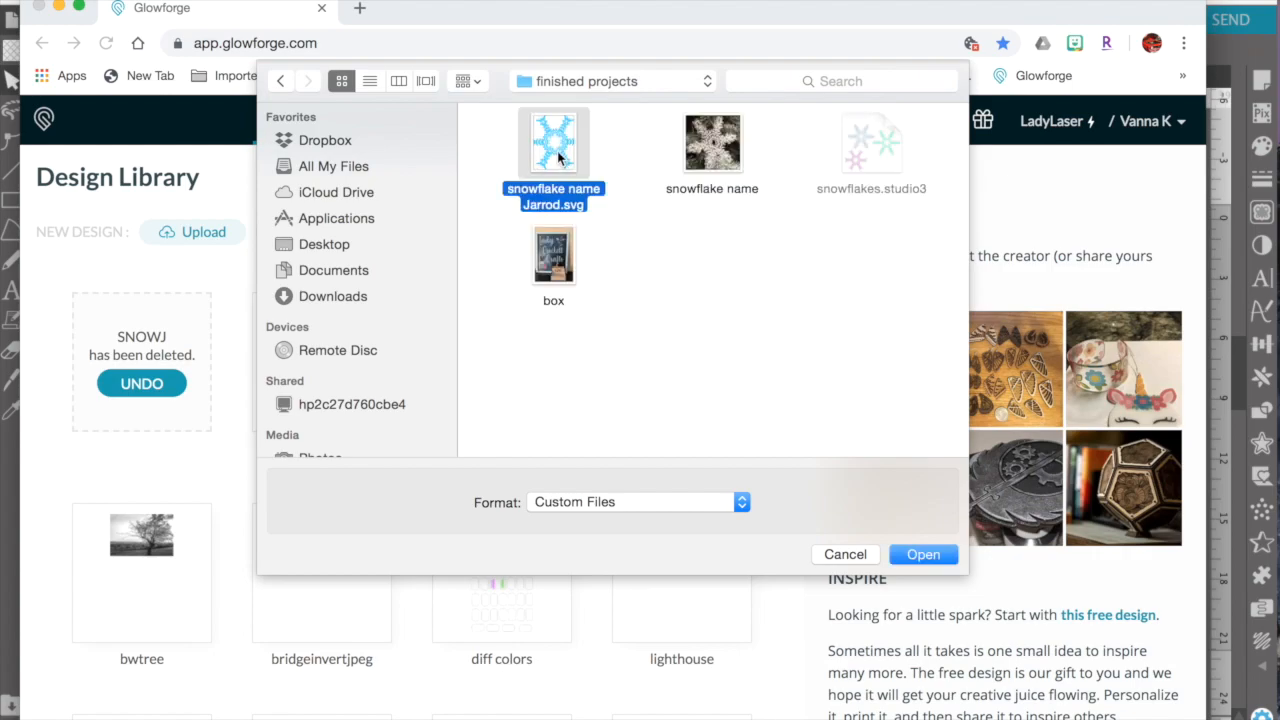
click(922, 556)
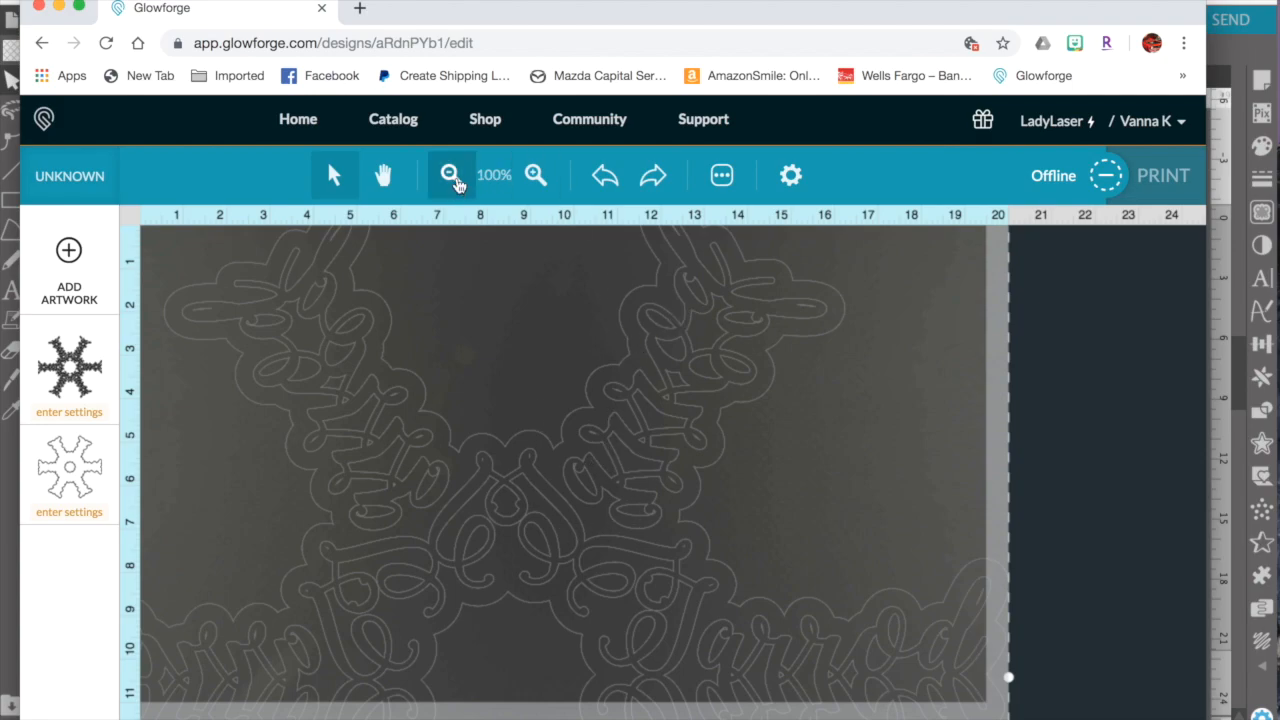
Zoom the Glowforge workspace out to 50% and select the whole snowflake artwork.
mouse_move(500, 10)
mouse_down()
mouse_move(477, 637)
mouse_move(523, 191)
mouse_move(514, 19)
mouse_up()
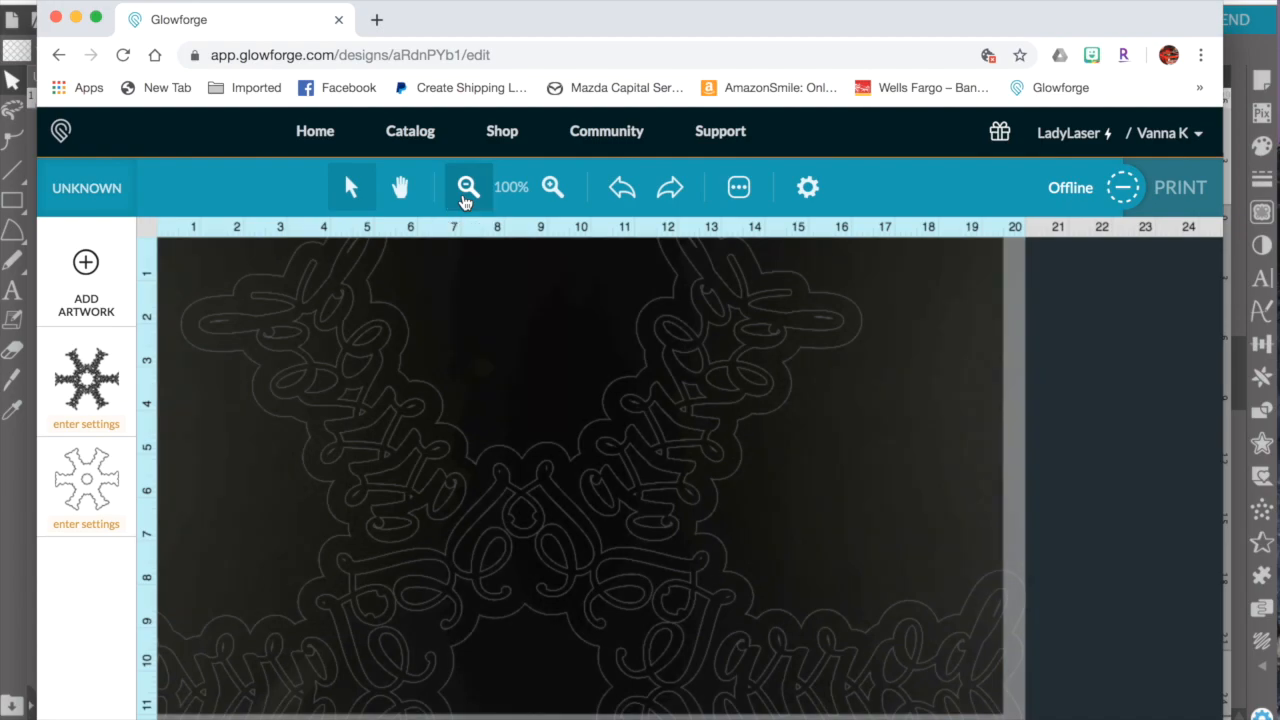
click(465, 198)
click(470, 200)
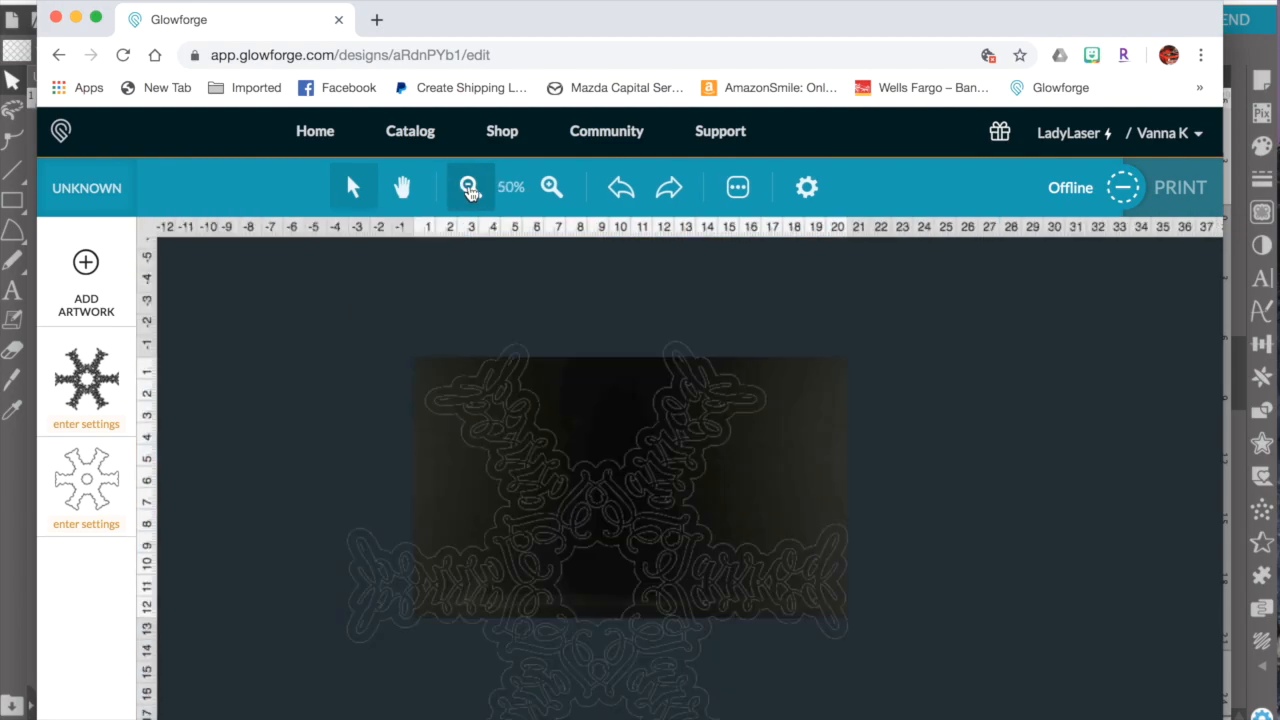
click(678, 443)
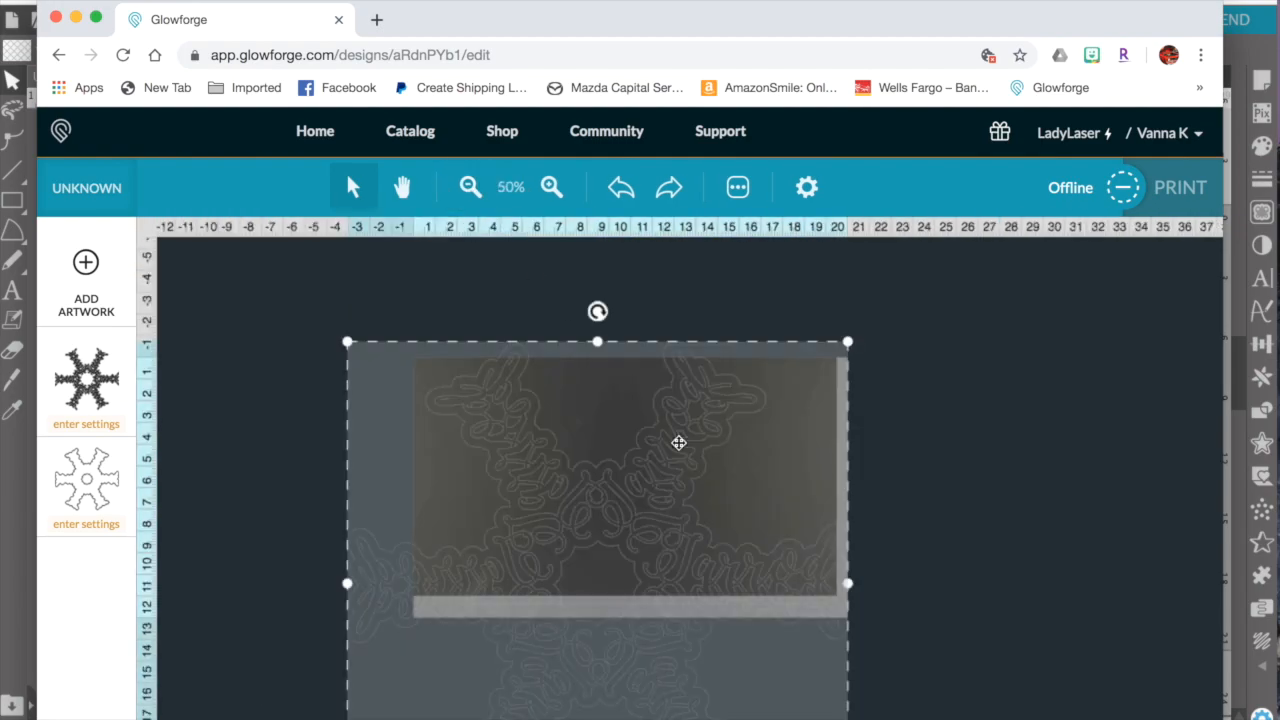
Switch back to Silhouette Studio and scale the grouped snowflake to about 4.6 in wide in the page's upper-left corner.
click(750, 0)
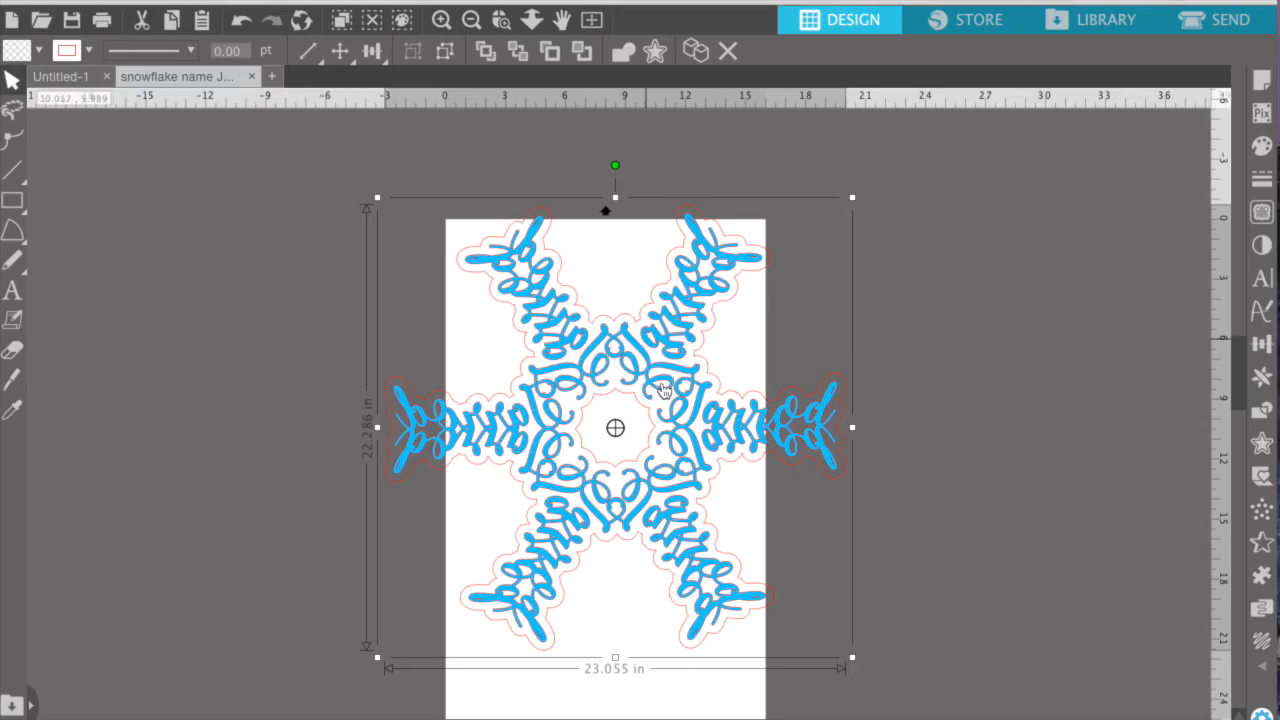
drag(848, 655, 554, 282)
click(467, 260)
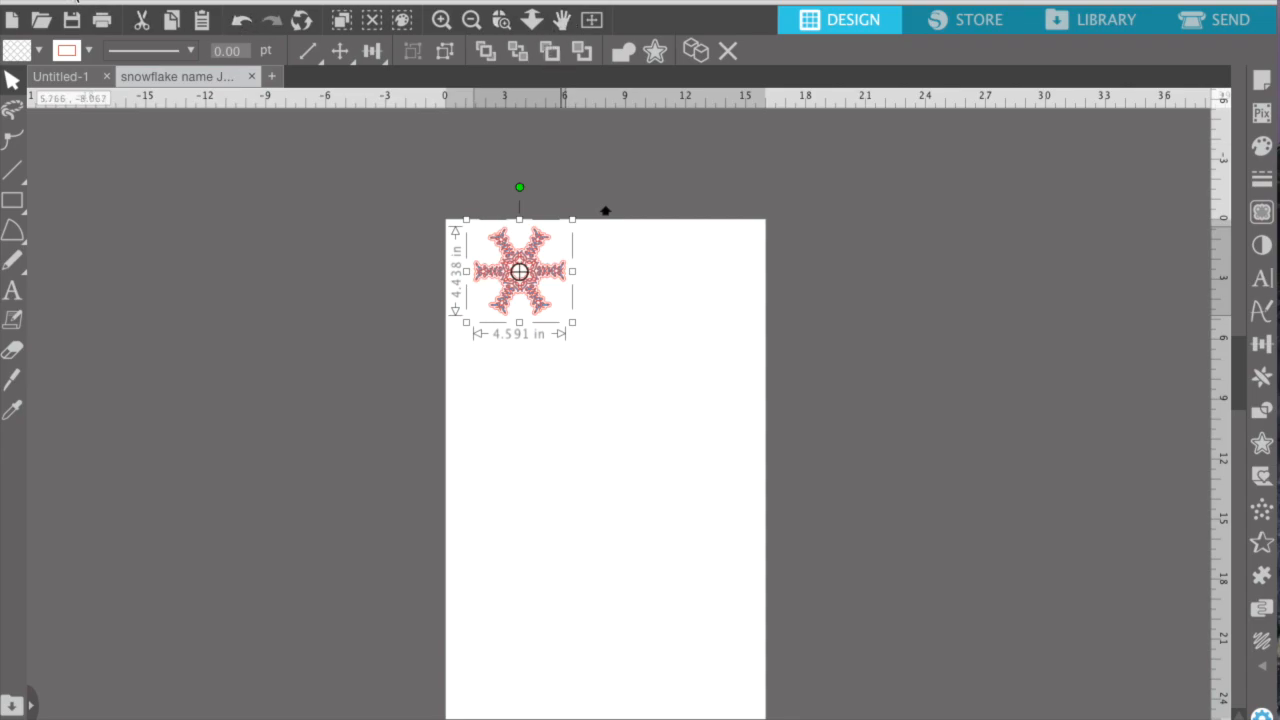
Return to Glowforge, scale the snowflake artwork down to about 4.7 in wide, and position it in the bed's upper-left corner.
click(86, 8)
click(414, 17)
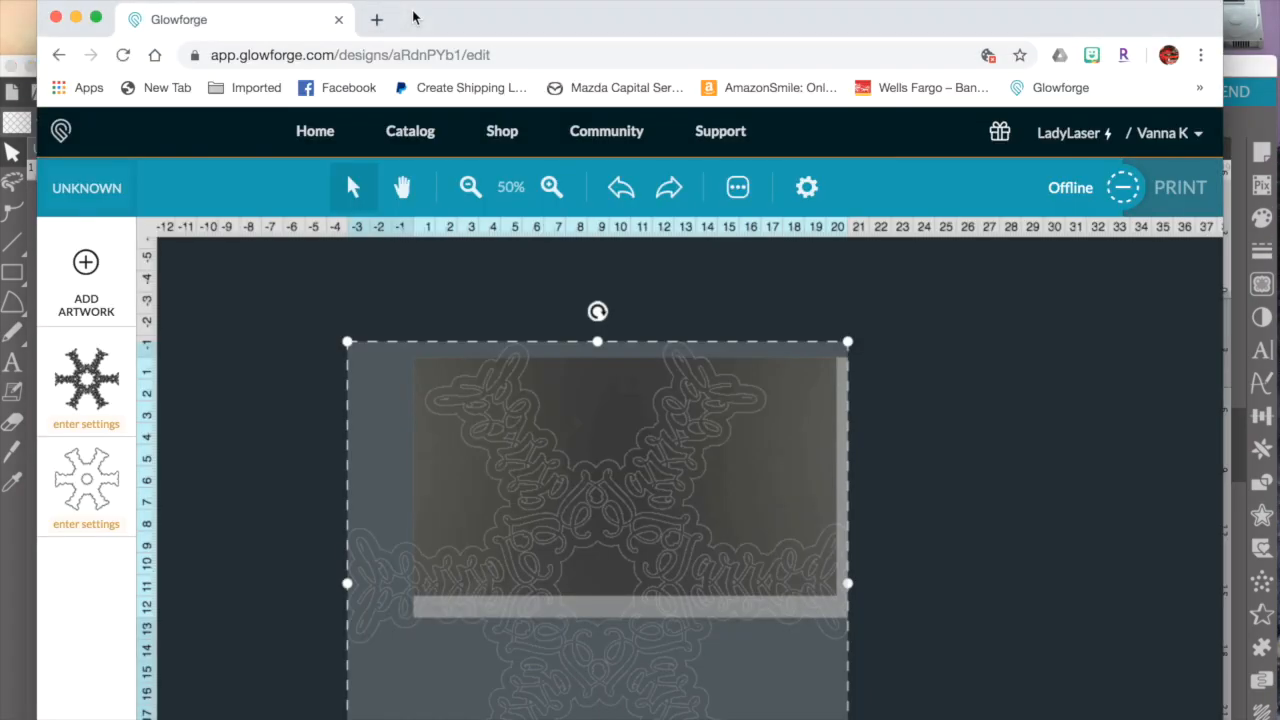
drag(847, 342, 548, 643)
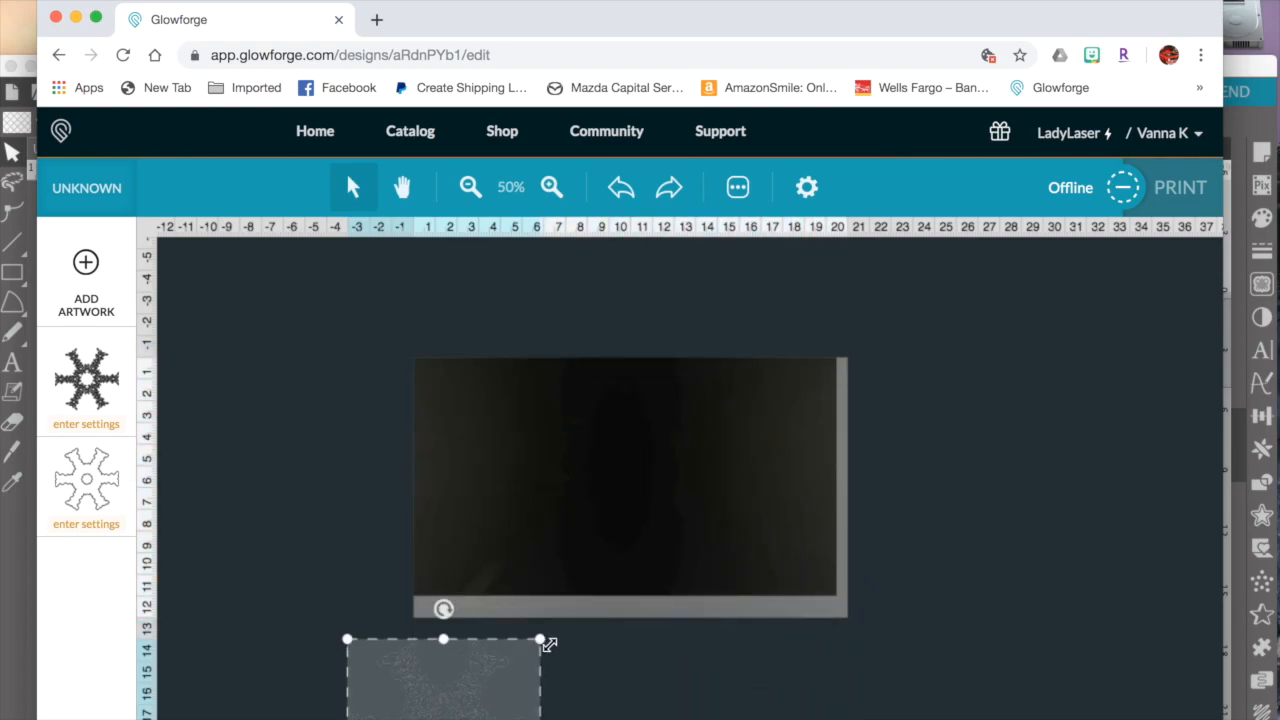
drag(452, 689, 417, 414)
drag(507, 380, 523, 344)
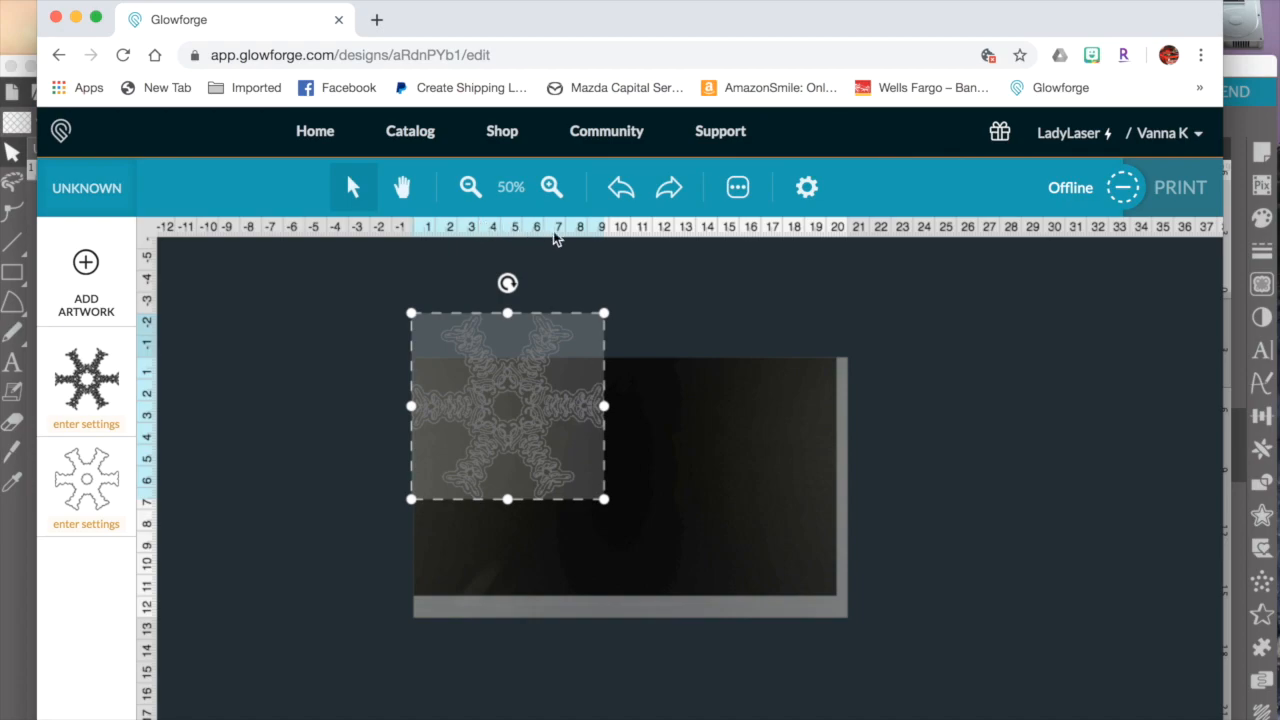
drag(594, 474, 497, 409)
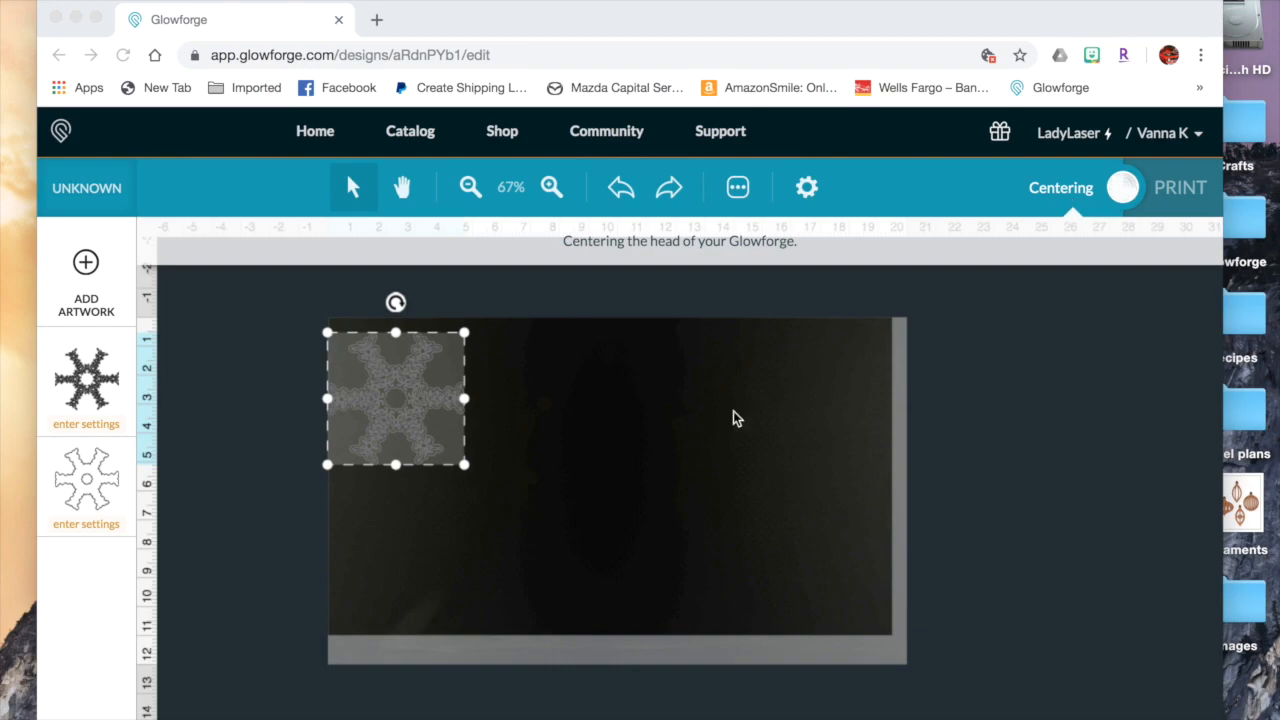
click(425, 386)
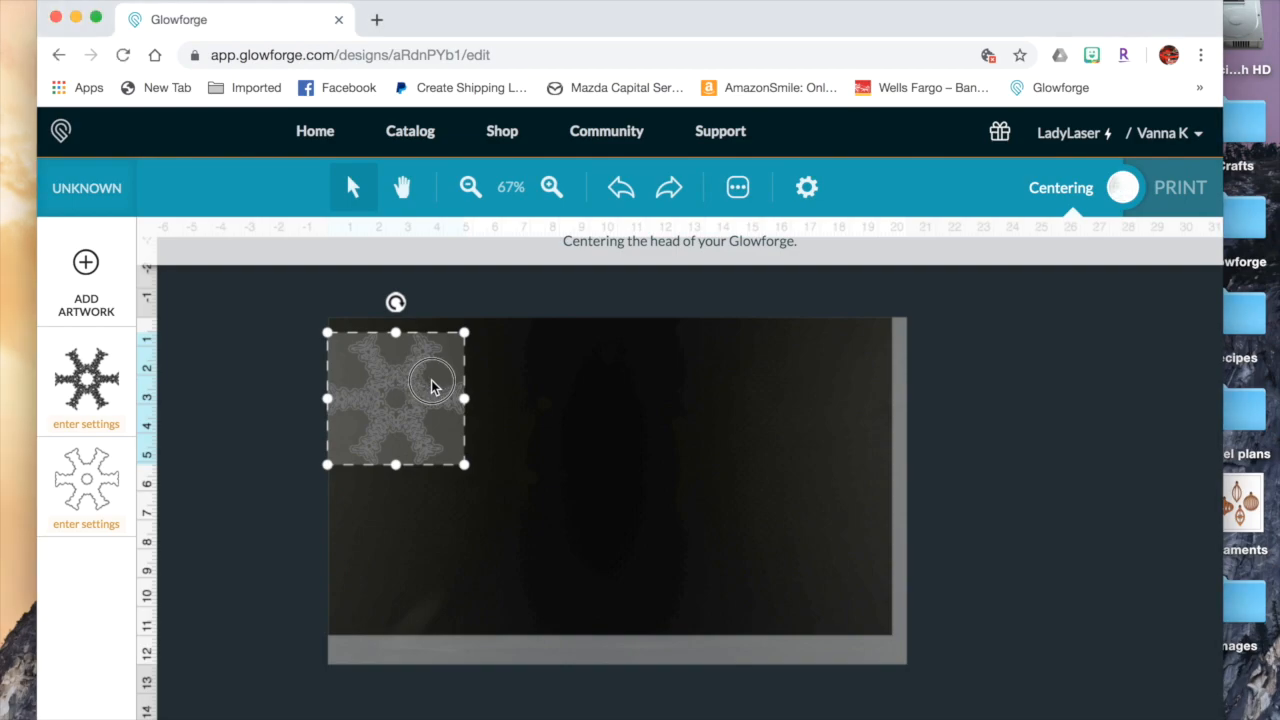
Nudge the snowflake artwork slightly right on the bed and set the material to Medium Clear Acrylic.
click(413, 395)
drag(406, 395, 413, 395)
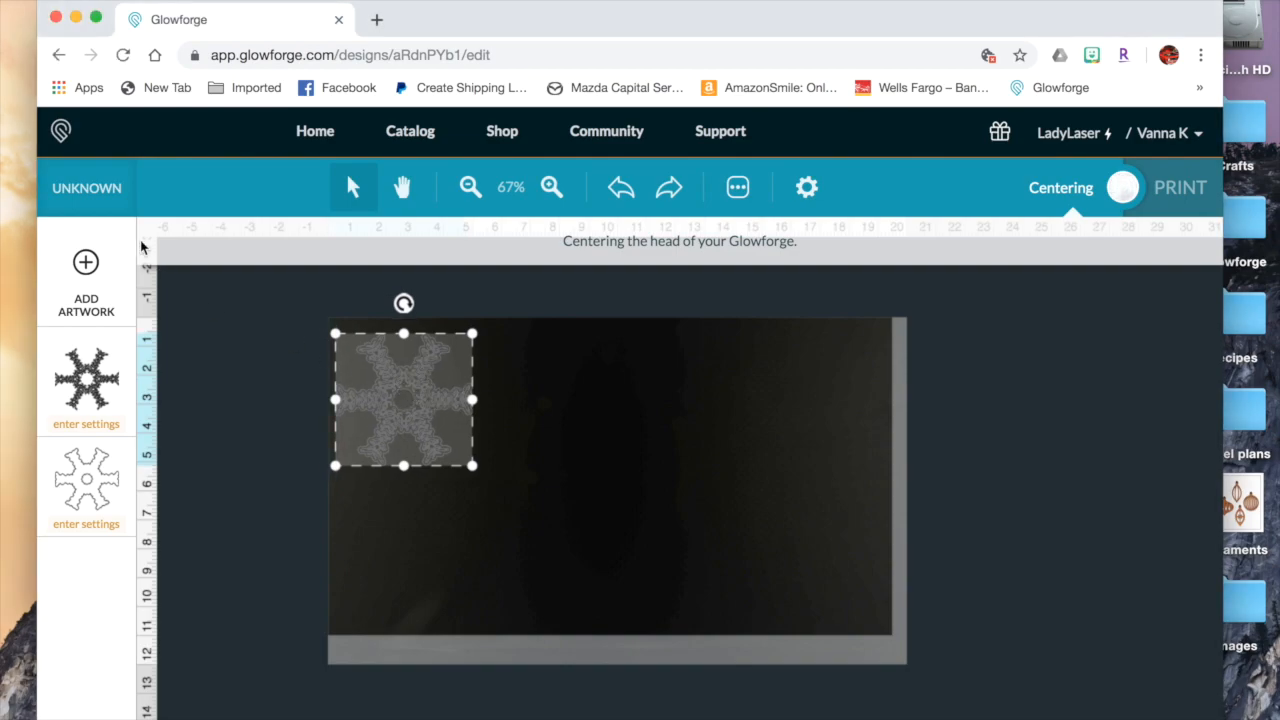
click(114, 205)
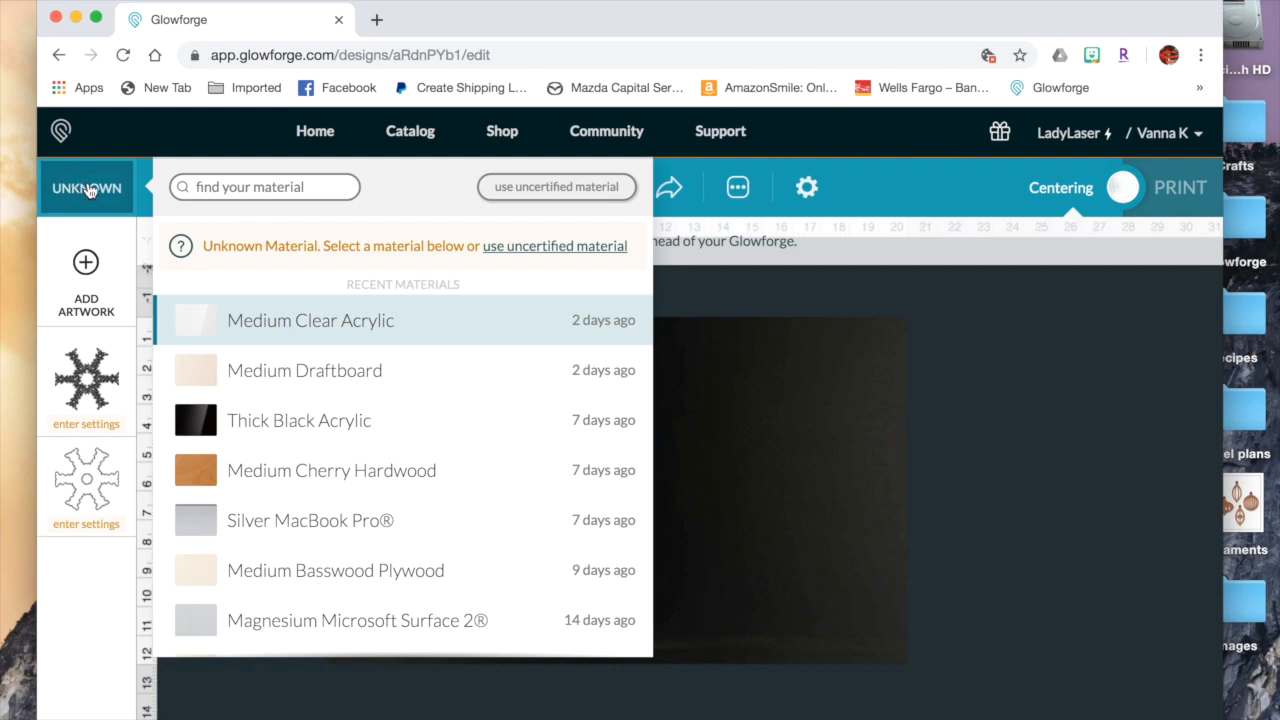
mouse_move(270, 327)
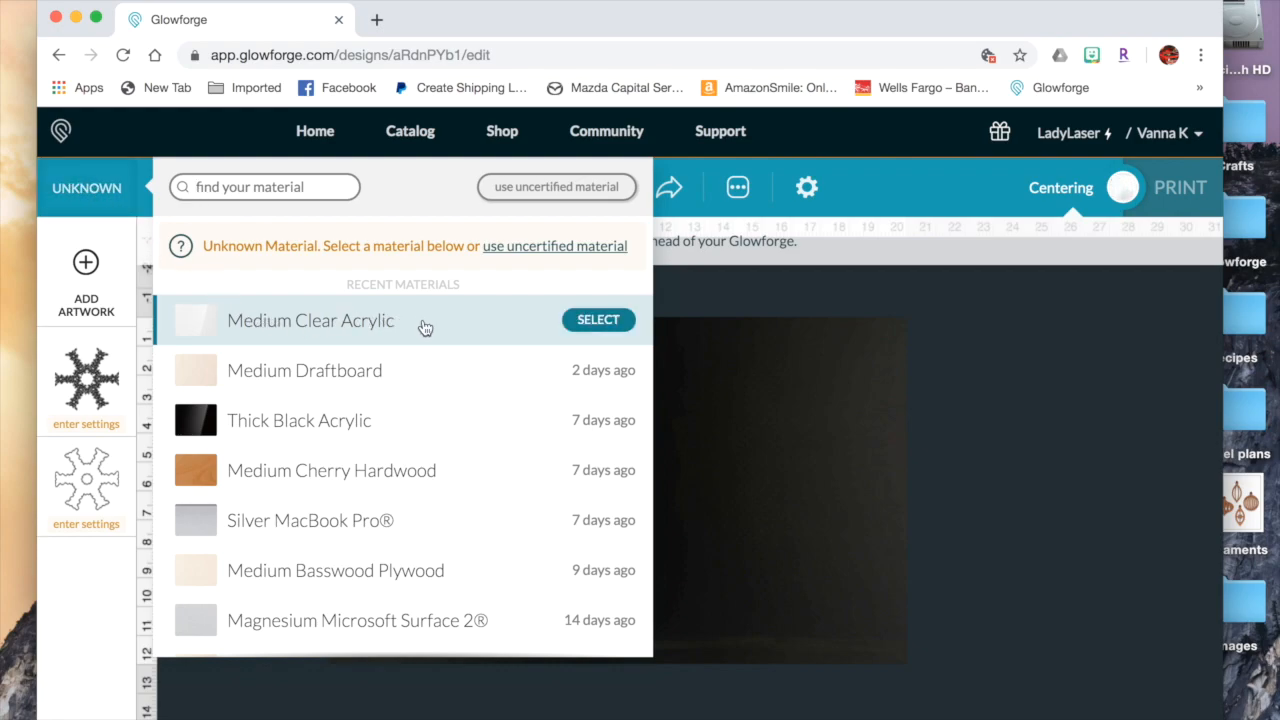
click(597, 322)
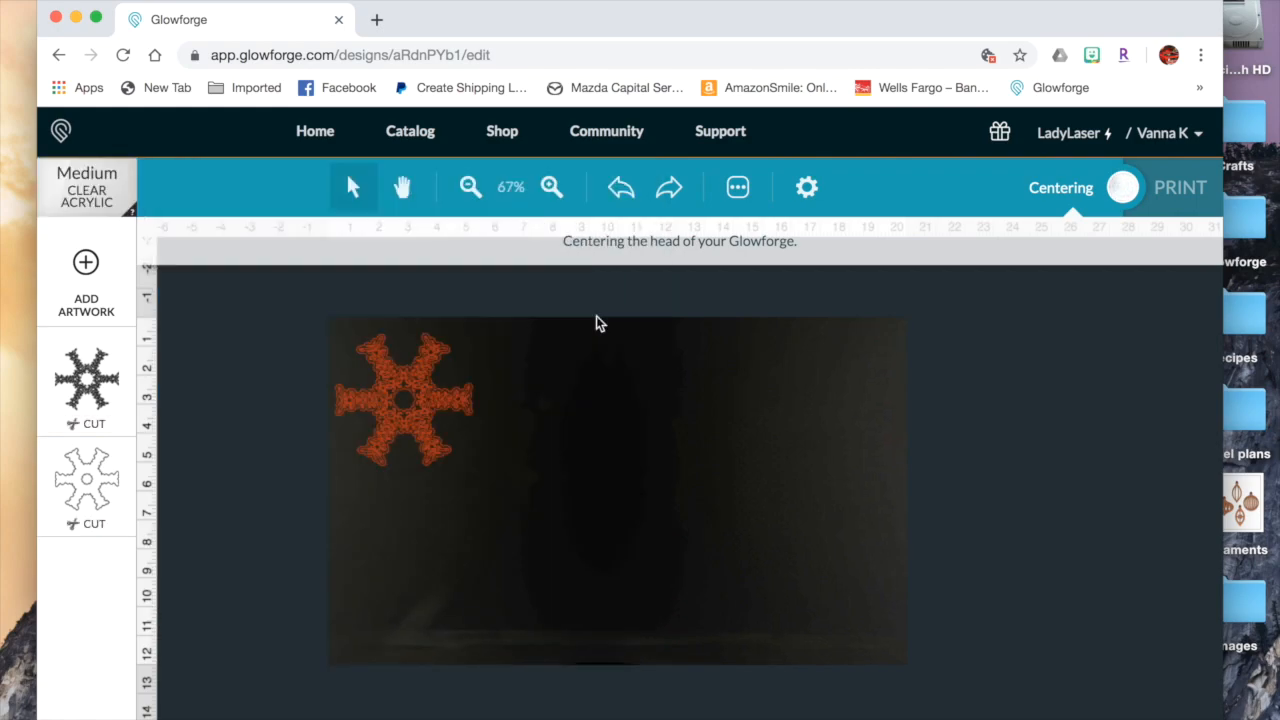
Place the name snowflake before the outline in the operation order and move the whole artwork to the empty lower-left area of the material.
click(90, 385)
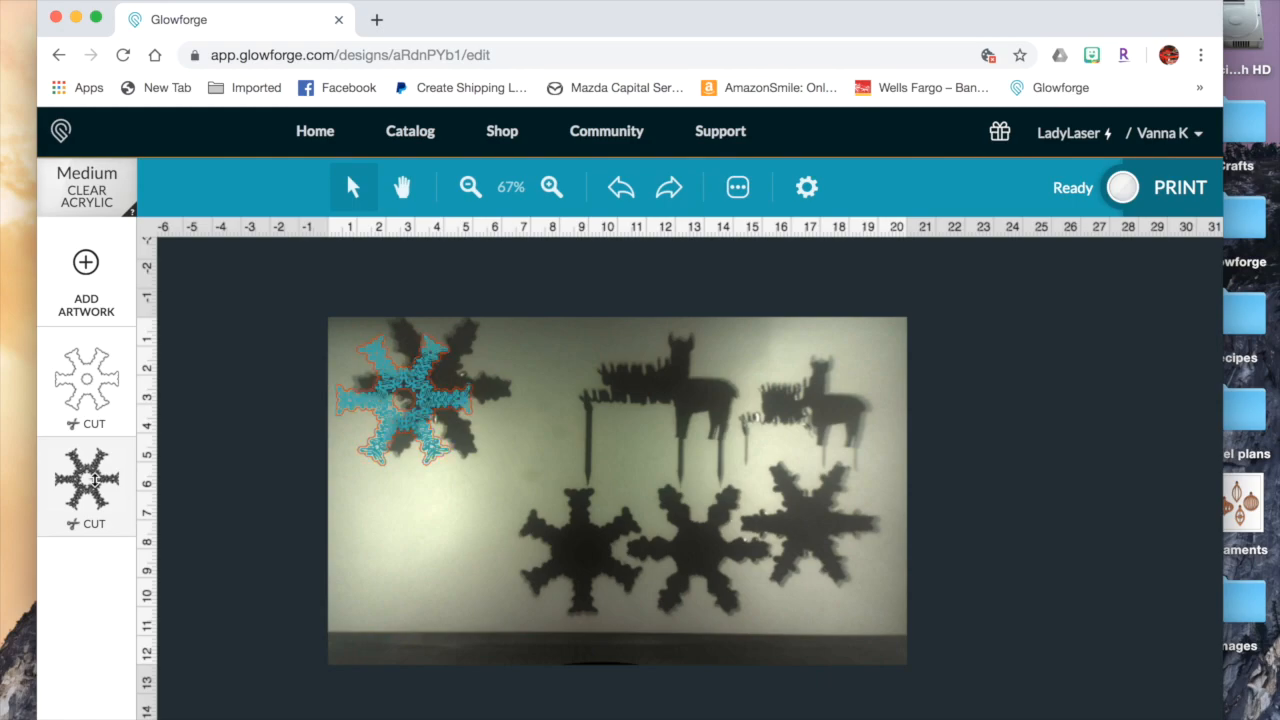
drag(93, 480, 88, 392)
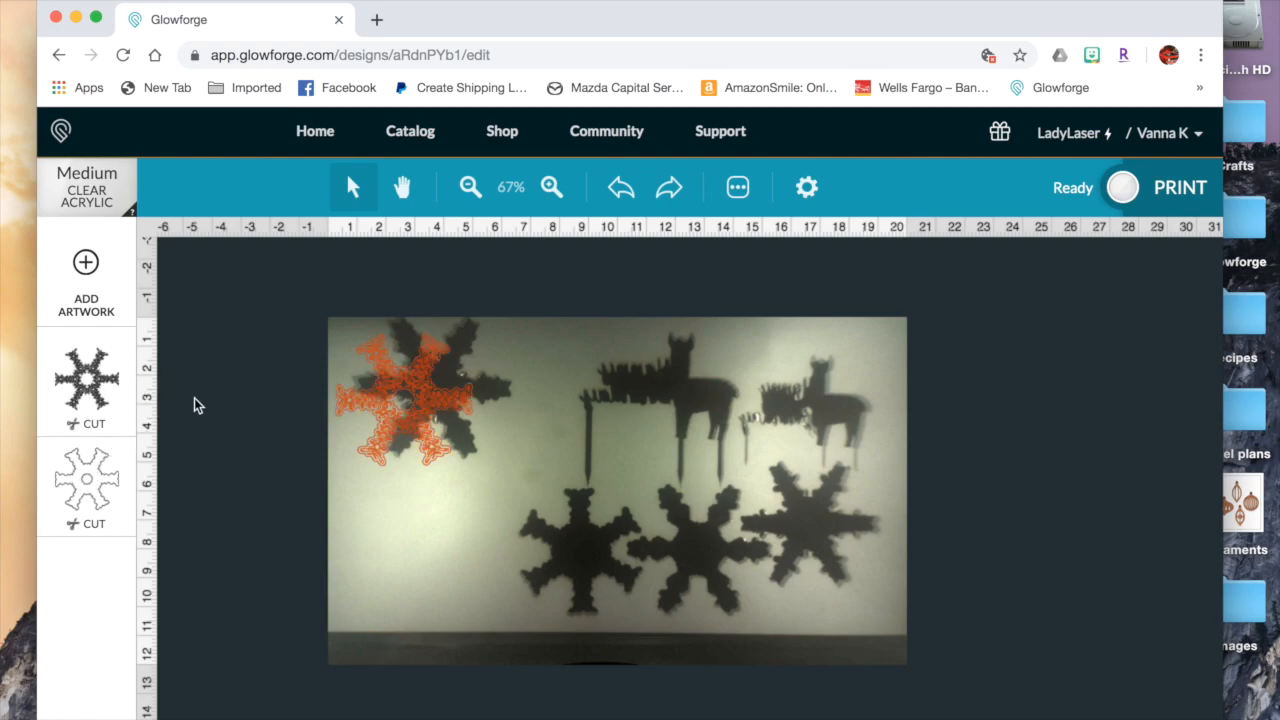
drag(426, 424, 334, 475)
drag(422, 458, 424, 555)
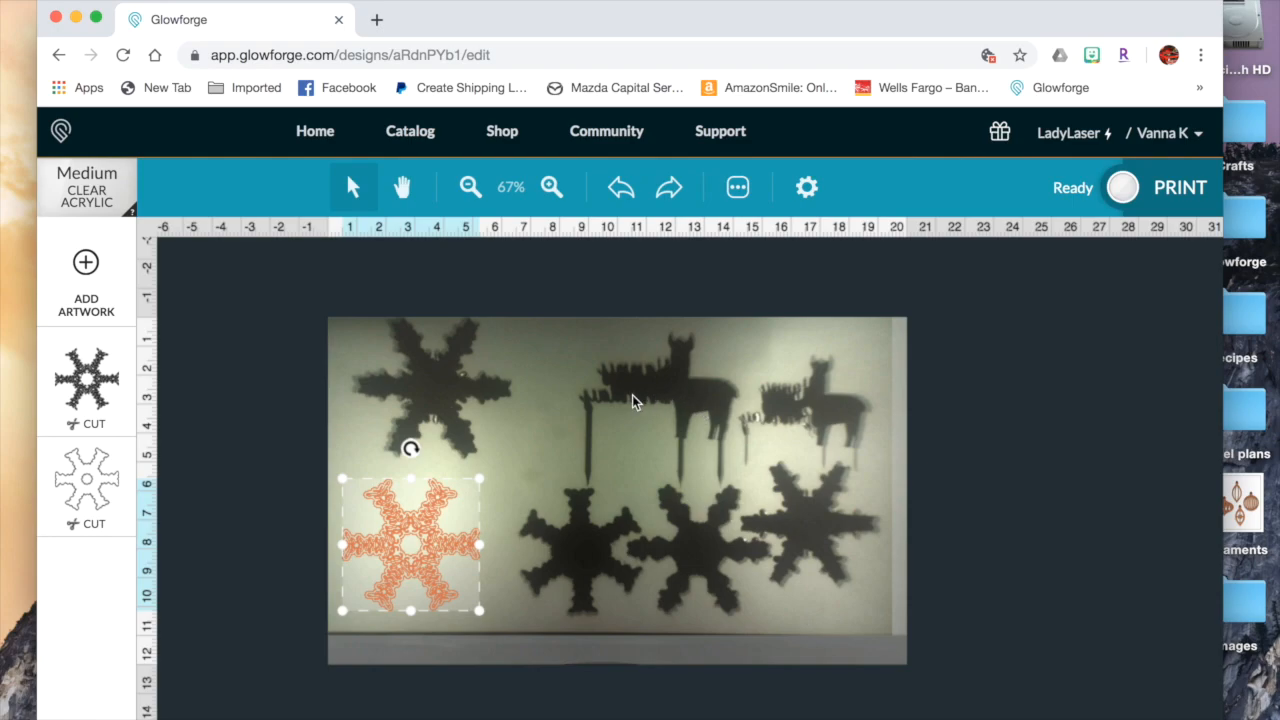
drag(422, 541, 476, 518)
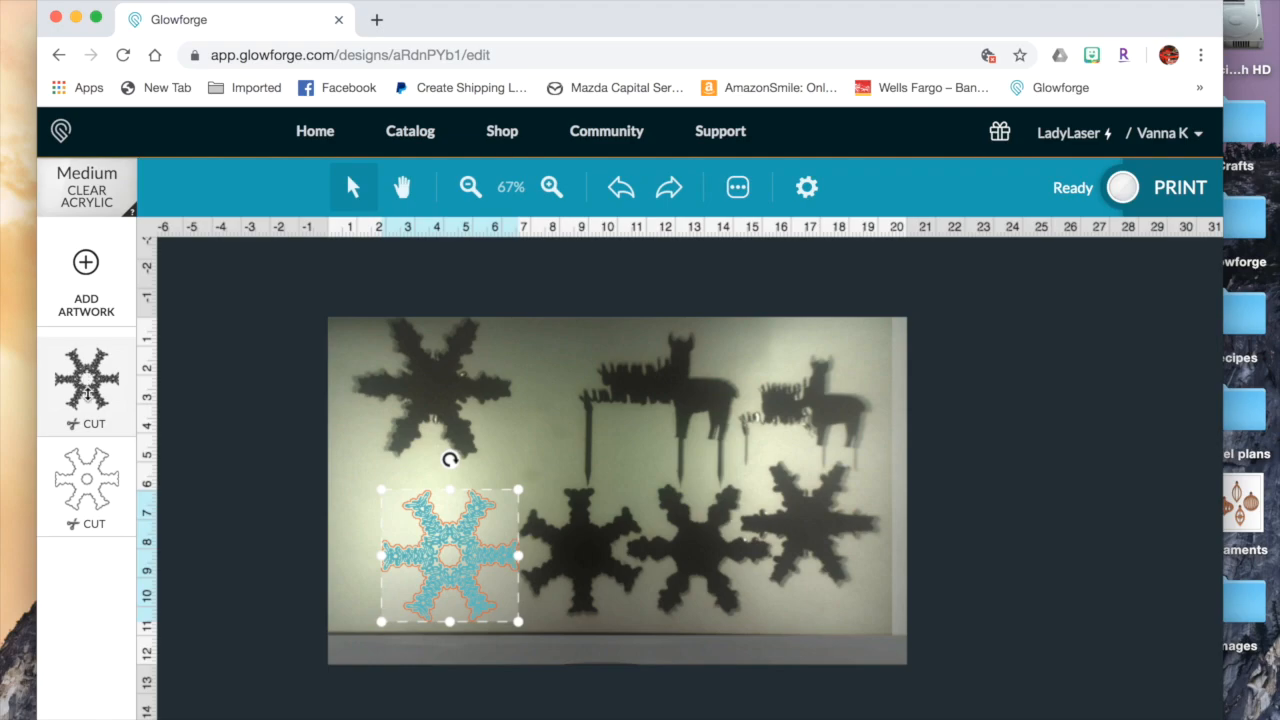
Set the name snowflake to Engrave instead of Cut and open its Draft Graphic settings.
click(88, 377)
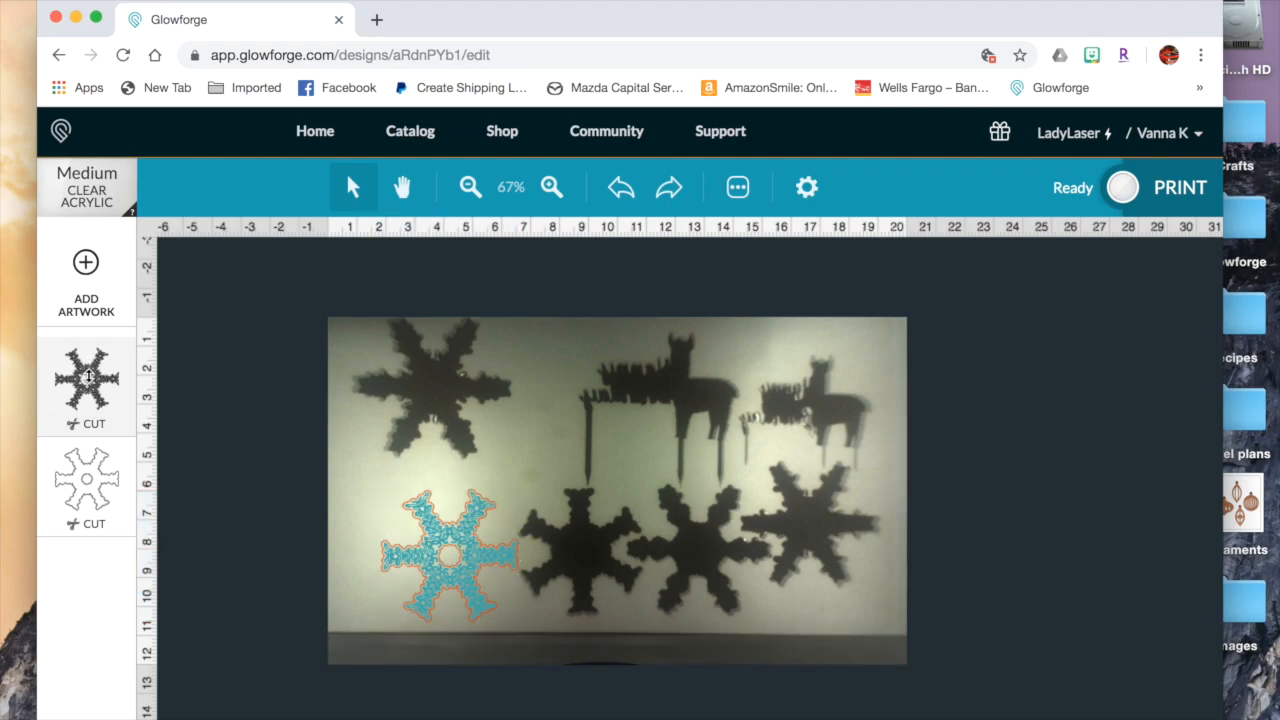
click(209, 253)
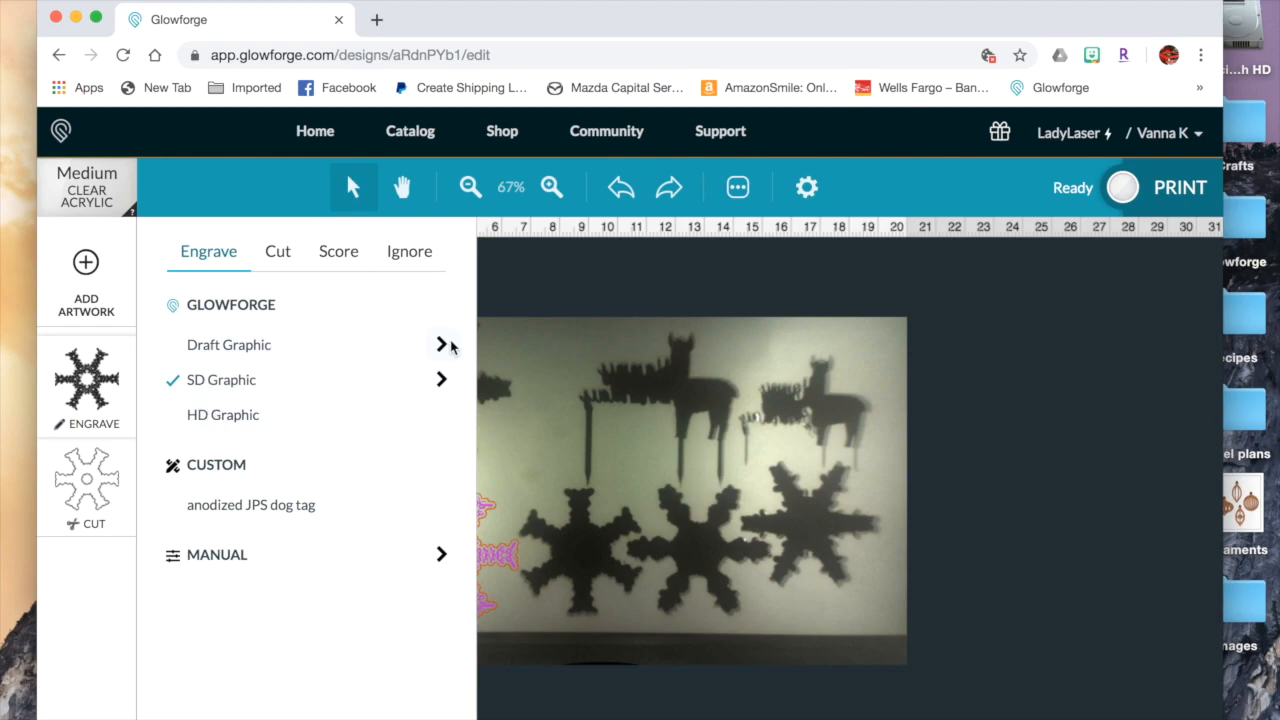
click(444, 346)
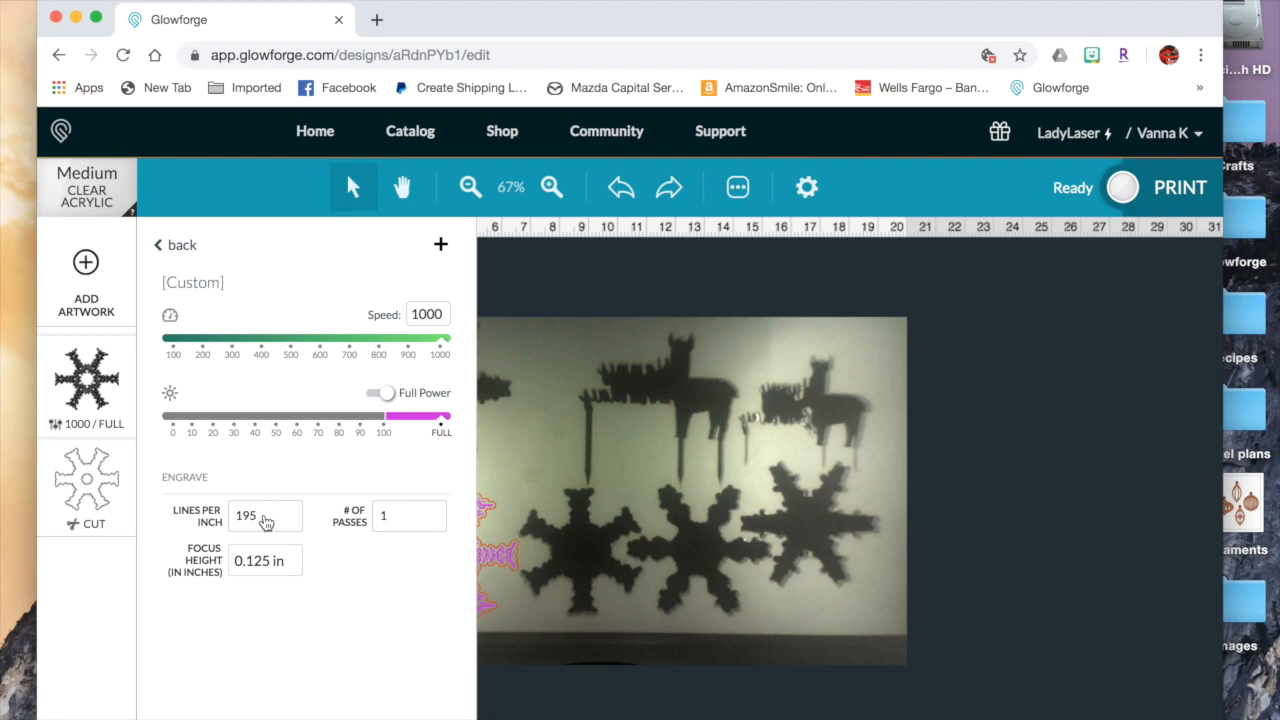
Examine the speed, power and lines-per-inch settings of the SD Graphic and HD Graphic engraving presets.
click(92, 372)
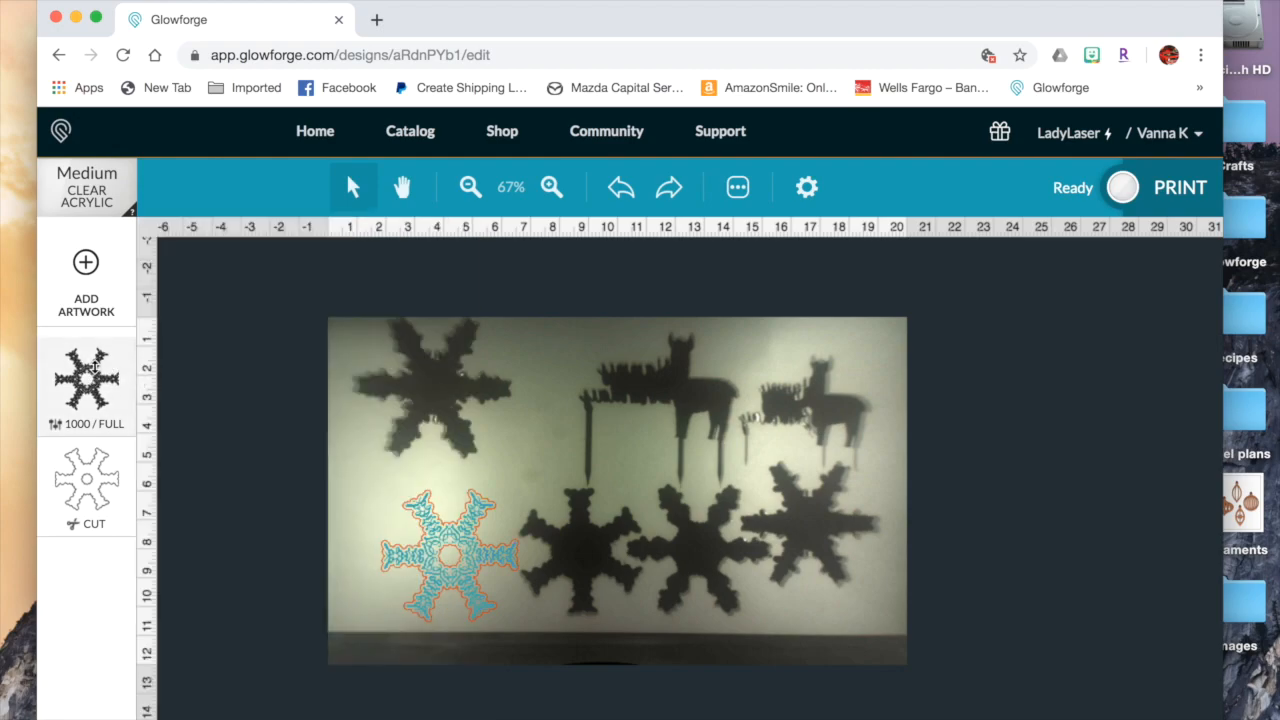
click(93, 369)
click(178, 244)
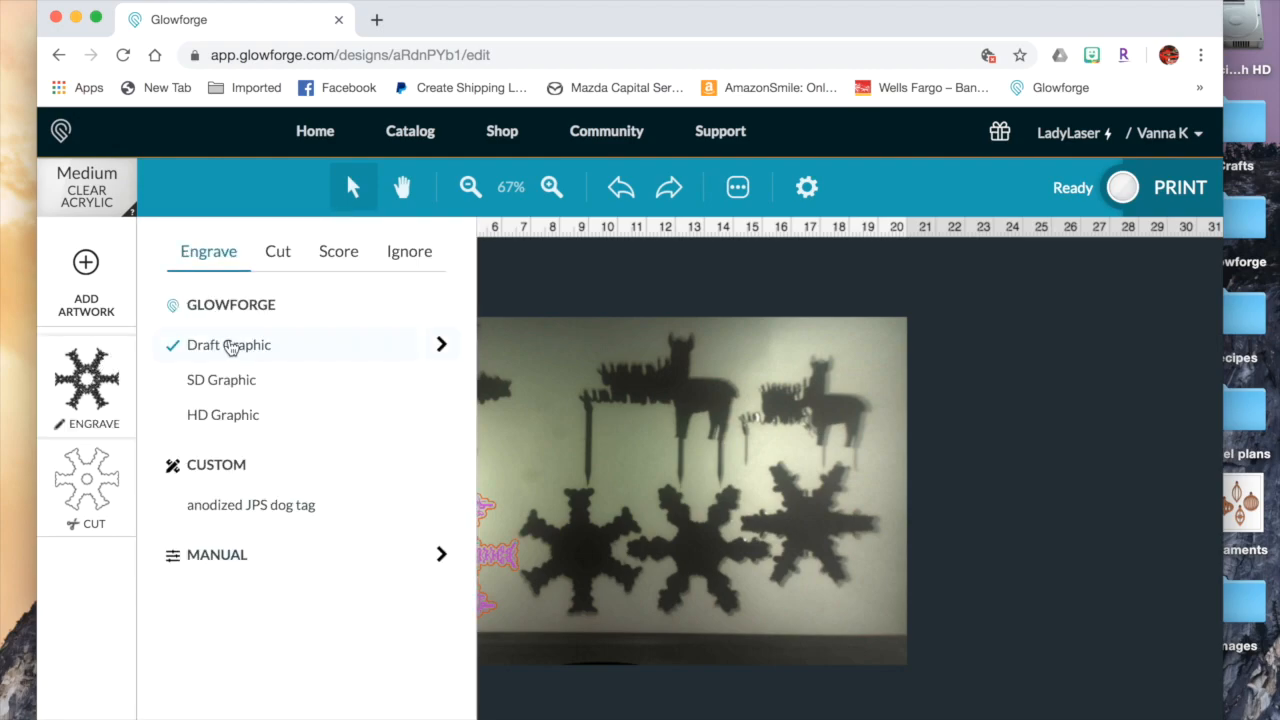
click(439, 379)
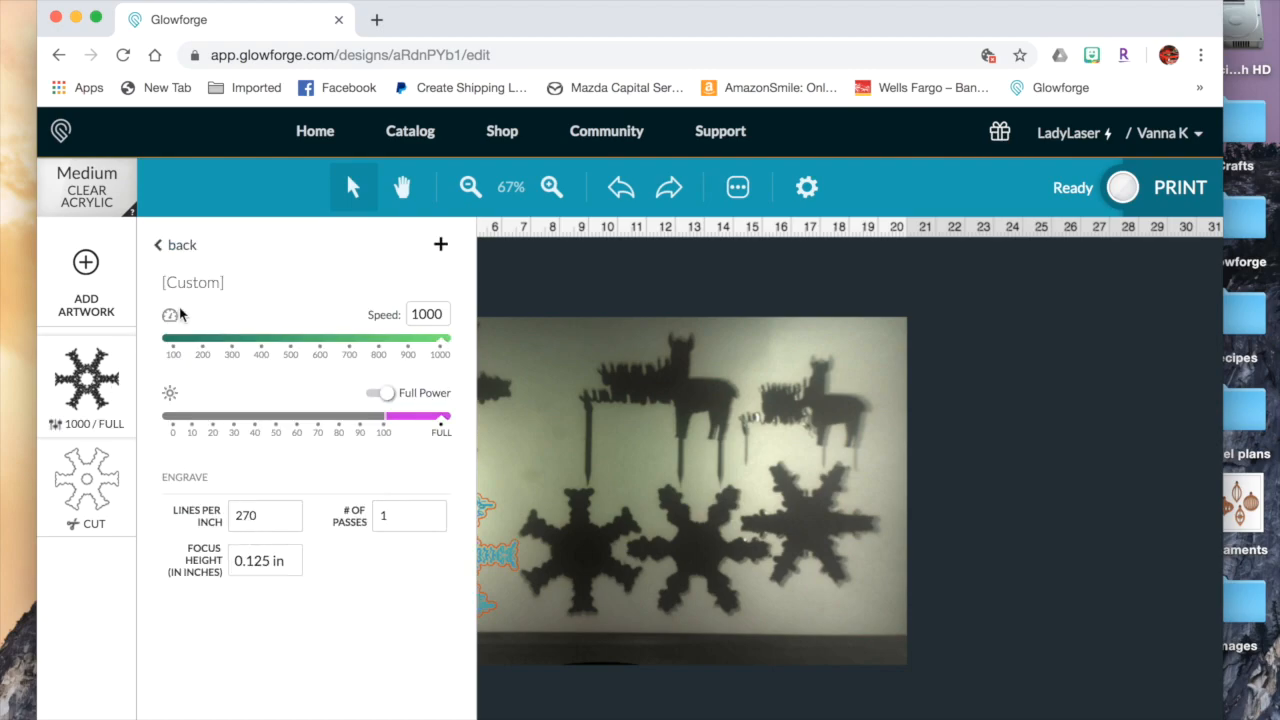
click(180, 247)
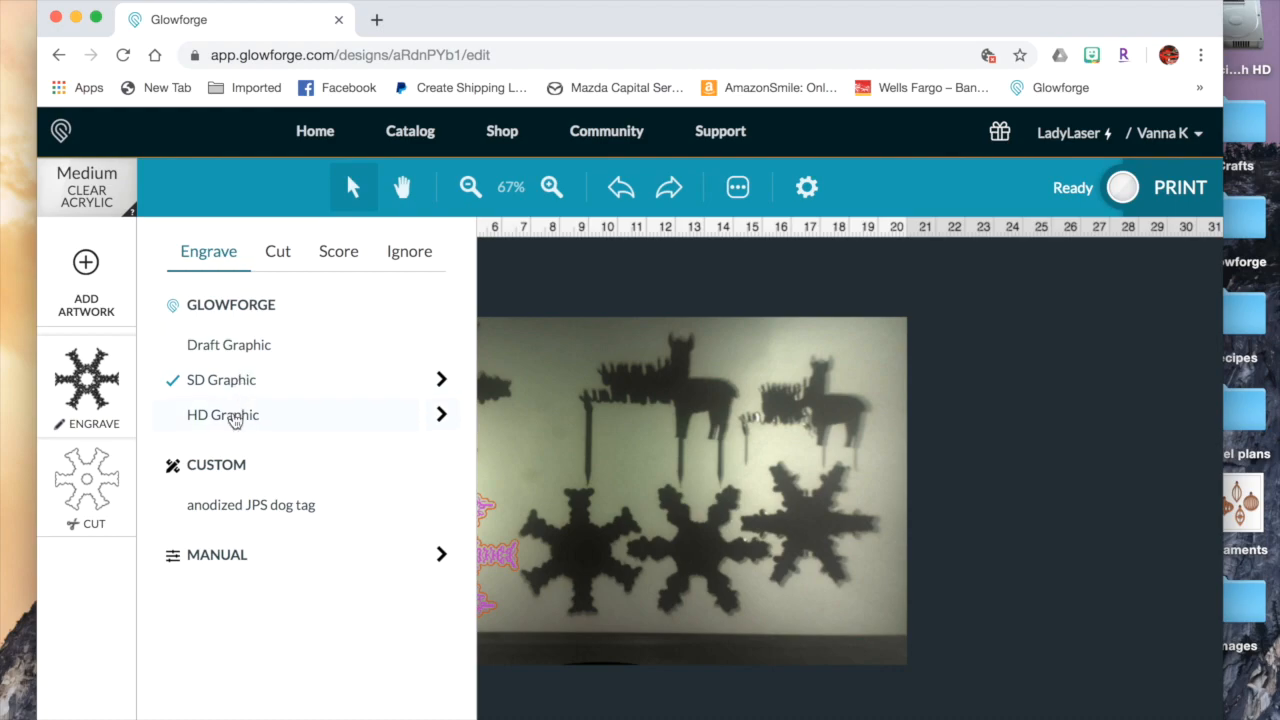
click(442, 416)
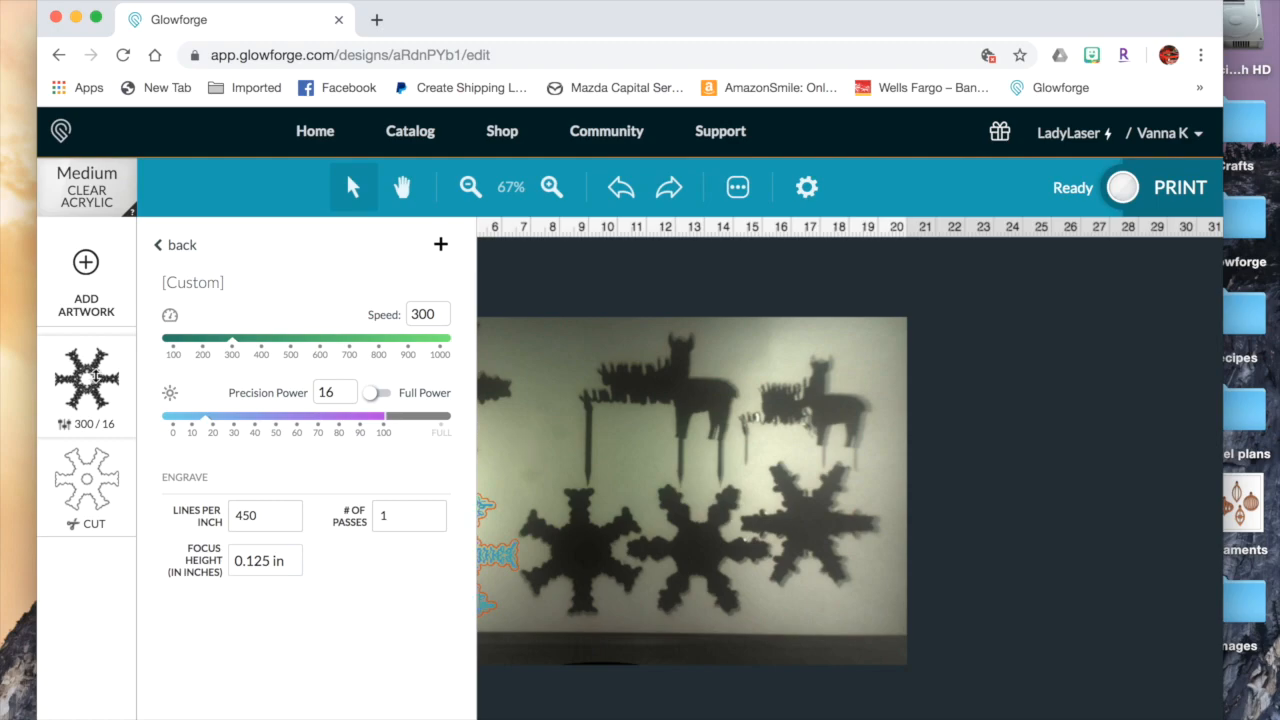
click(177, 247)
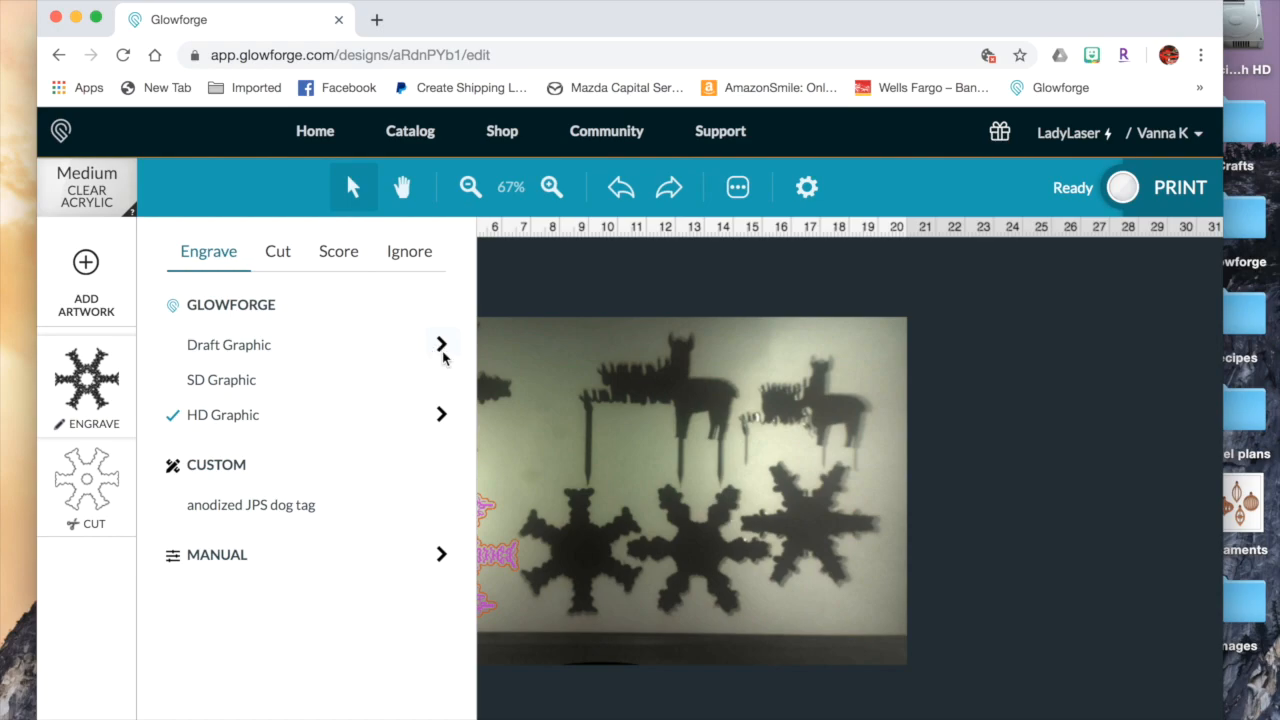
Use the Draft Graphic settings for the name snowflake's engraving and change the last digit of the focus height to 3.
click(441, 345)
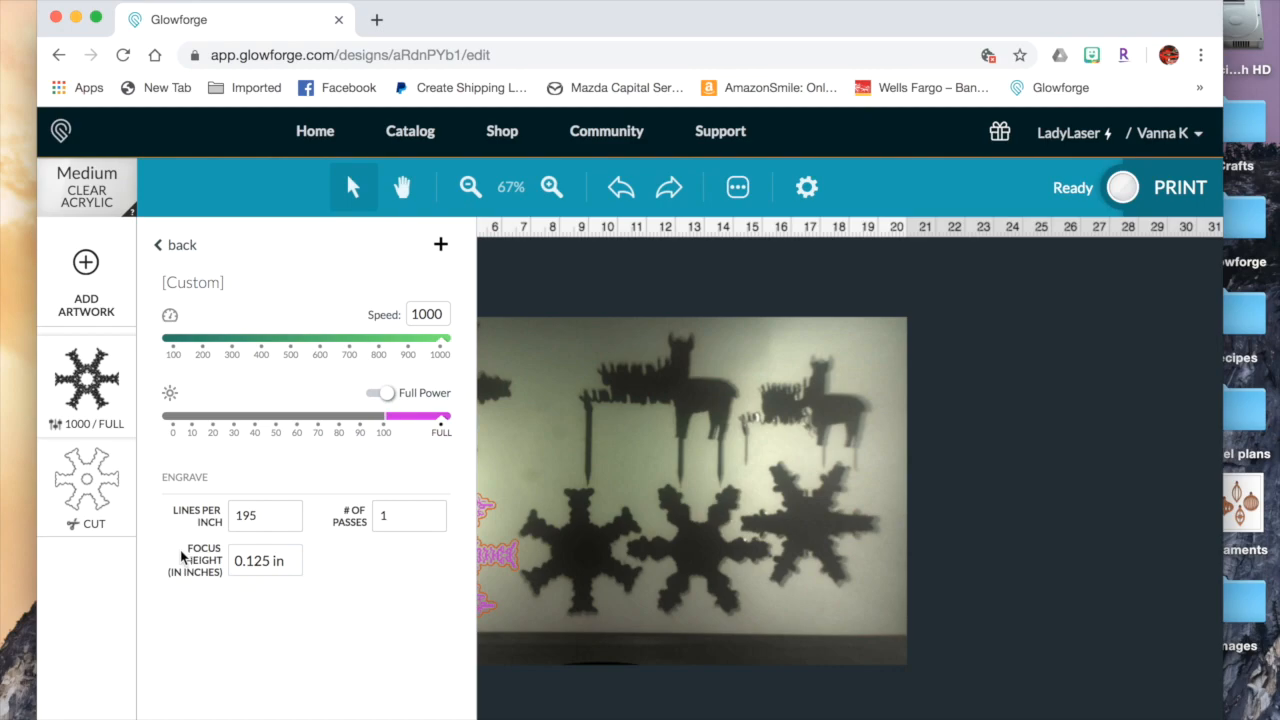
click(255, 560)
key(BackSpace)
text(3)
key(Return)
click(498, 457)
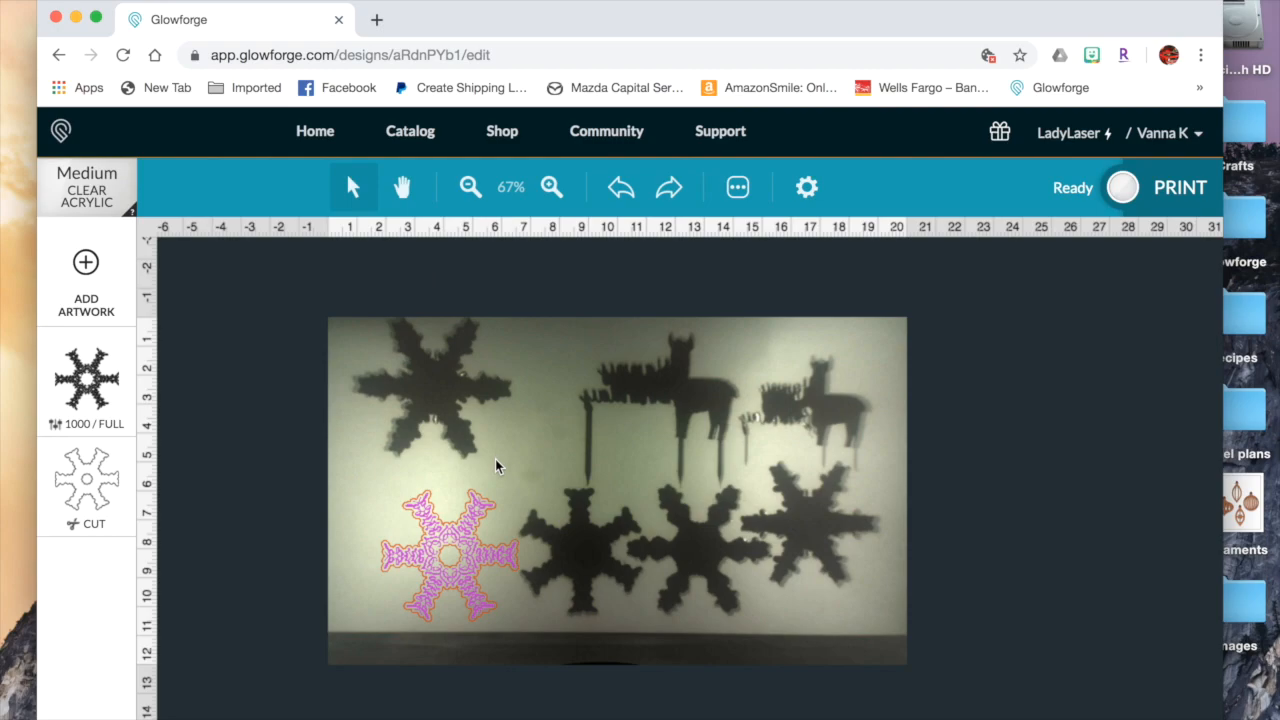
Nudge the whole snowflake slightly left, away from the neighbouring cut-out, and deselect it.
click(457, 536)
drag(457, 536, 454, 535)
click(529, 461)
click(417, 586)
click(347, 517)
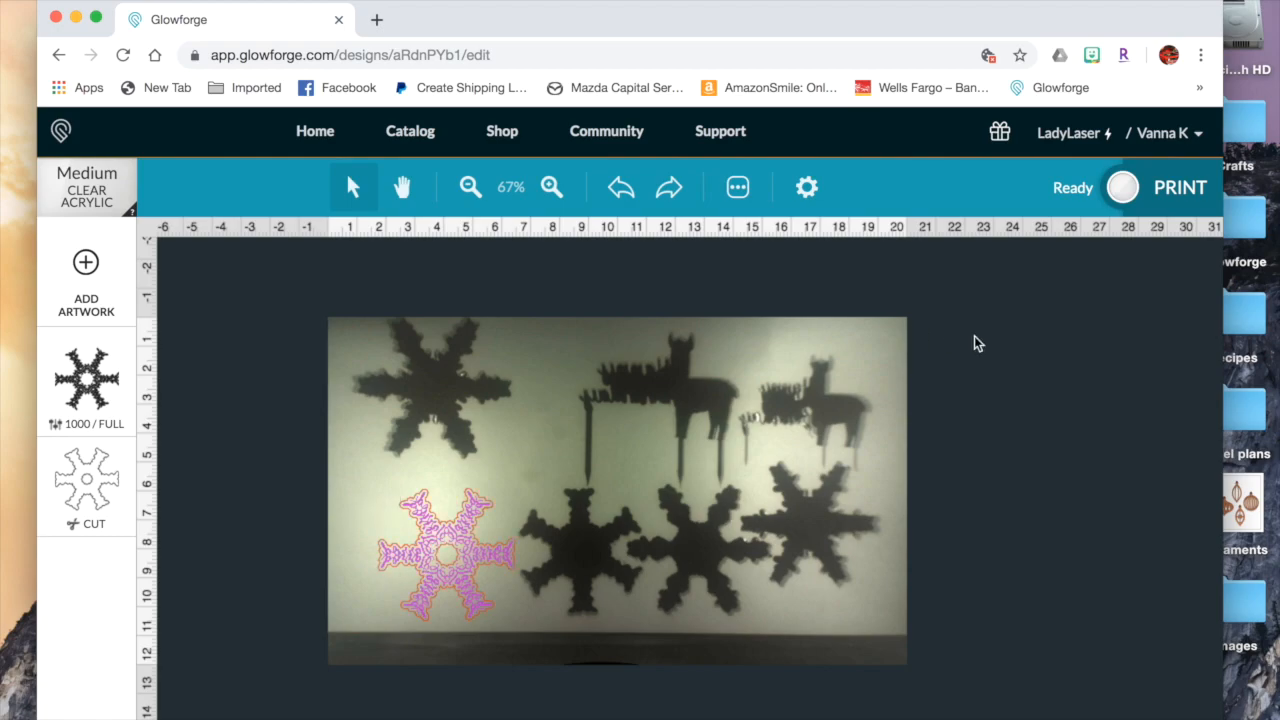
Send the design to print and nudge the snowflake artwork slightly right on the bed.
click(1123, 188)
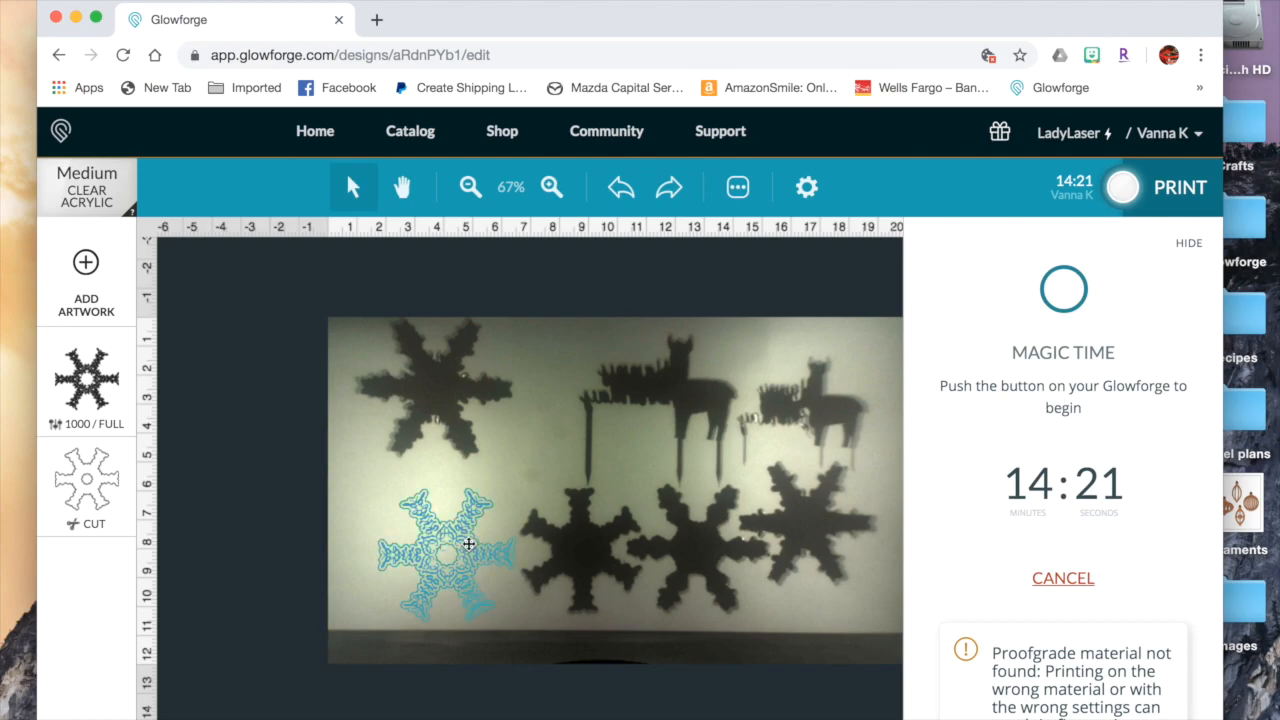
click(469, 544)
click(545, 447)
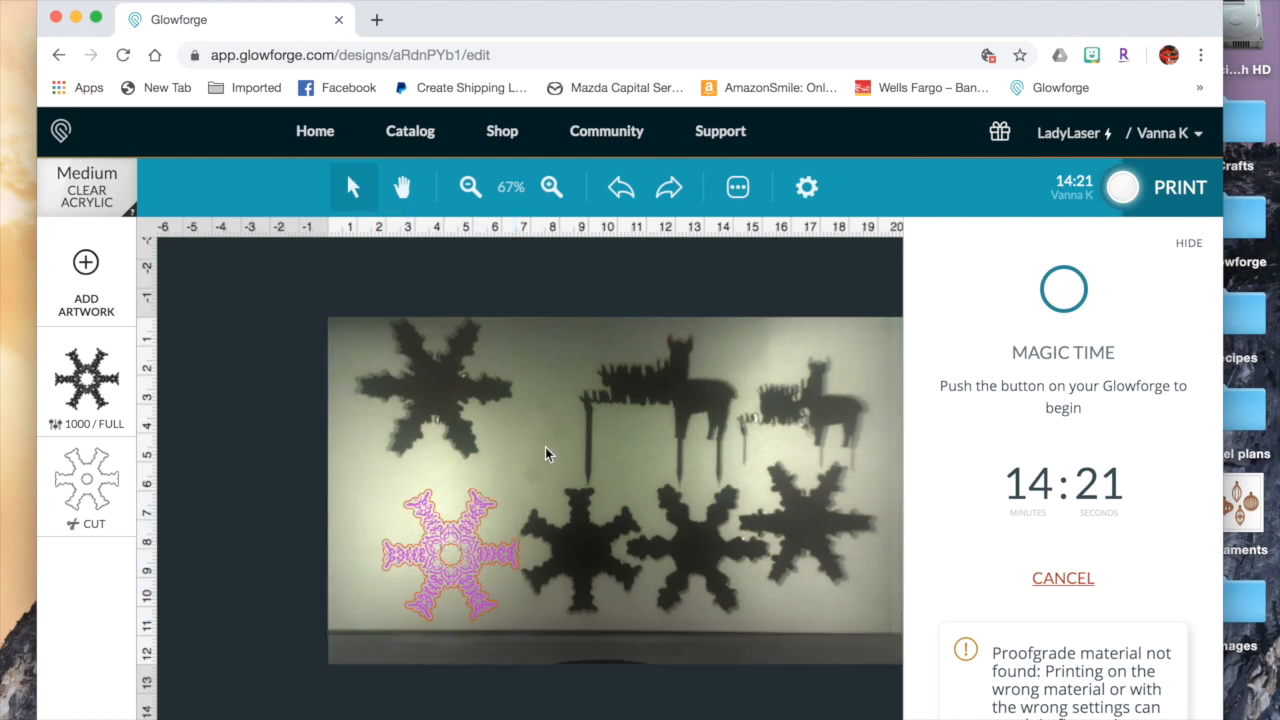